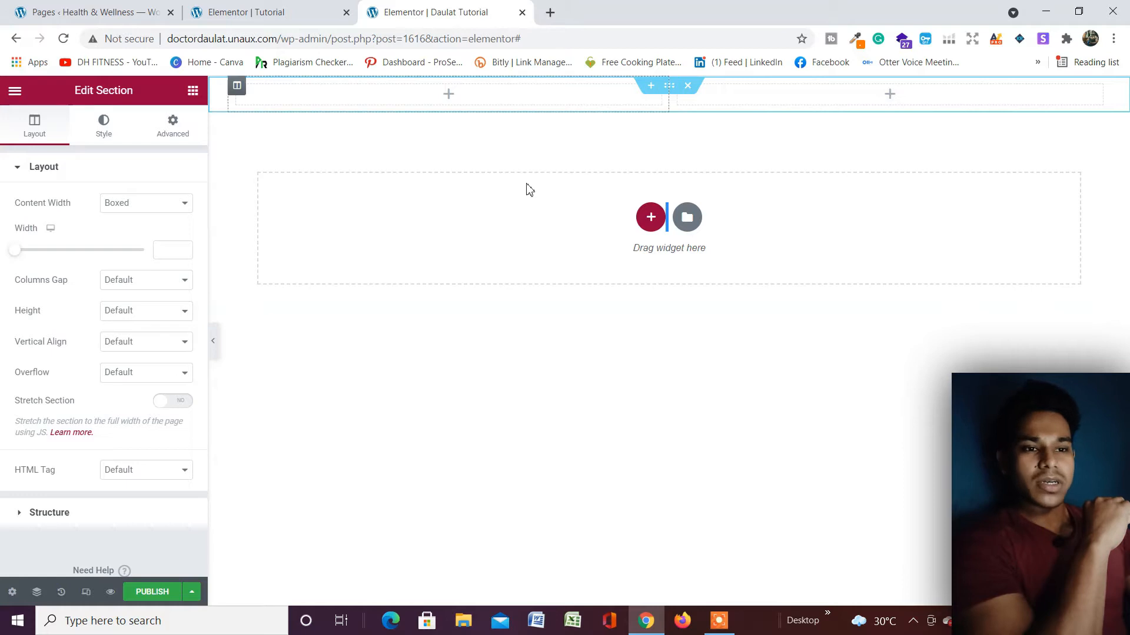
Set the section's height to Min Height with a minimum of 700 px
{"action": "left_click", "coordinate": [122, 310]}
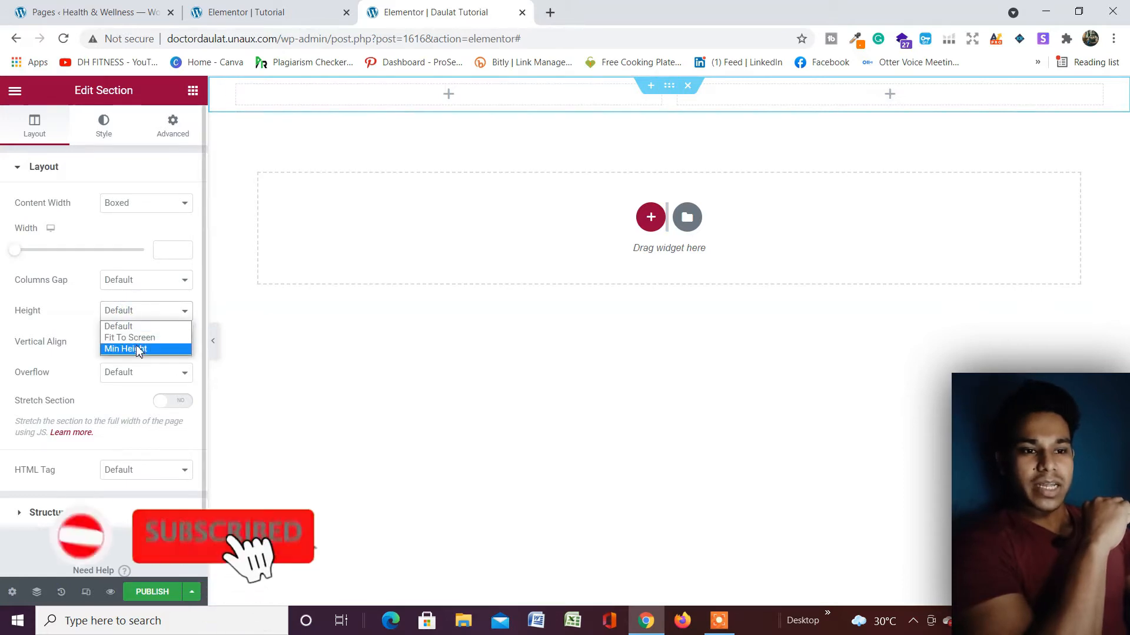
{"action": "left_click", "coordinate": [133, 348]}
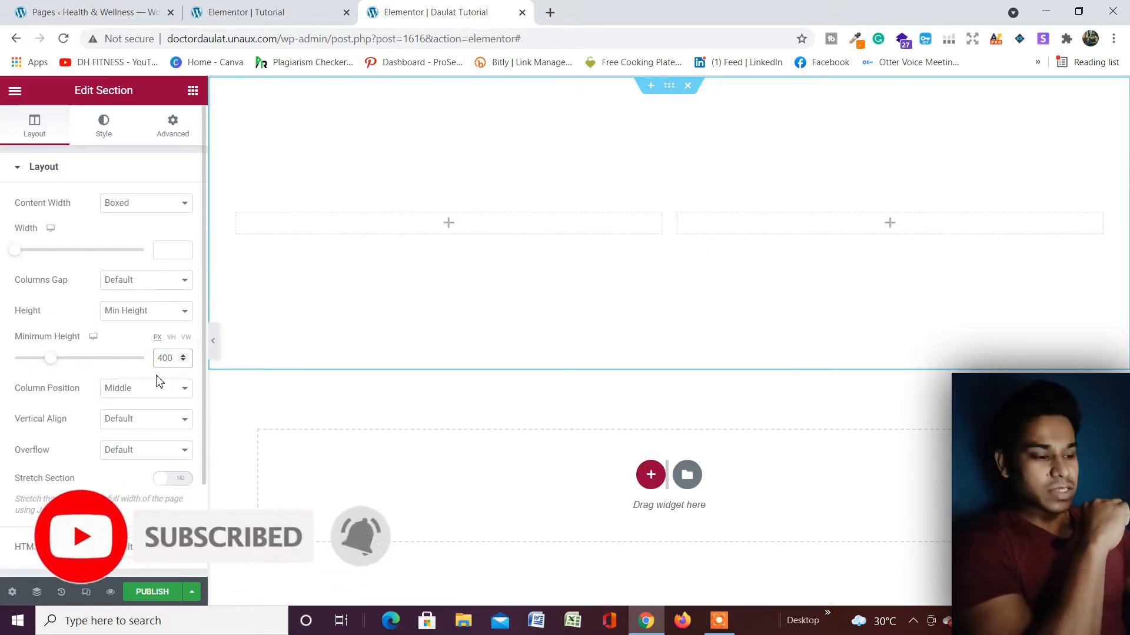
{"action": "key", "text": "BackSpace"}
{"action": "type", "text": "7"}
Set the section's column position to Stretch and its vertical alignment to Middle, keeping overflow at Default
{"action": "left_click", "coordinate": [155, 400]}
{"action": "left_click", "coordinate": [154, 402]}
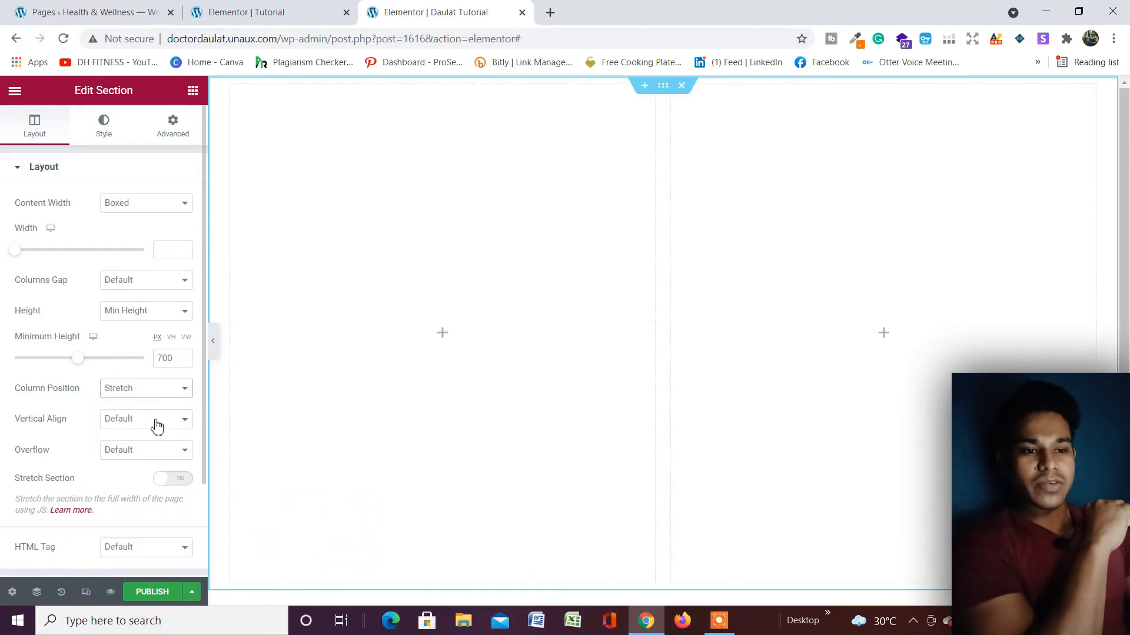
{"action": "left_click", "coordinate": [157, 426]}
{"action": "left_click", "coordinate": [157, 460]}
{"action": "left_click", "coordinate": [157, 457]}
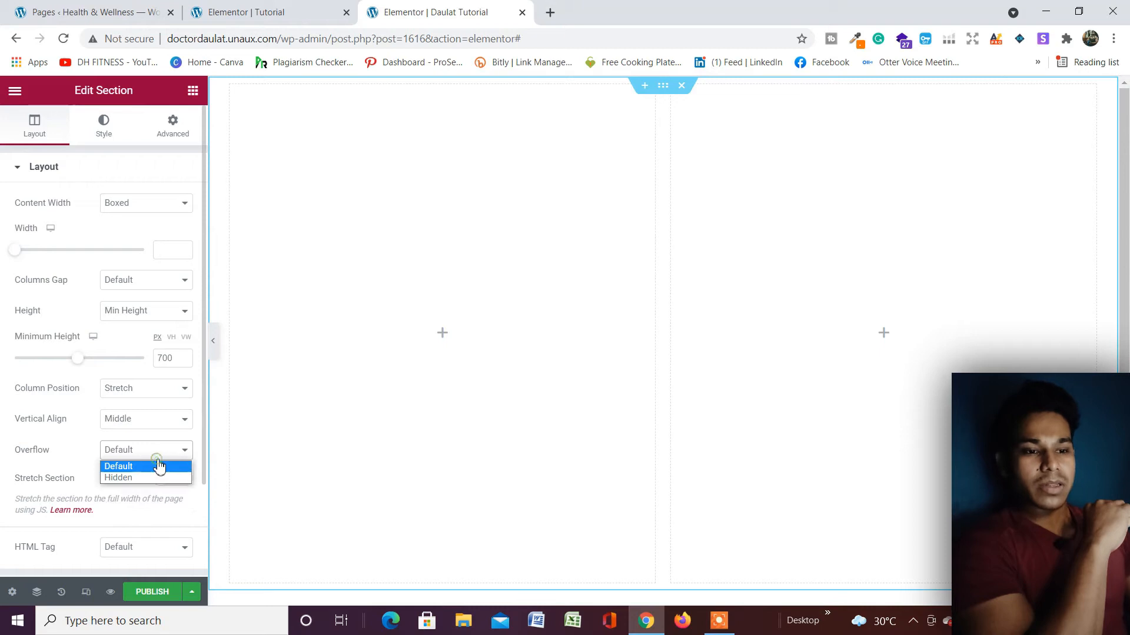
{"action": "left_click", "coordinate": [159, 466]}
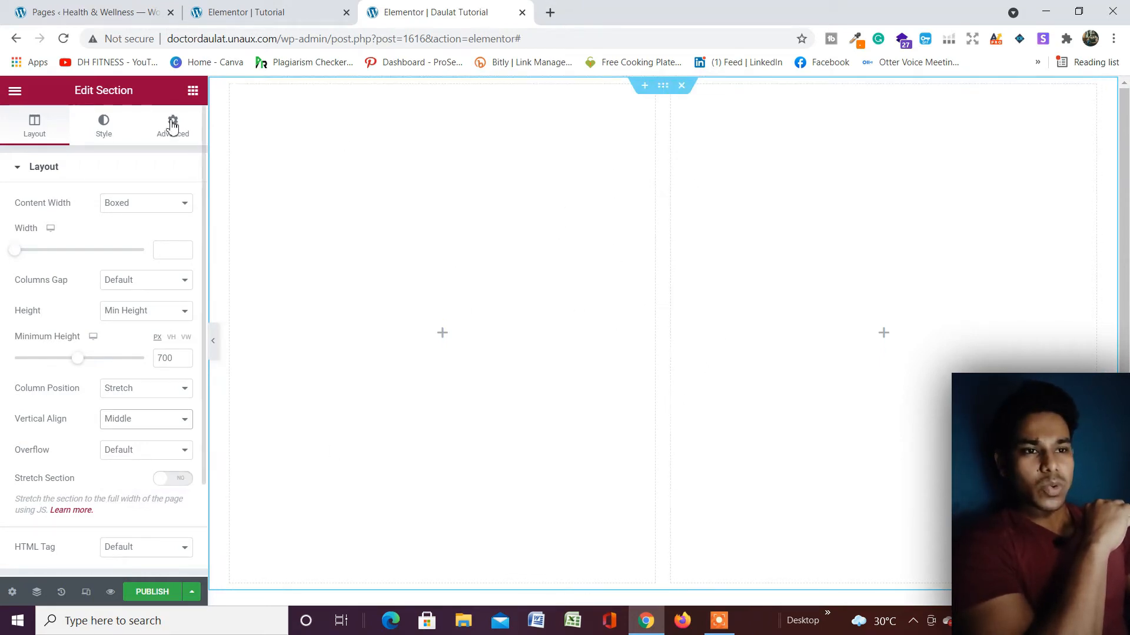
Give the section a gradient background from the global Primary color to the global Secondary color
{"action": "left_click", "coordinate": [105, 133]}
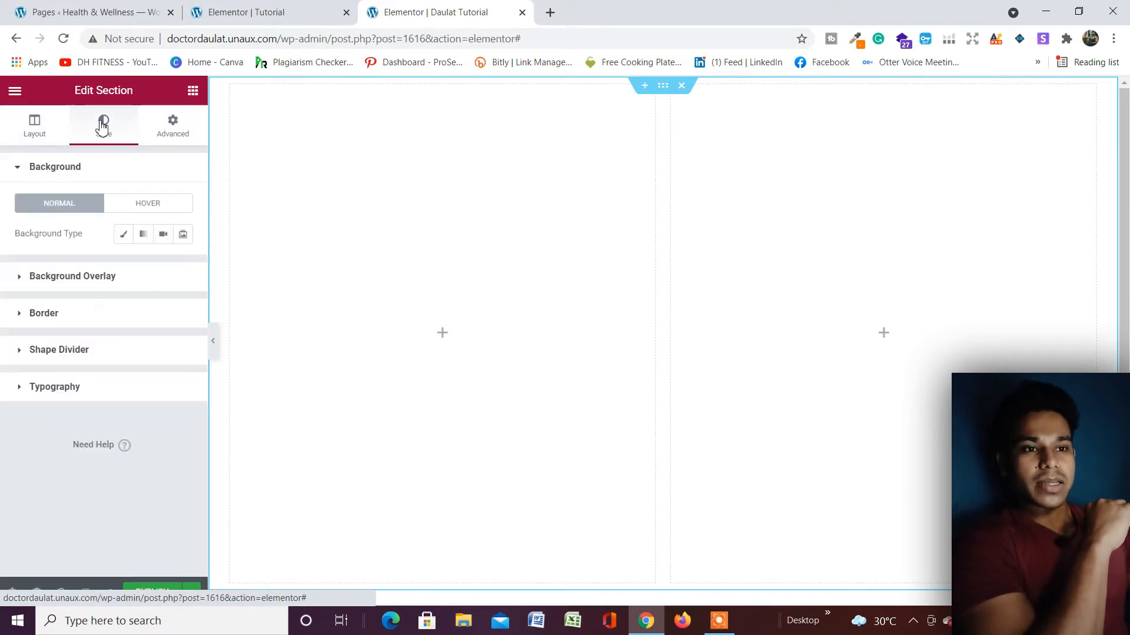
{"action": "left_click", "coordinate": [143, 234]}
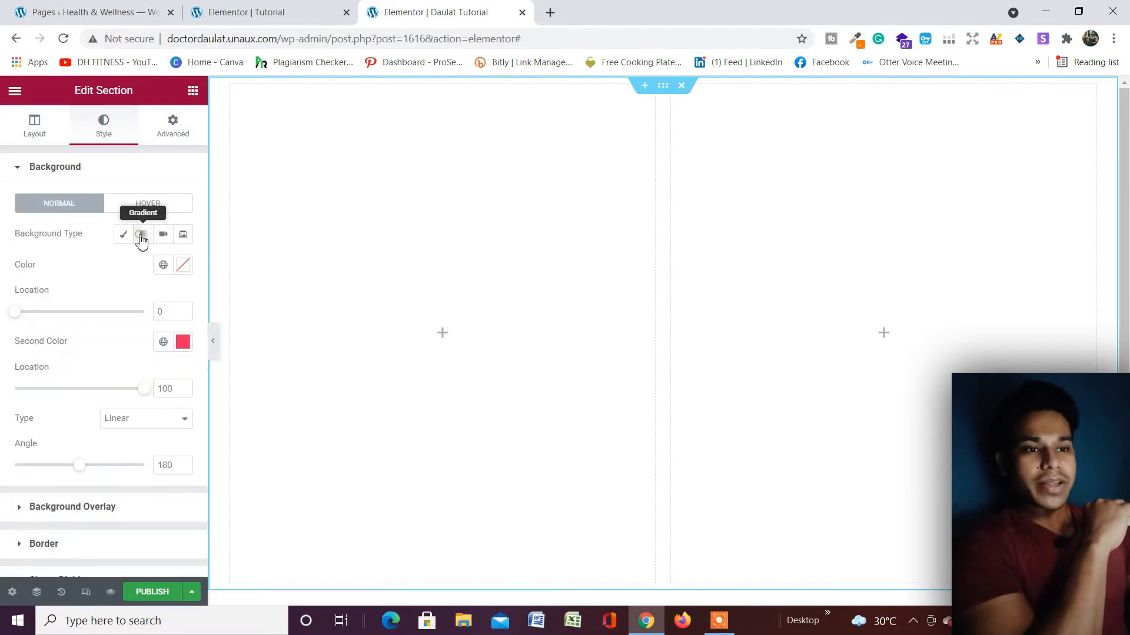
{"action": "left_click", "coordinate": [164, 265]}
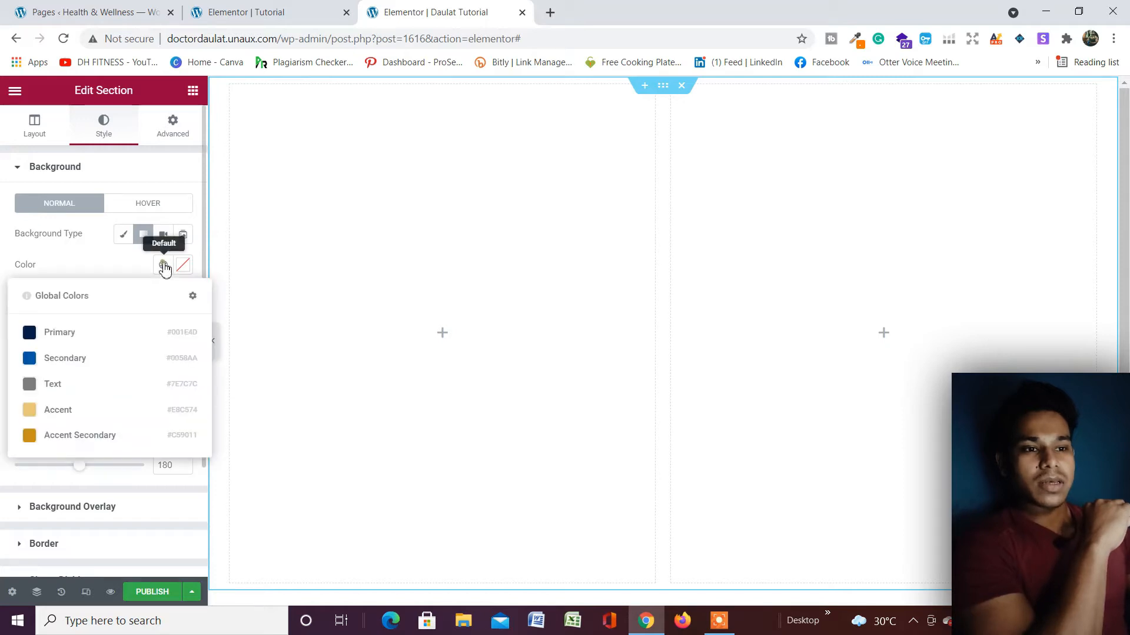
{"action": "left_click", "coordinate": [96, 342]}
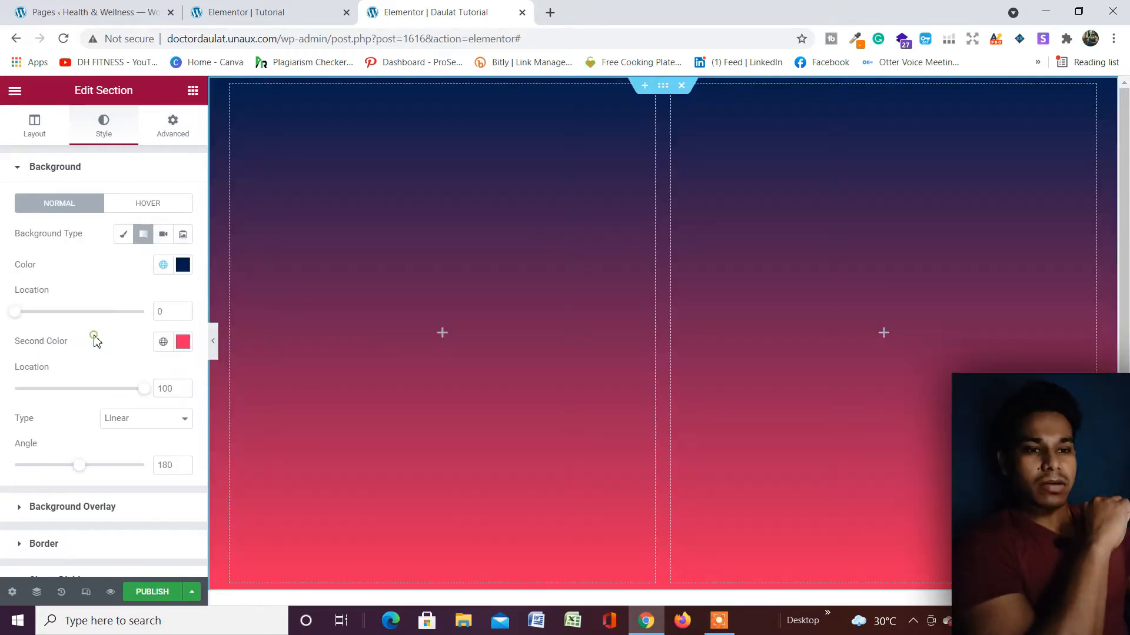
{"action": "left_click", "coordinate": [163, 344]}
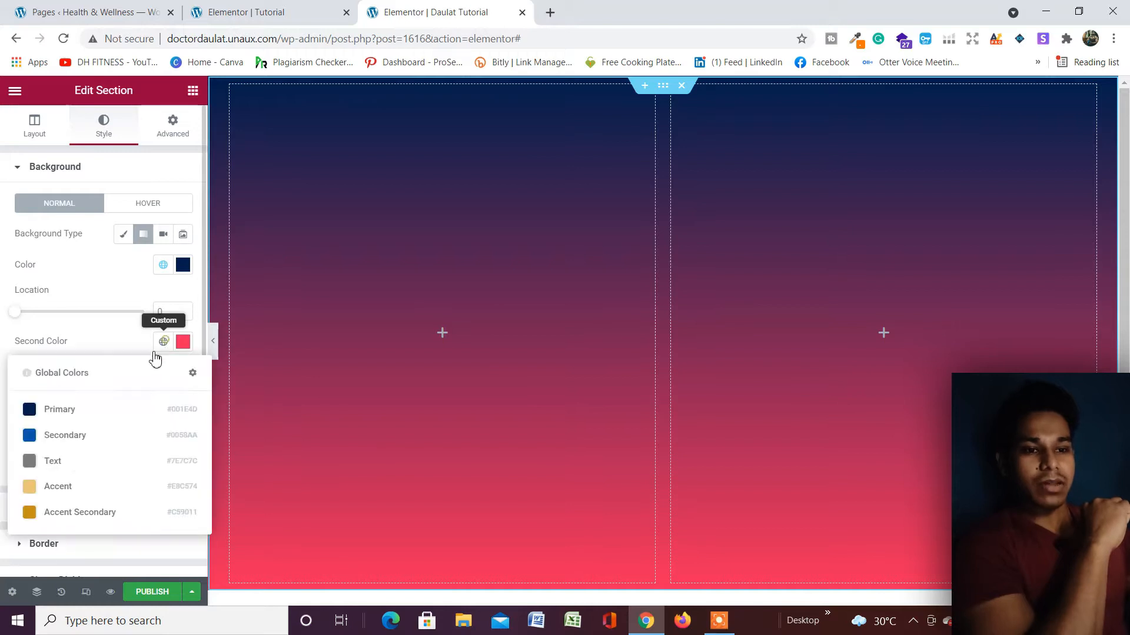
{"action": "left_click", "coordinate": [81, 434]}
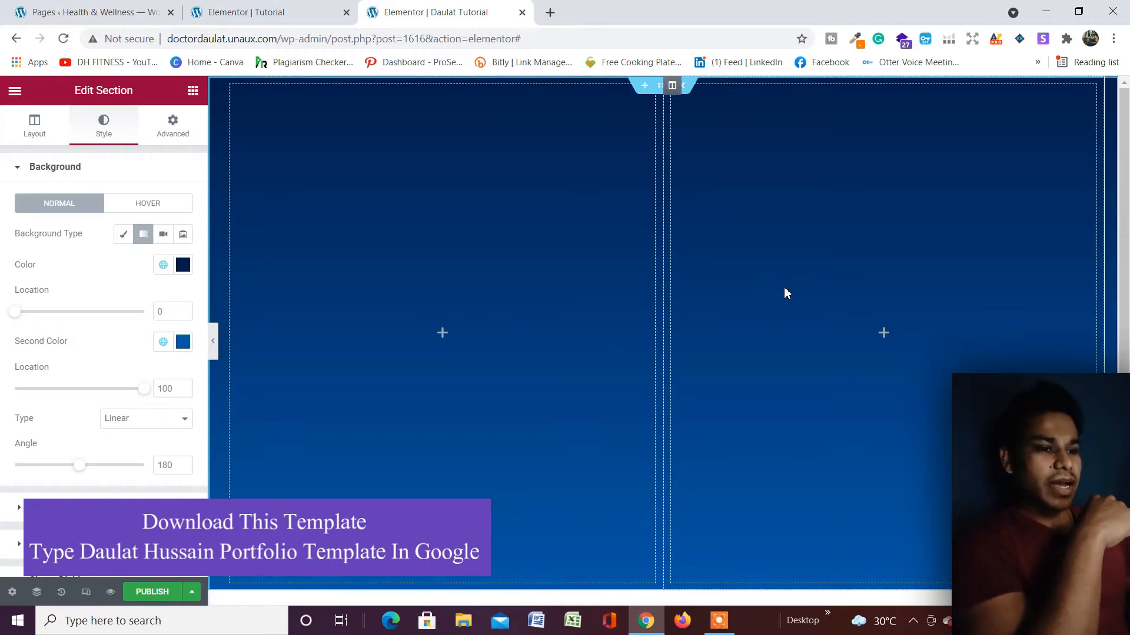
Set the angle of the section's linear background gradient to 90
{"action": "scroll", "coordinate": [588, 312], "scroll_direction": "down", "scroll_amount": 3}
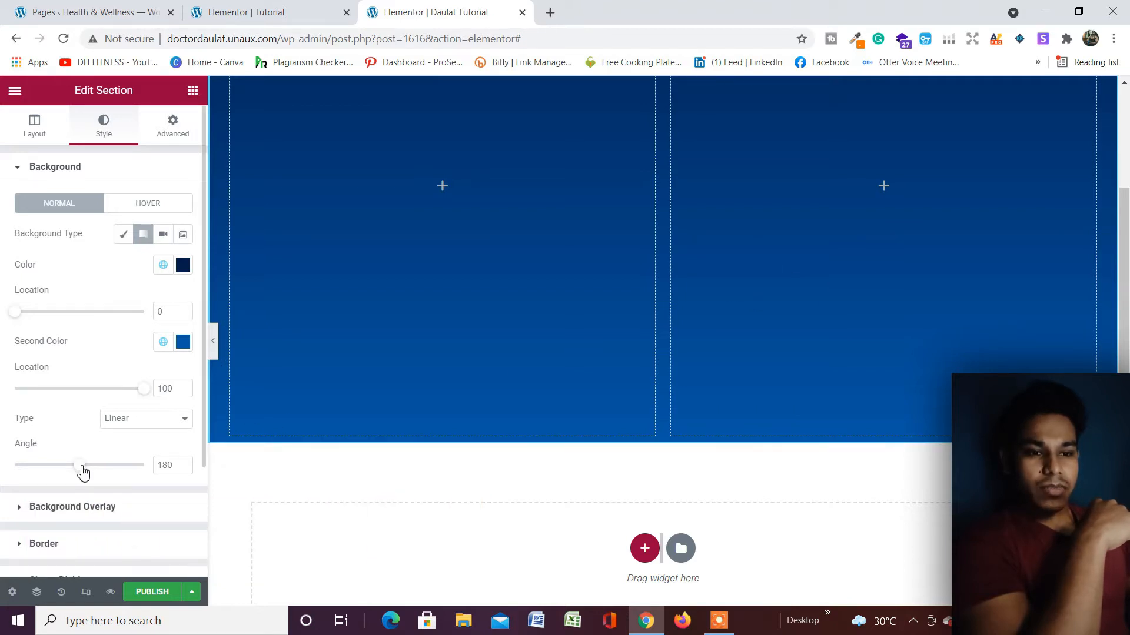
{"action": "left_click_drag", "start_coordinate": [80, 471], "coordinate": [63, 480]}
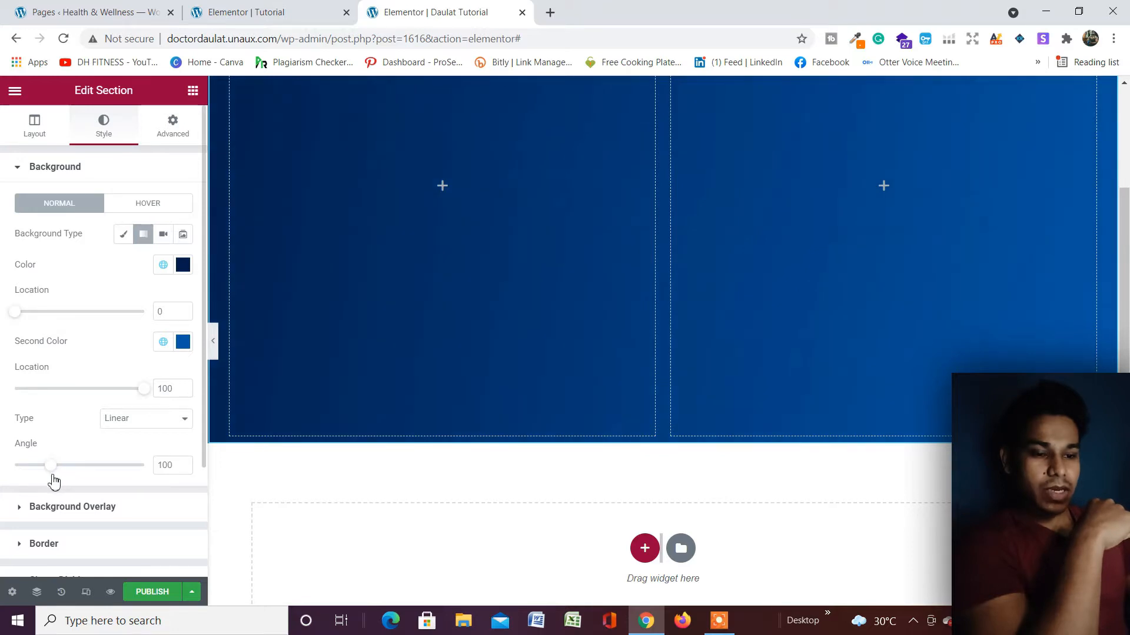
{"action": "scroll", "coordinate": [854, 270], "scroll_direction": "up", "scroll_amount": 2}
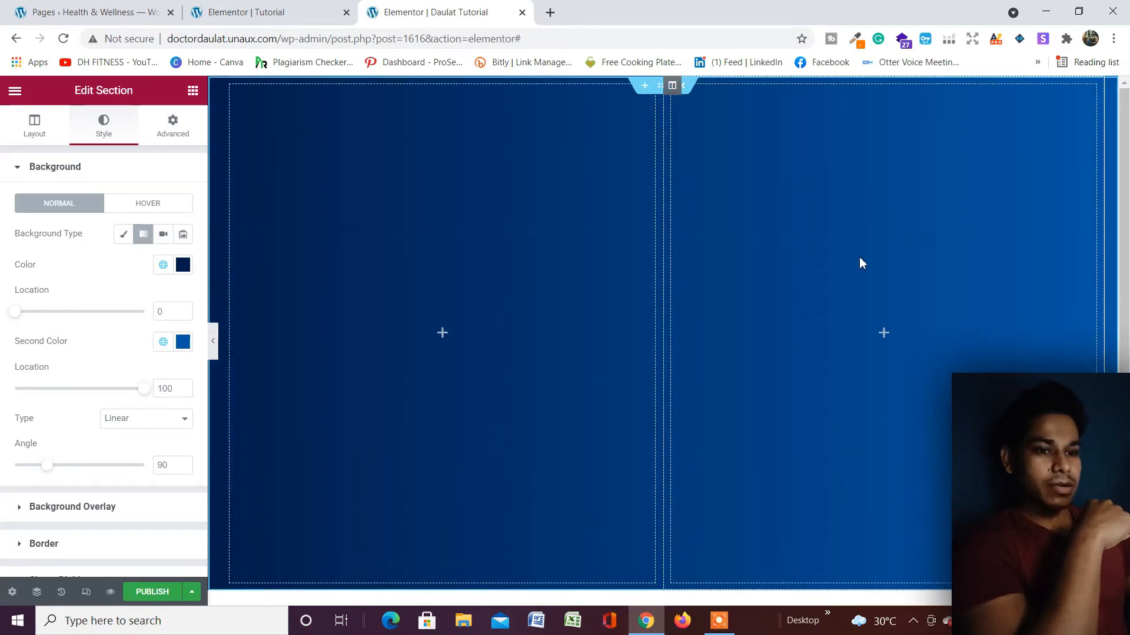
Add a Waves shape divider to the bottom edge of the section
{"action": "scroll", "coordinate": [859, 256], "scroll_direction": "down", "scroll_amount": 4}
{"action": "scroll", "coordinate": [177, 358], "scroll_direction": "down", "scroll_amount": 3}
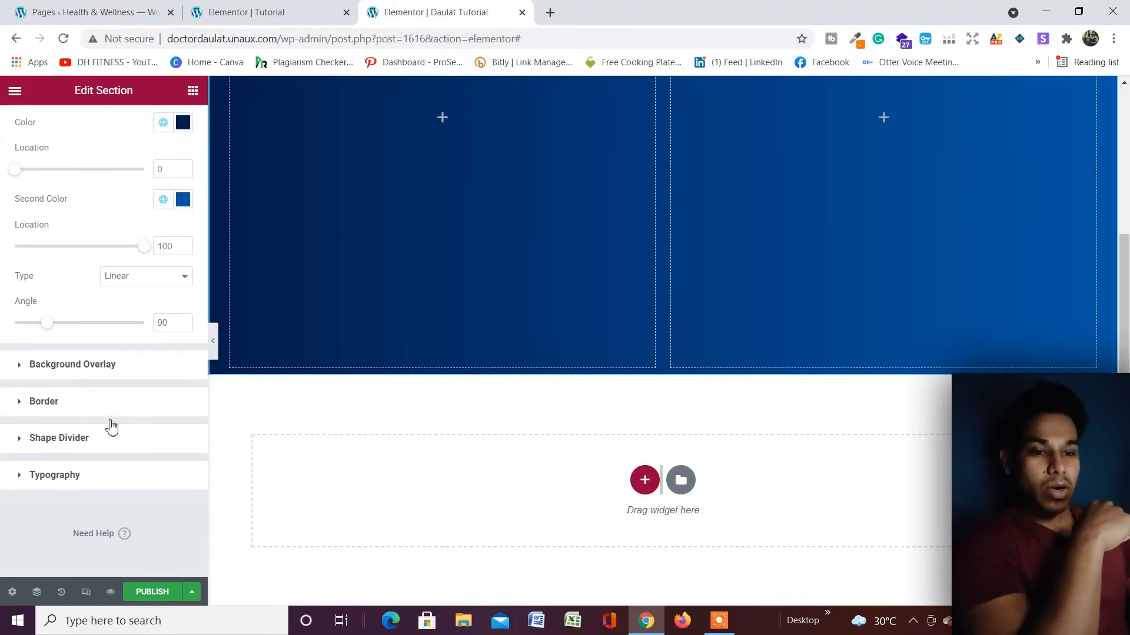
{"action": "double_click", "coordinate": [76, 443]}
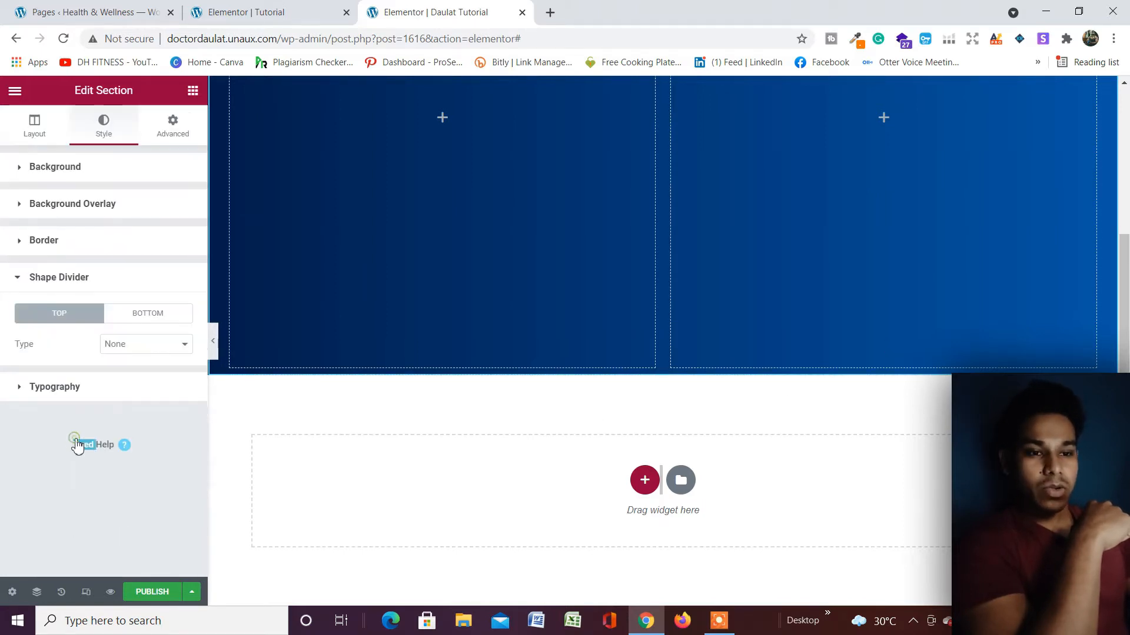
{"action": "left_click", "coordinate": [167, 322]}
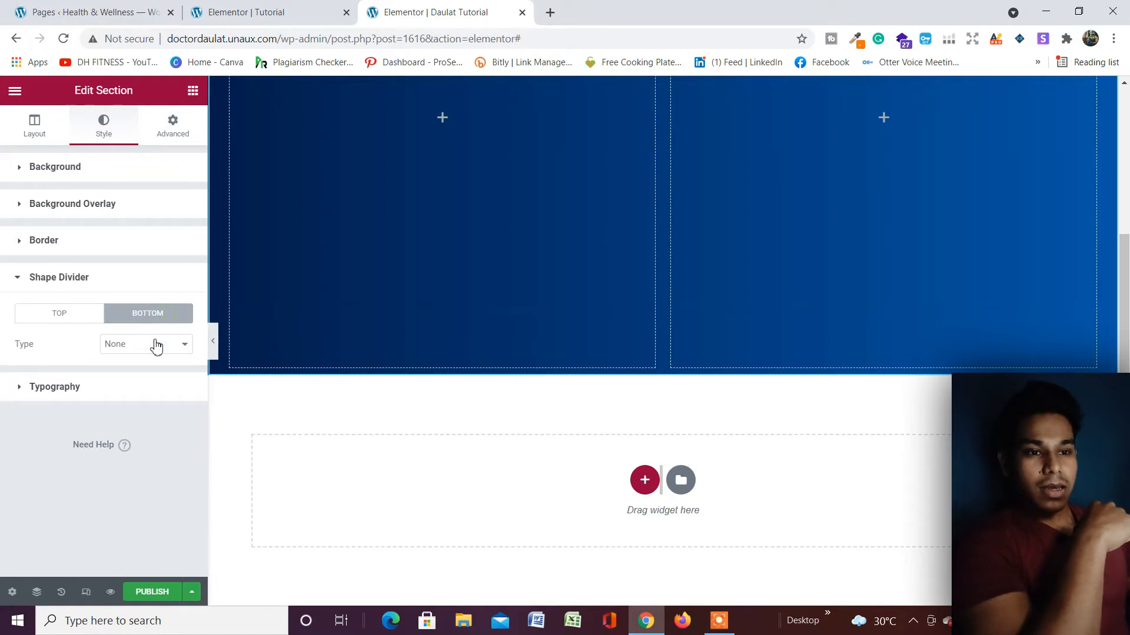
{"action": "left_click", "coordinate": [156, 346]}
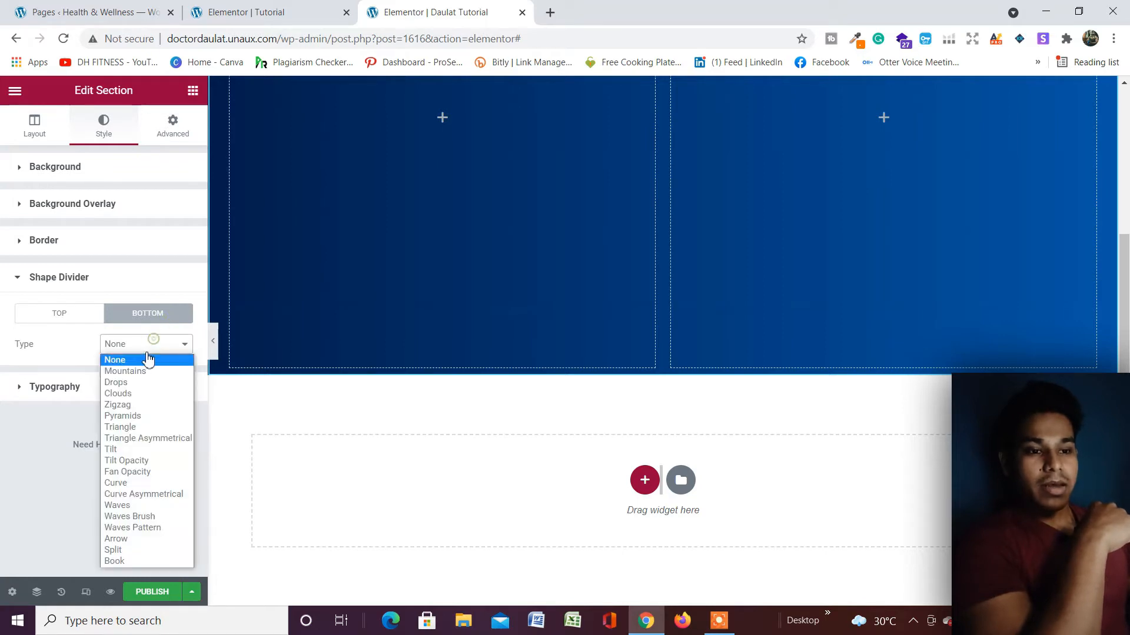
{"action": "left_click", "coordinate": [137, 505]}
{"action": "scroll", "coordinate": [84, 333], "scroll_direction": "down", "scroll_amount": 2}
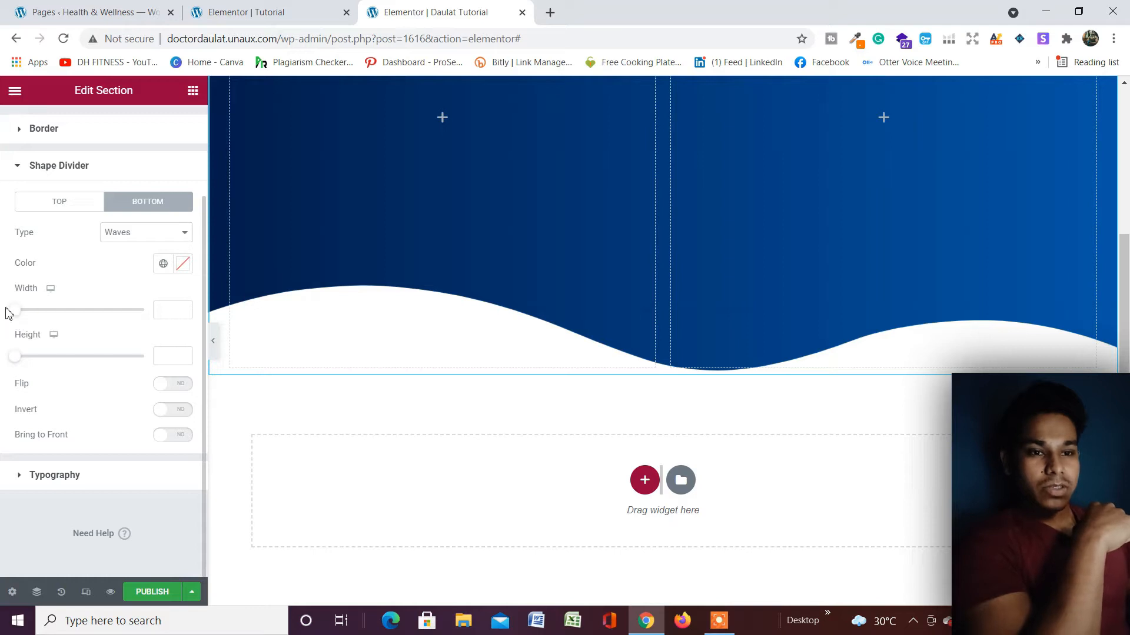
Set the bottom wave divider's width to 212 and height to 164, and turn on Flip
{"action": "left_click_drag", "start_coordinate": [15, 314], "coordinate": [89, 311]}
{"action": "left_click", "coordinate": [183, 307]}
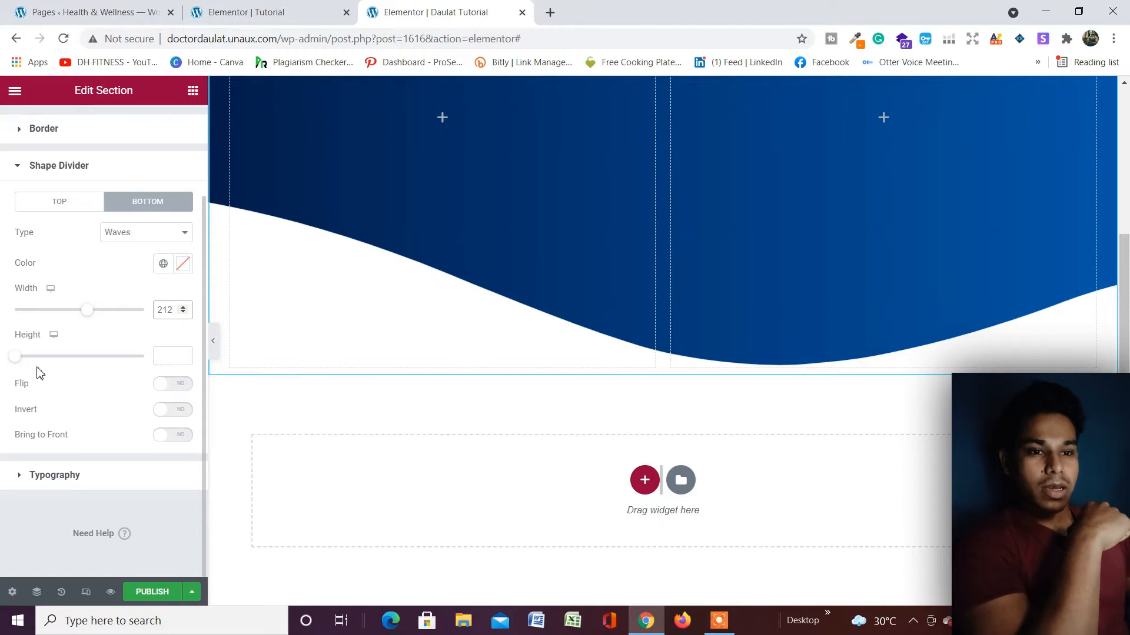
{"action": "left_click_drag", "start_coordinate": [17, 359], "coordinate": [58, 360]}
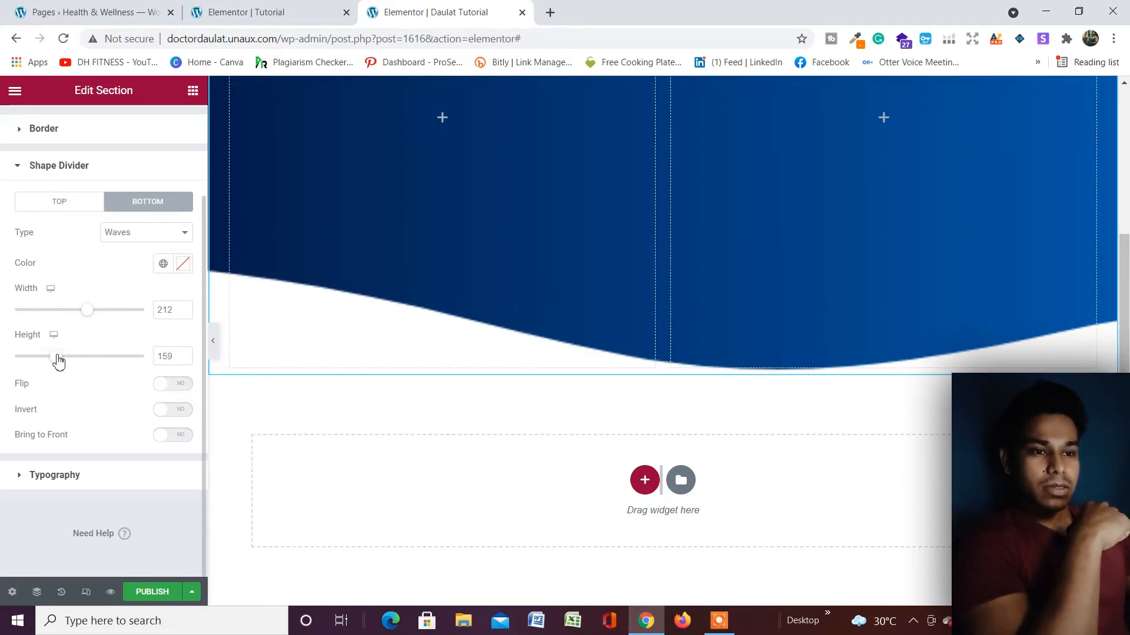
{"action": "left_click", "coordinate": [183, 354]}
{"action": "left_click", "coordinate": [183, 355]}
{"action": "left_click", "coordinate": [183, 355]}
{"action": "left_click", "coordinate": [184, 355]}
{"action": "left_click", "coordinate": [184, 355]}
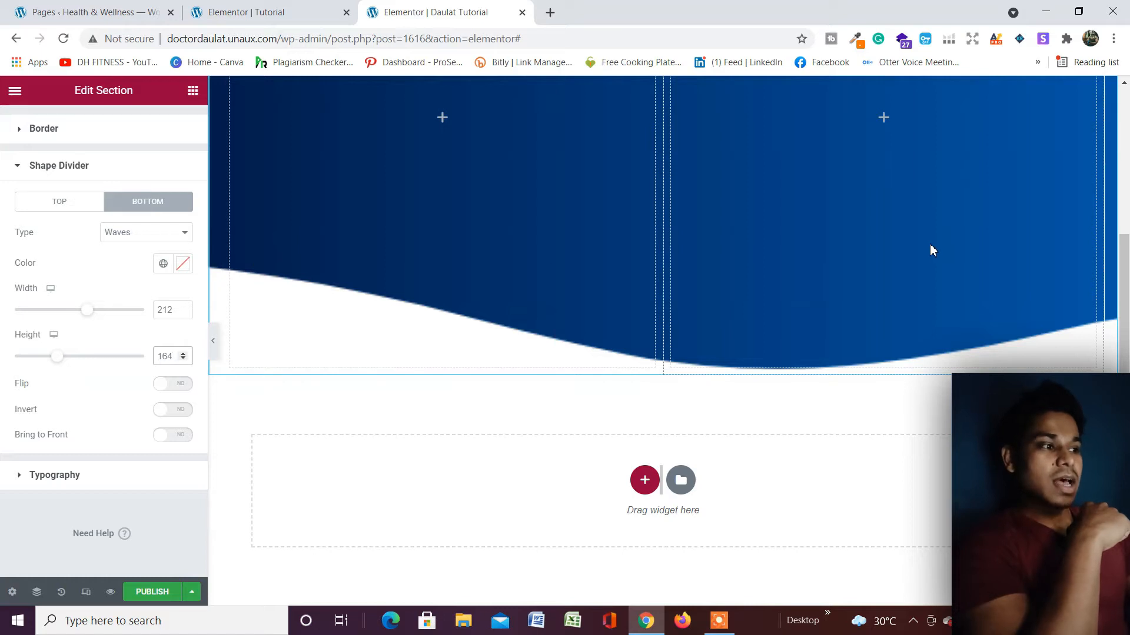
{"action": "left_click", "coordinate": [175, 385]}
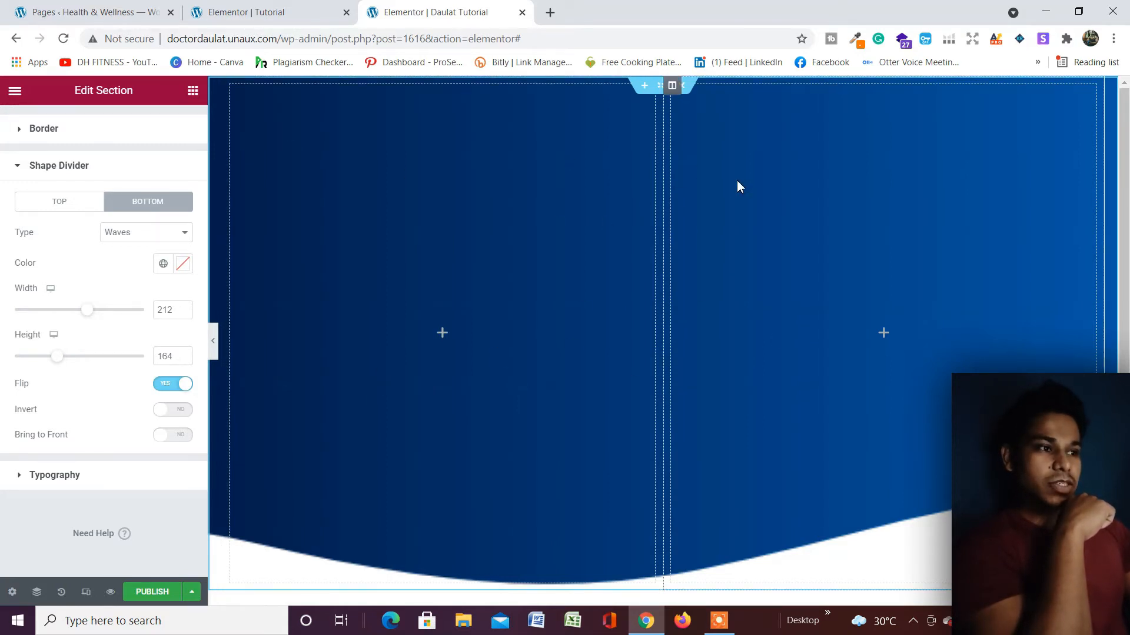
Set the width of the section's right column to 40%
{"action": "left_click", "coordinate": [673, 87]}
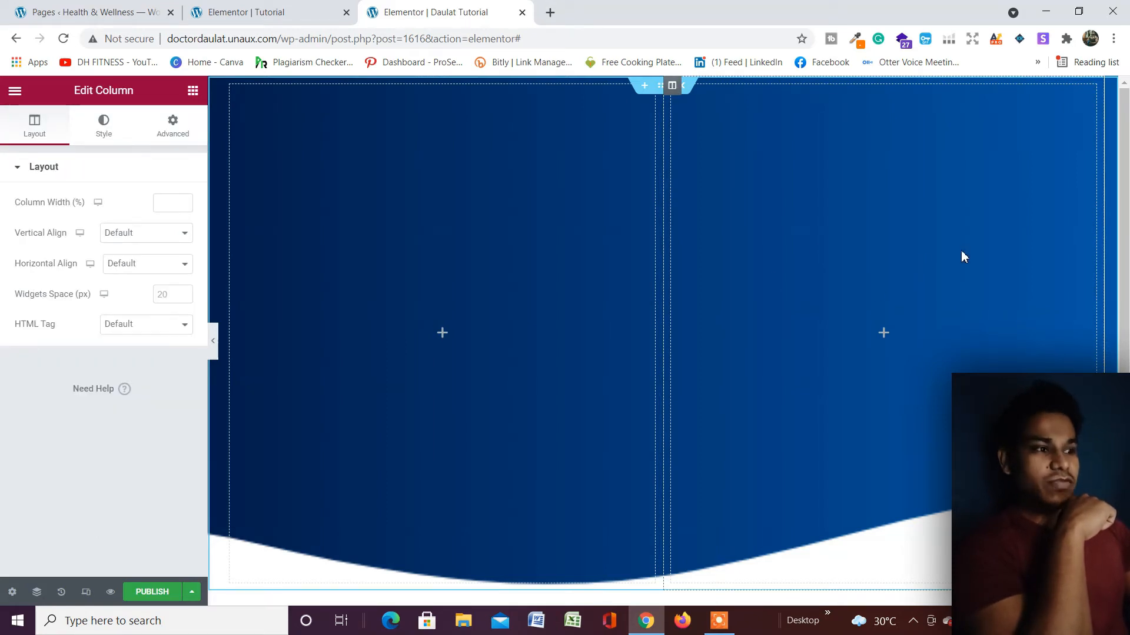
{"action": "left_click", "coordinate": [176, 203]}
{"action": "type", "text": "40"}
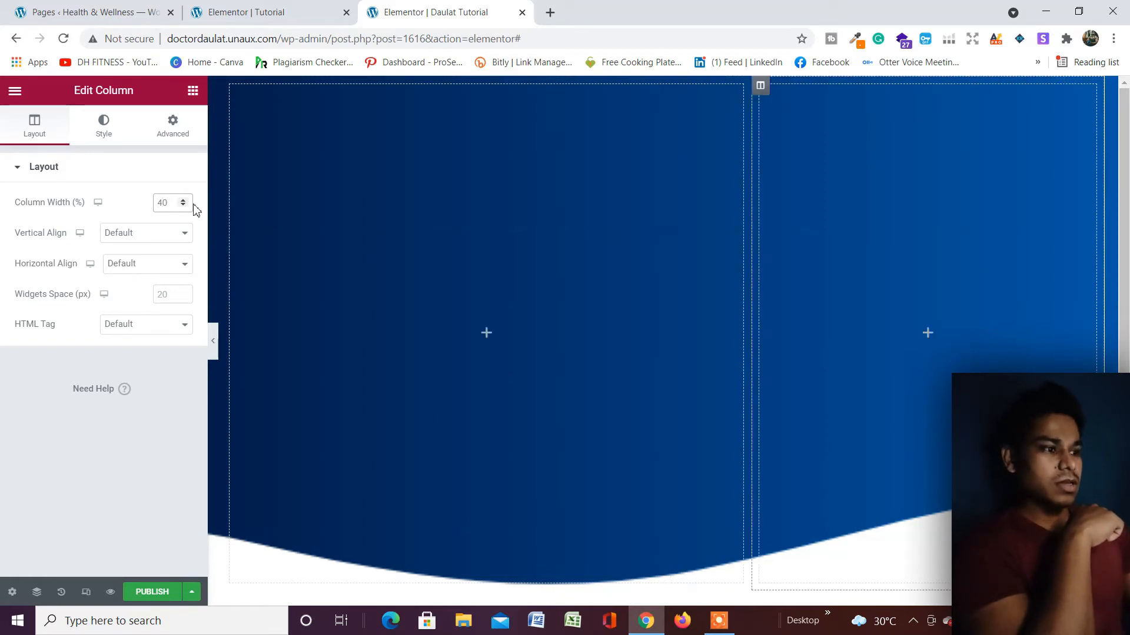
Add an Image widget to the right column and insert person-1.png from the media library
{"action": "left_click", "coordinate": [193, 91]}
{"action": "left_click_drag", "start_coordinate": [66, 315], "coordinate": [867, 313]}
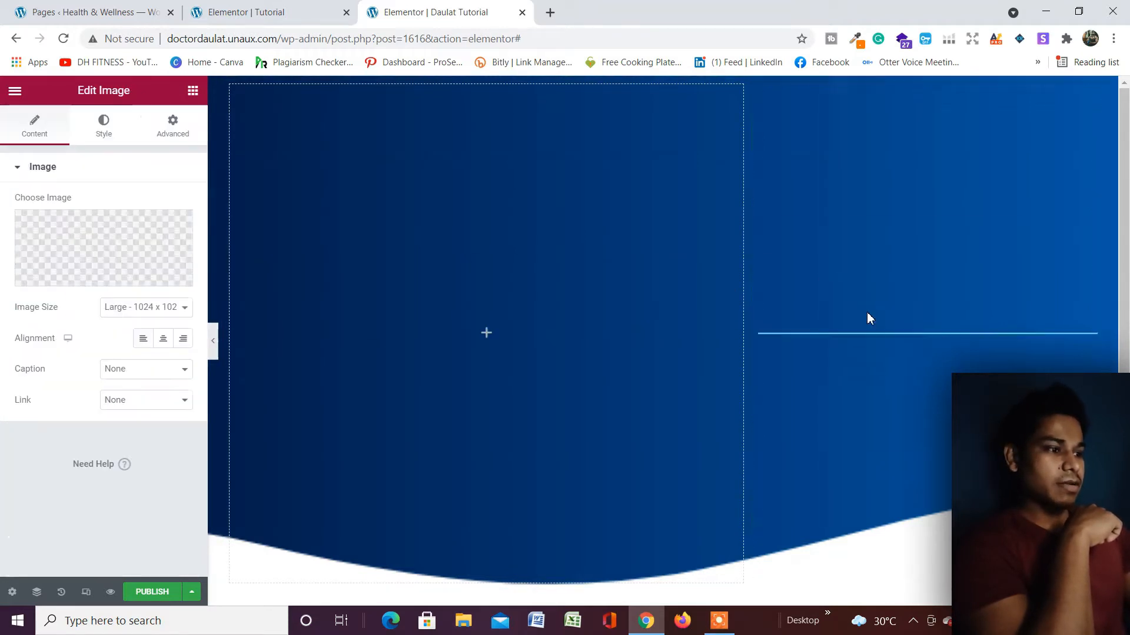
{"action": "left_click", "coordinate": [133, 252]}
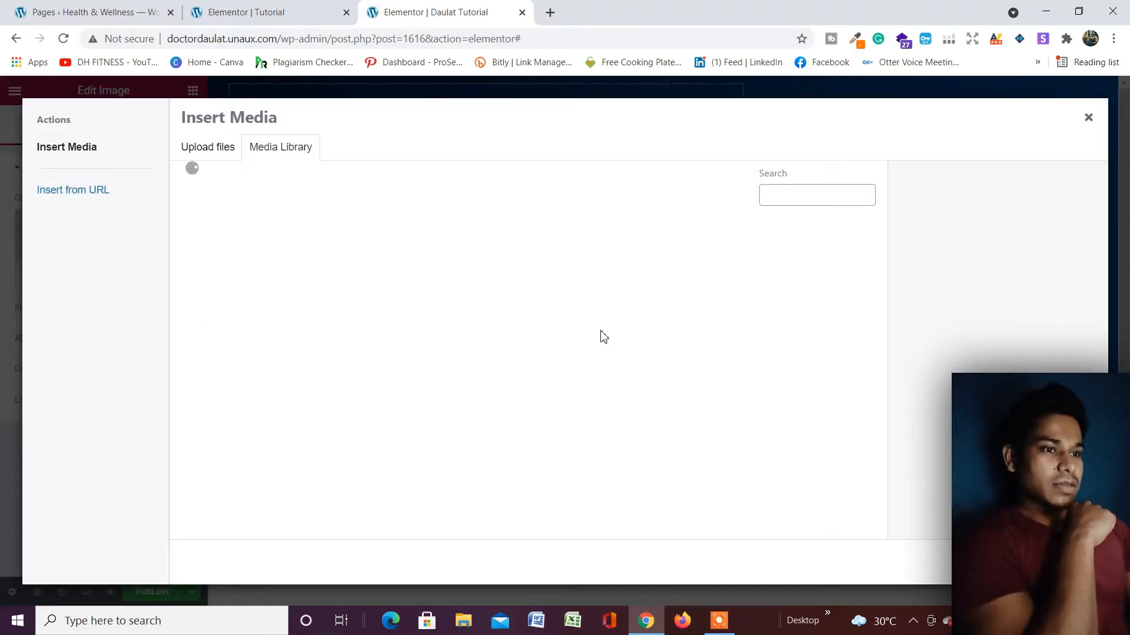
{"action": "scroll", "coordinate": [623, 336], "scroll_direction": "down", "scroll_amount": 2}
{"action": "scroll", "coordinate": [627, 332], "scroll_direction": "down", "scroll_amount": 4}
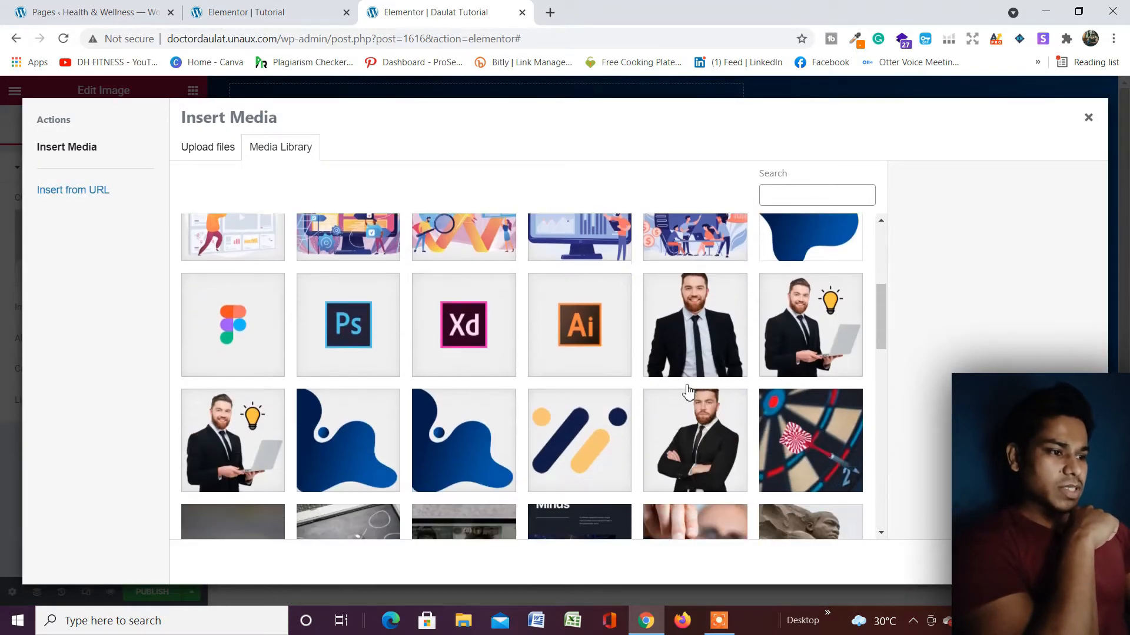
{"action": "left_click", "coordinate": [708, 439]}
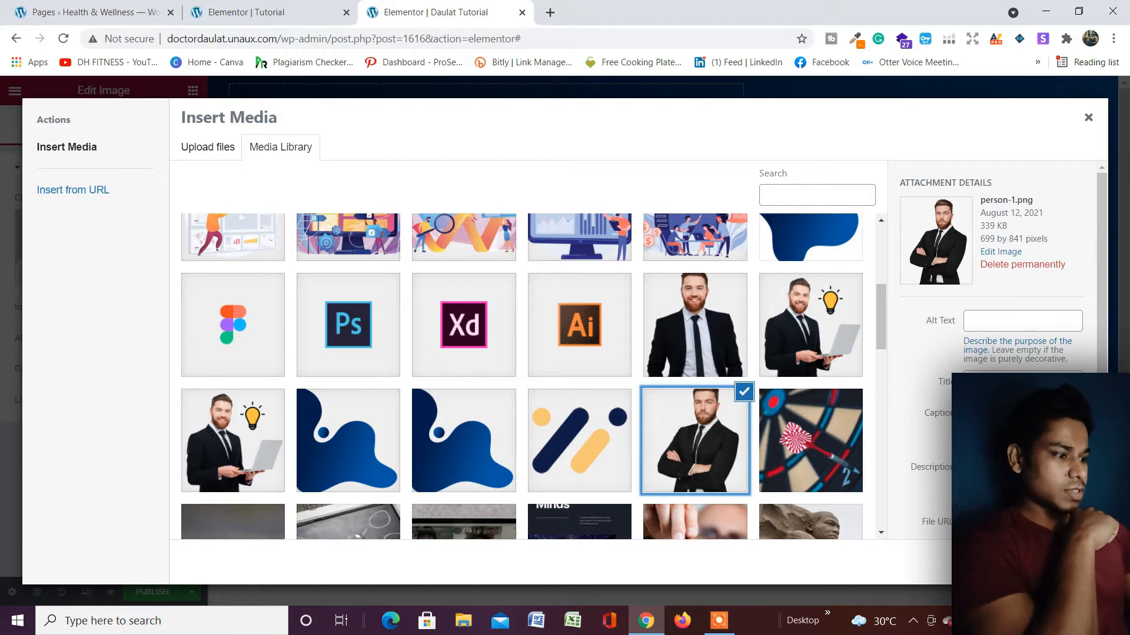
{"action": "left_click", "coordinate": [1061, 563]}
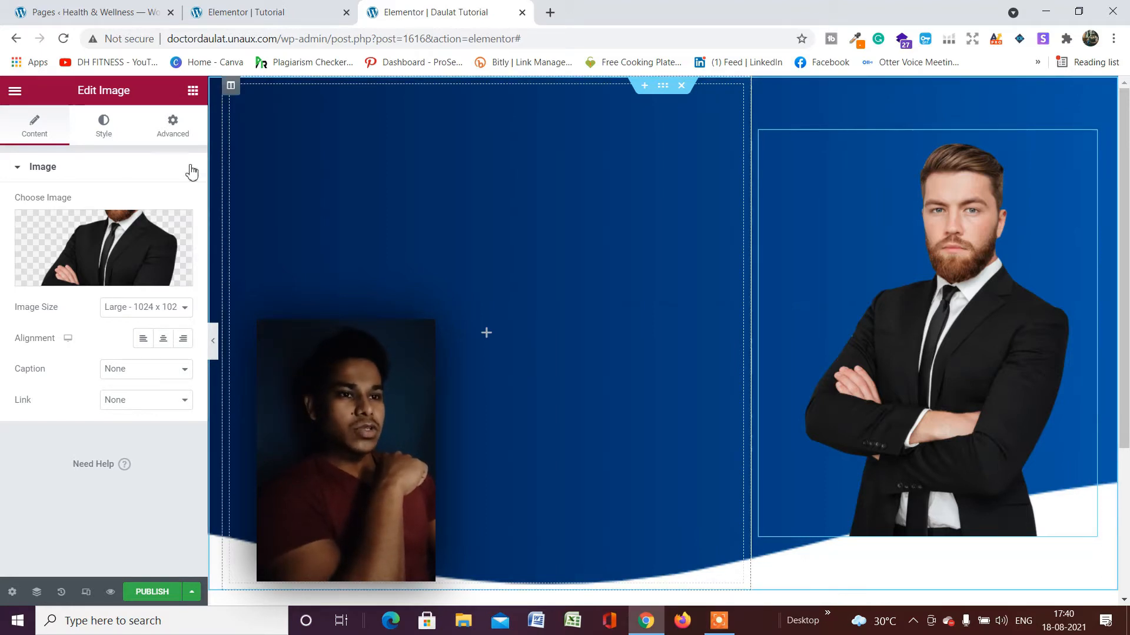
Unlink the image's margin values and set its left margin to -48 px
{"action": "left_click", "coordinate": [166, 132]}
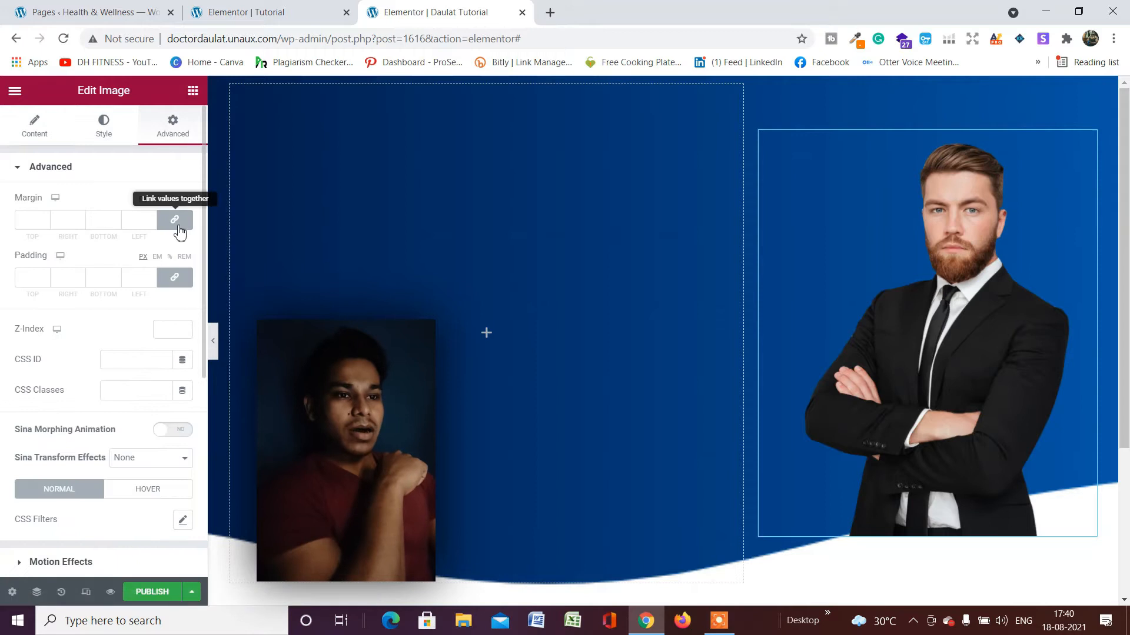
{"action": "left_click", "coordinate": [161, 229]}
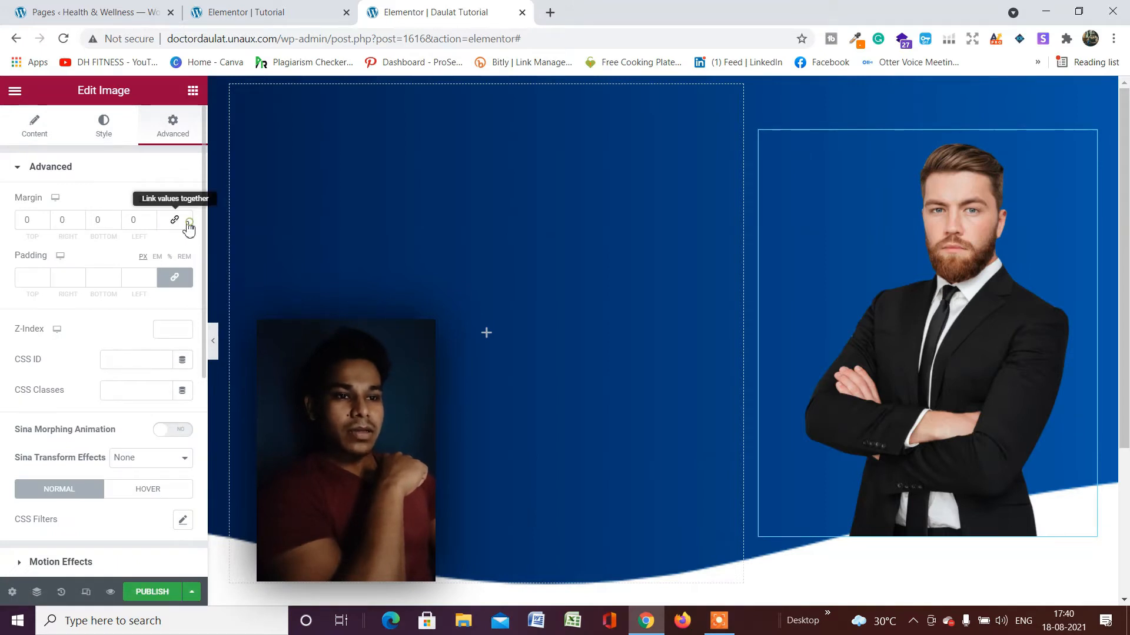
{"action": "left_click", "coordinate": [151, 223]}
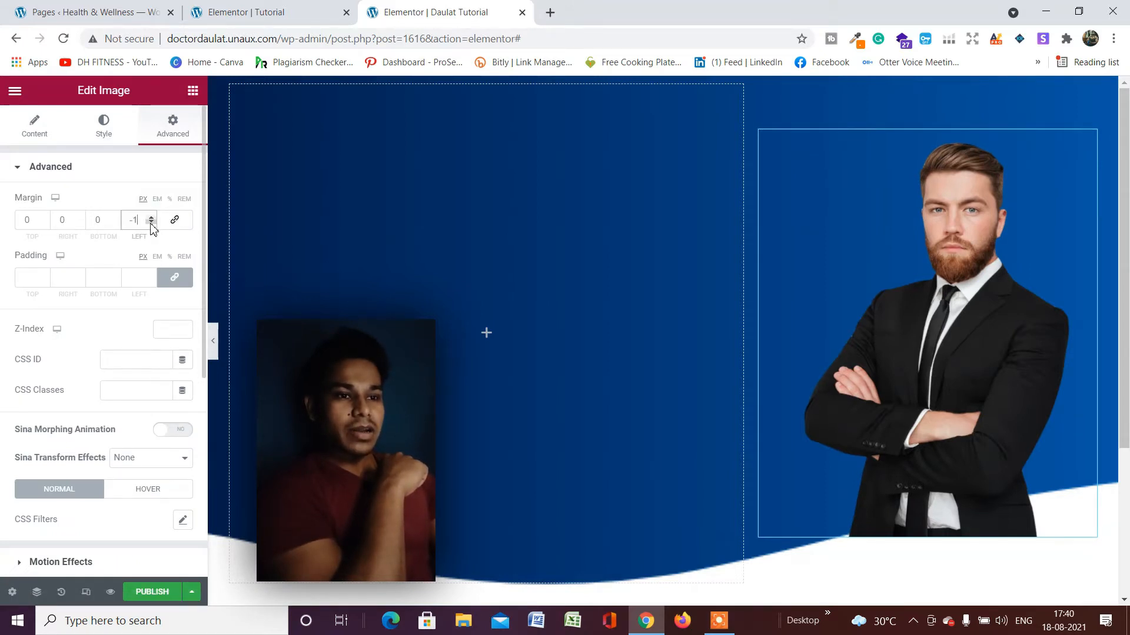
{"action": "left_click", "coordinate": [151, 223]}
{"action": "left_click", "coordinate": [151, 223]}
{"action": "left_click", "coordinate": [151, 223]}
{"action": "left_click", "coordinate": [151, 223]}
{"action": "left_click", "coordinate": [151, 223]}
{"action": "left_click", "coordinate": [151, 223]}
{"action": "left_click", "coordinate": [151, 223]}
{"action": "left_click", "coordinate": [151, 223]}
{"action": "left_click", "coordinate": [151, 223]}
{"action": "left_click", "coordinate": [151, 223]}
{"action": "left_click", "coordinate": [151, 223]}
{"action": "left_click", "coordinate": [151, 223]}
{"action": "left_click", "coordinate": [151, 223]}
{"action": "left_click", "coordinate": [152, 223]}
{"action": "left_click", "coordinate": [151, 223]}
{"action": "left_click", "coordinate": [151, 223]}
{"action": "left_click", "coordinate": [151, 223]}
{"action": "left_click", "coordinate": [151, 223]}
{"action": "left_click", "coordinate": [151, 223]}
{"action": "left_click", "coordinate": [151, 223]}
{"action": "left_click", "coordinate": [151, 223]}
{"action": "left_click", "coordinate": [151, 223]}
{"action": "left_click", "coordinate": [151, 223]}
{"action": "left_click", "coordinate": [151, 223]}
{"action": "left_click", "coordinate": [151, 223]}
{"action": "left_click", "coordinate": [151, 223]}
{"action": "left_click", "coordinate": [151, 224]}
{"action": "left_click", "coordinate": [151, 223]}
{"action": "left_click", "coordinate": [151, 223]}
{"action": "left_click", "coordinate": [151, 224]}
{"action": "left_click", "coordinate": [150, 224]}
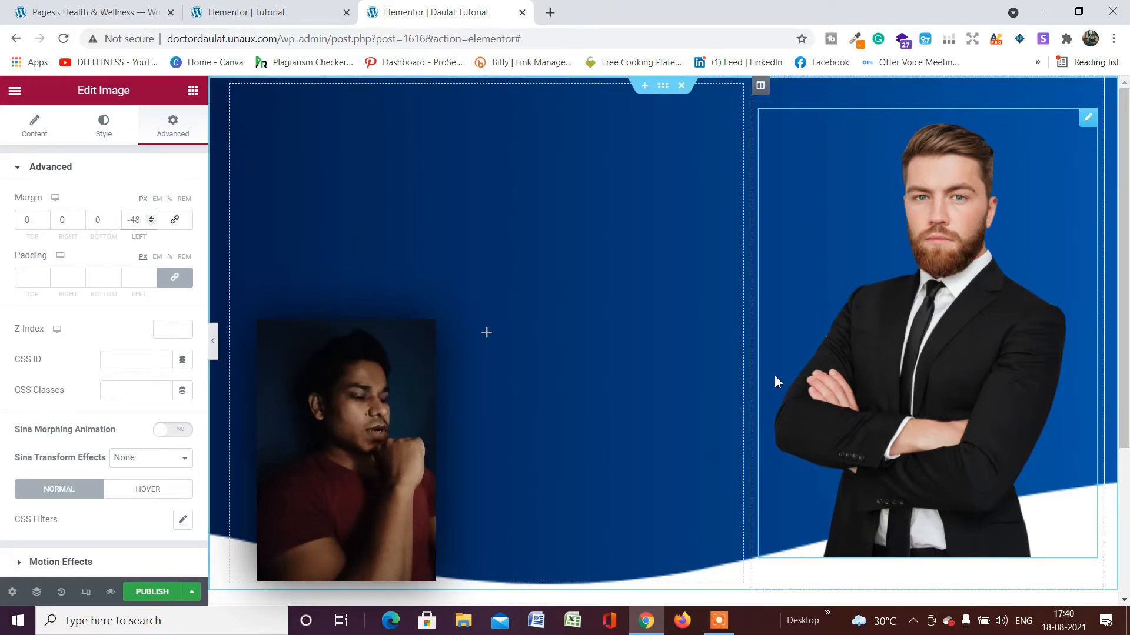
{"action": "scroll", "coordinate": [776, 385], "scroll_direction": "down", "scroll_amount": 4}
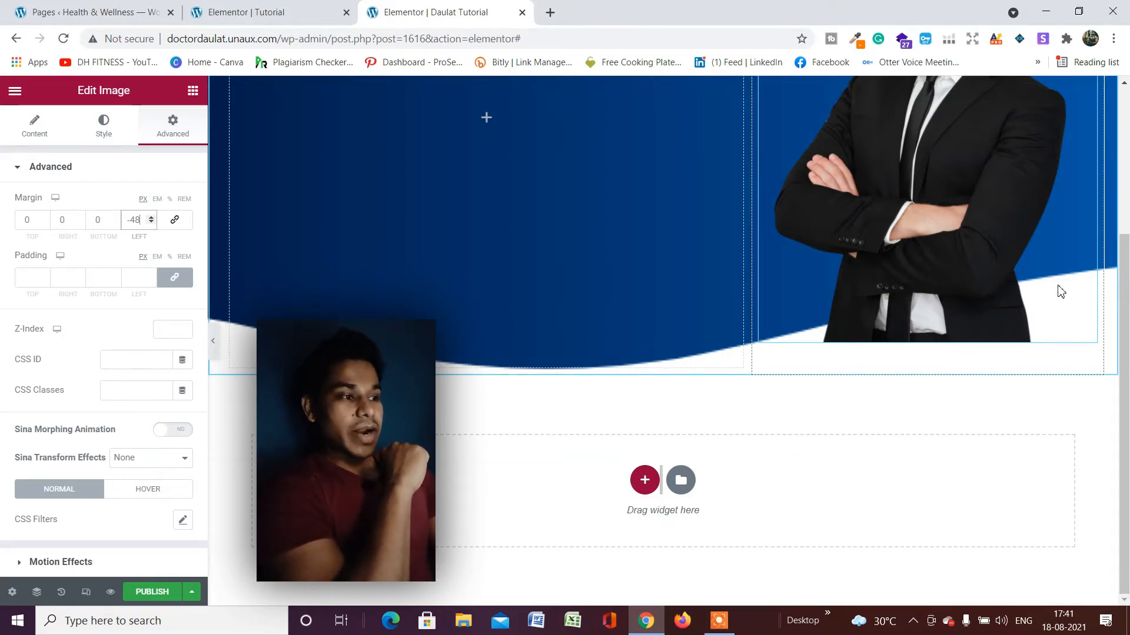
Turn on Bring to Front for the section's bottom wave divider so that it overlaps the person image
{"action": "scroll", "coordinate": [925, 294], "scroll_direction": "up", "scroll_amount": 3}
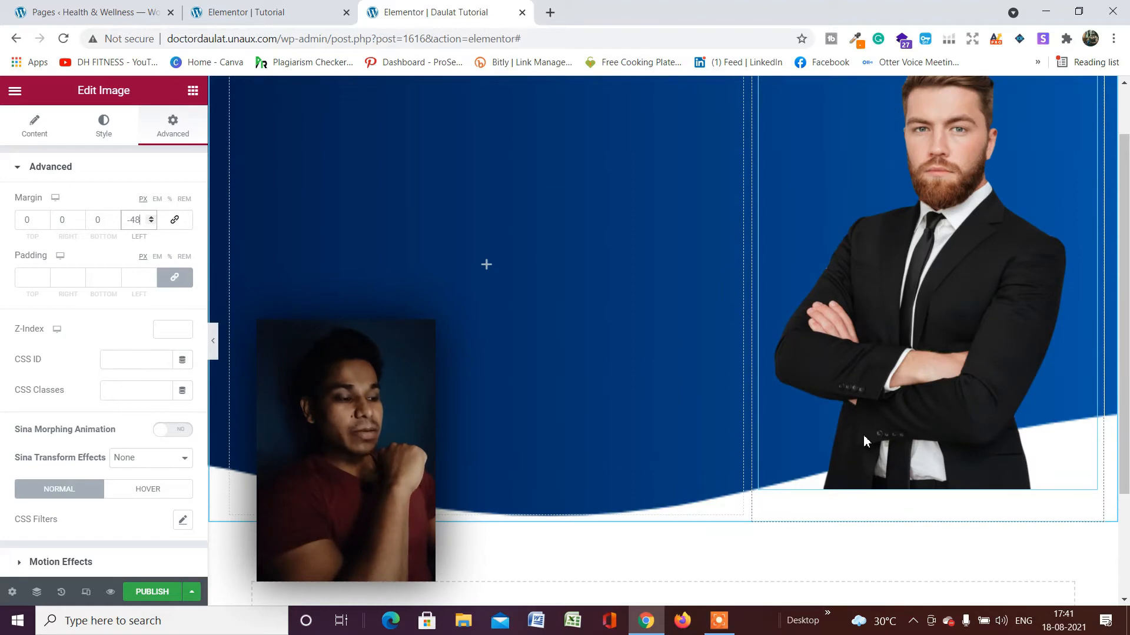
{"action": "scroll", "coordinate": [794, 307], "scroll_direction": "up", "scroll_amount": 1}
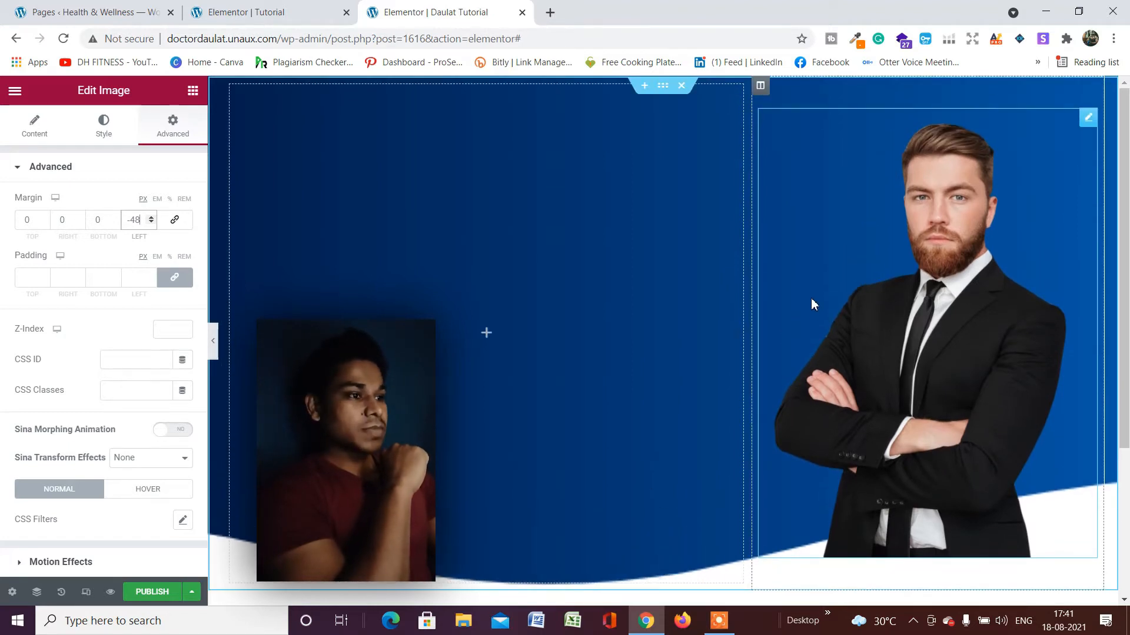
{"action": "left_click", "coordinate": [665, 88]}
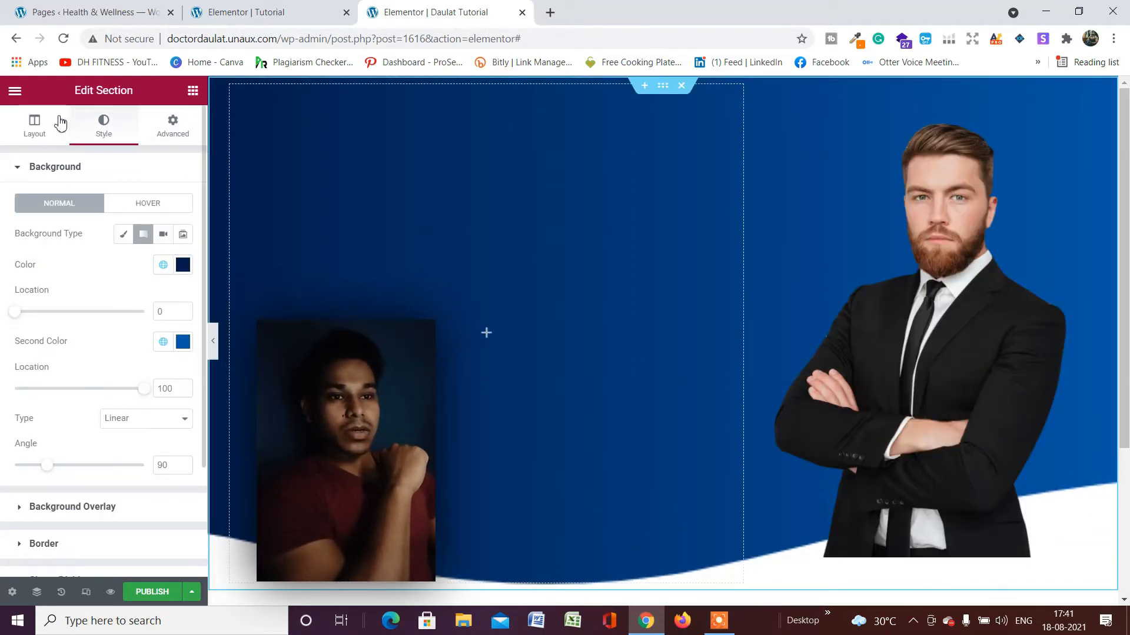
{"action": "left_click", "coordinate": [37, 126]}
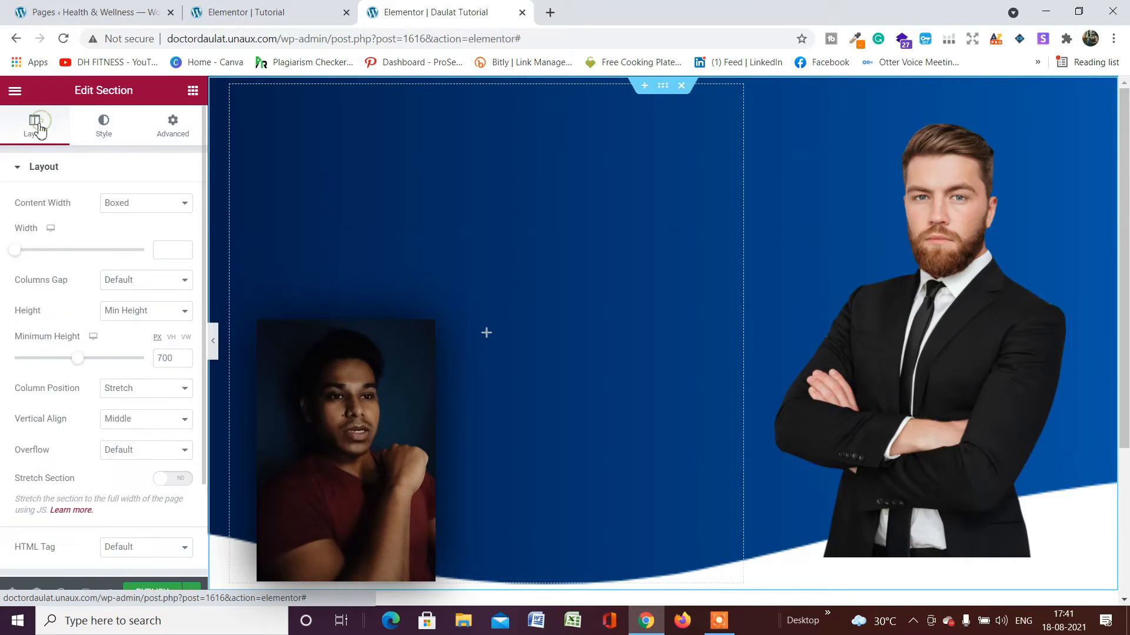
{"action": "left_click", "coordinate": [104, 127]}
{"action": "scroll", "coordinate": [96, 222], "scroll_direction": "down", "scroll_amount": 2}
{"action": "left_click", "coordinate": [91, 433]}
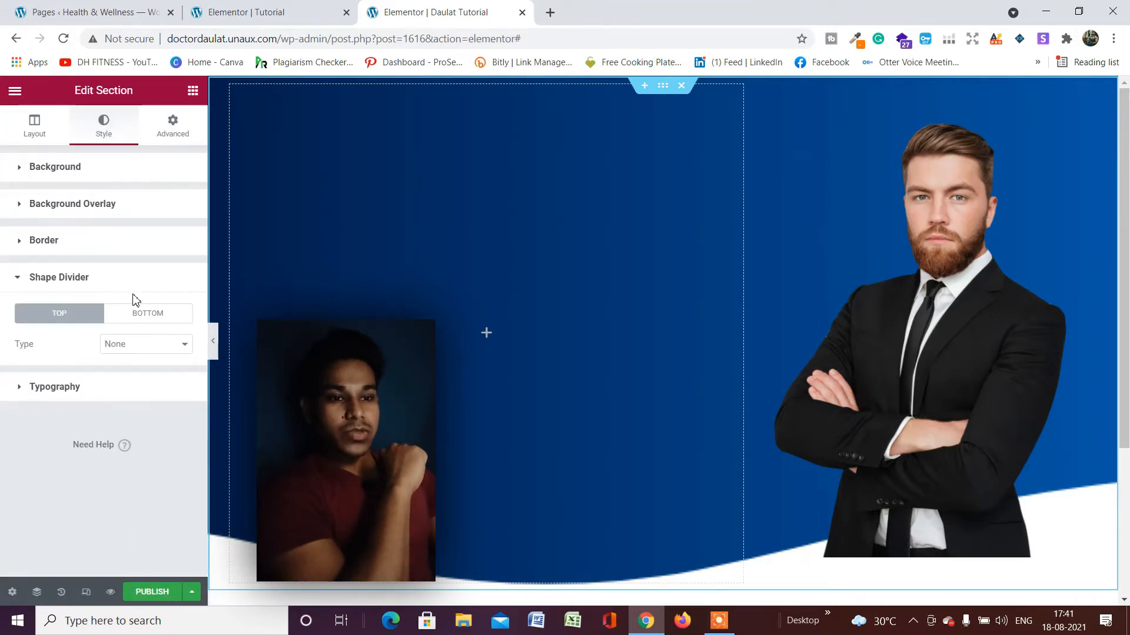
{"action": "left_click", "coordinate": [165, 318]}
{"action": "scroll", "coordinate": [147, 405], "scroll_direction": "down", "scroll_amount": 2}
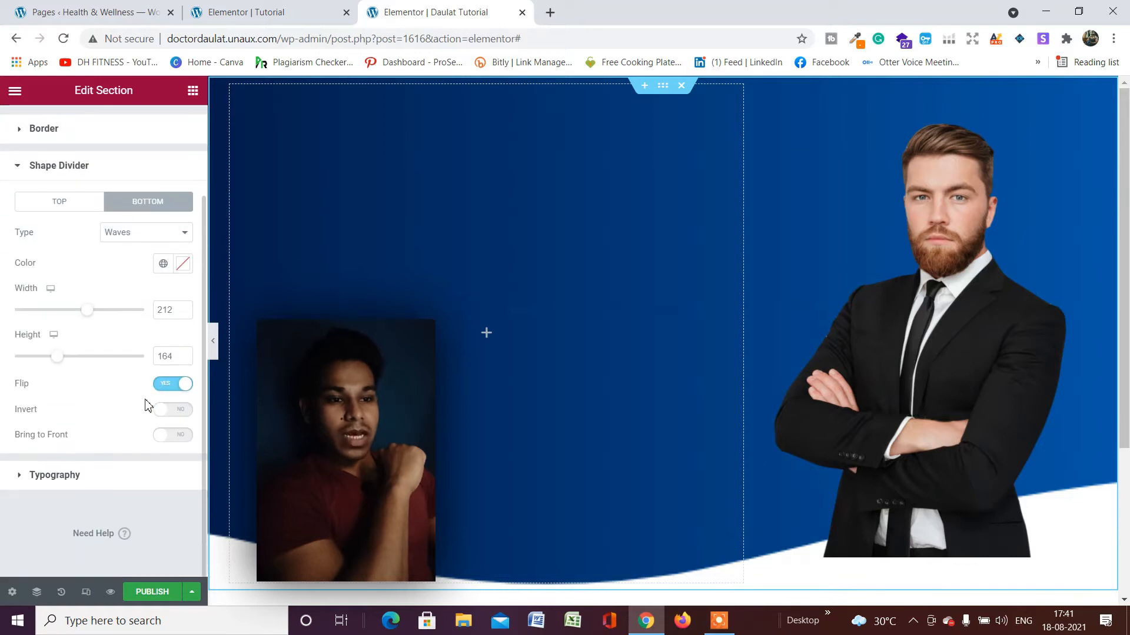
{"action": "left_click", "coordinate": [168, 436]}
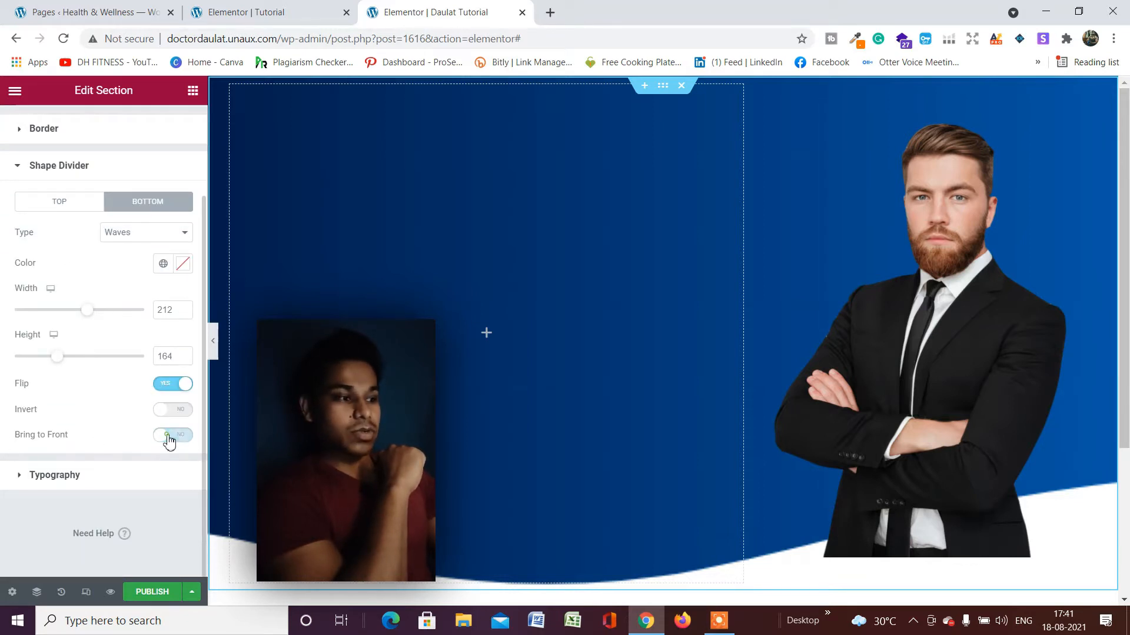
{"action": "left_click", "coordinate": [162, 435]}
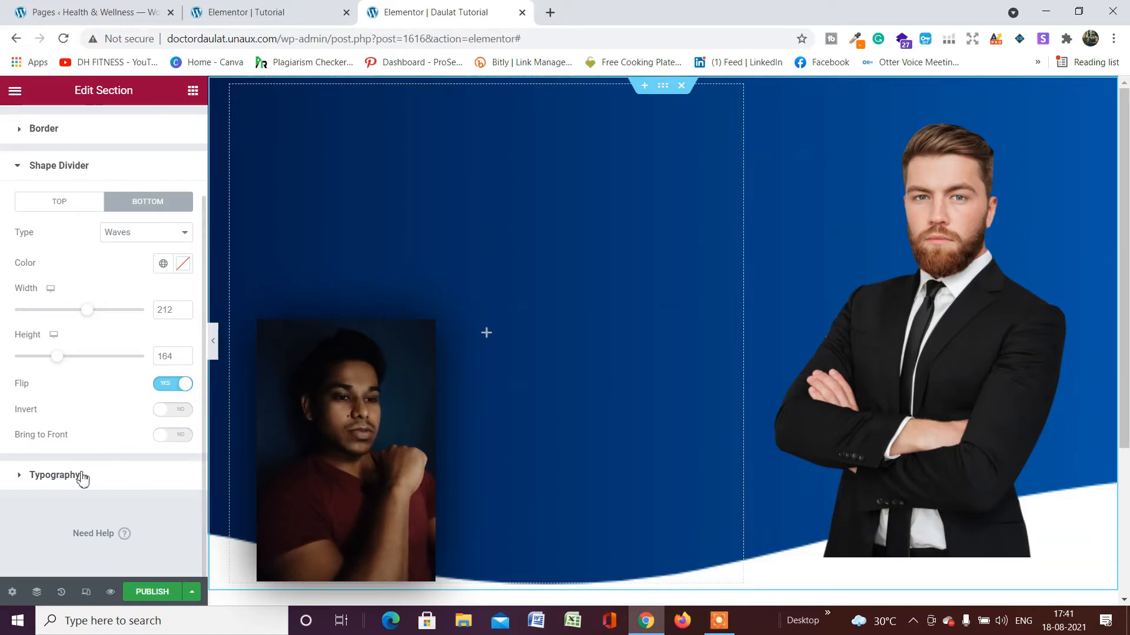
{"action": "left_click", "coordinate": [160, 437]}
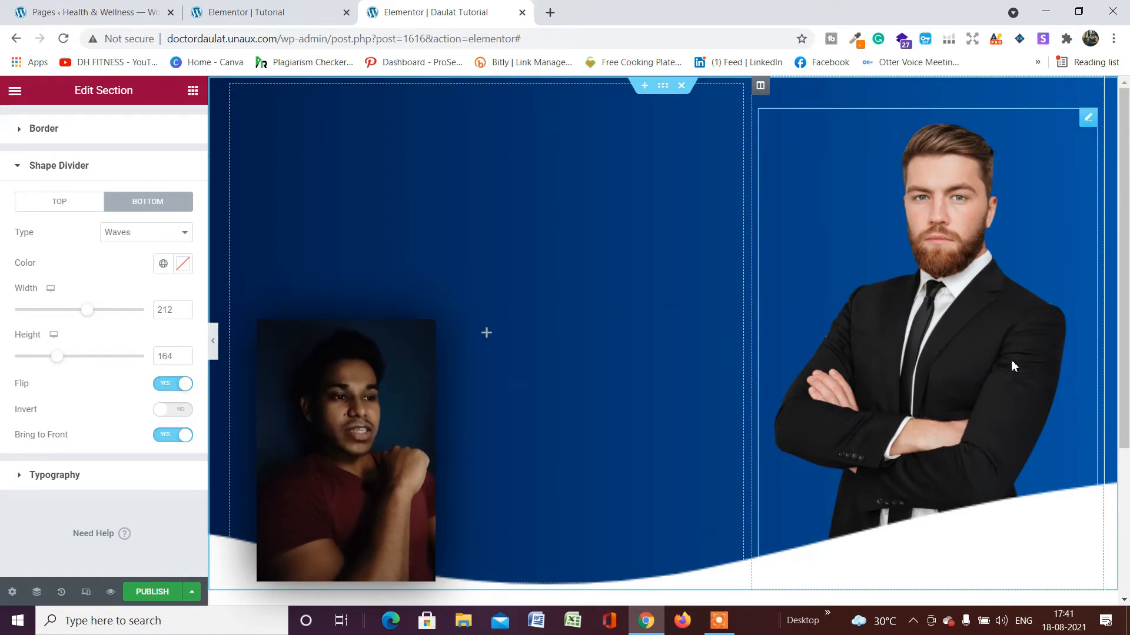
Add an Inner Section to the empty left column and delete one of its two columns
{"action": "left_click", "coordinate": [192, 91]}
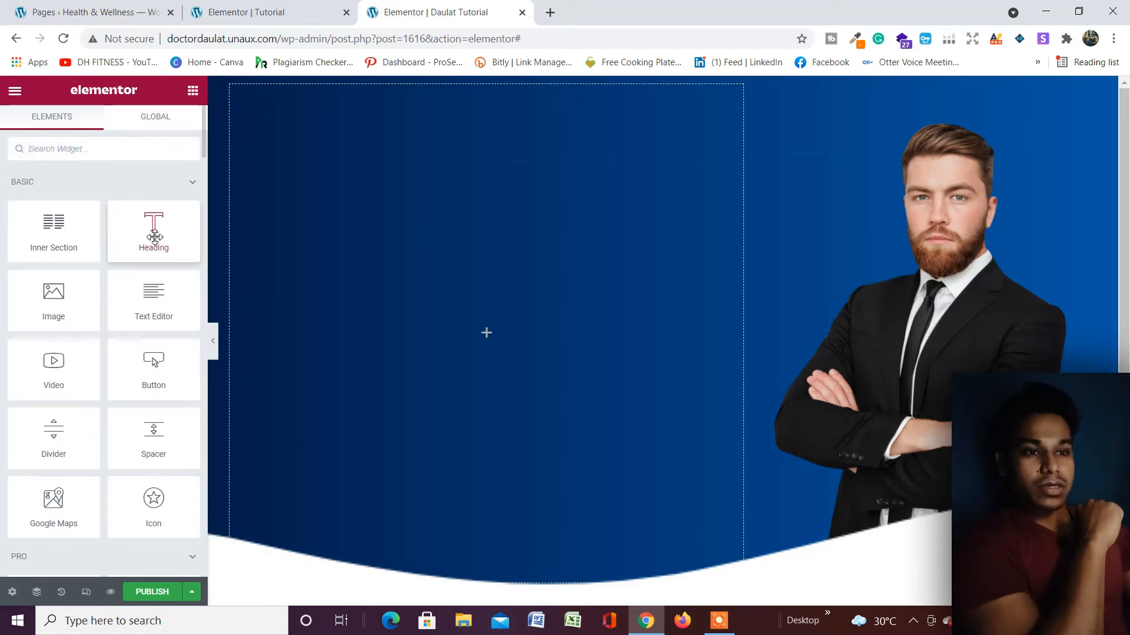
{"action": "left_click_drag", "start_coordinate": [47, 235], "coordinate": [378, 395]}
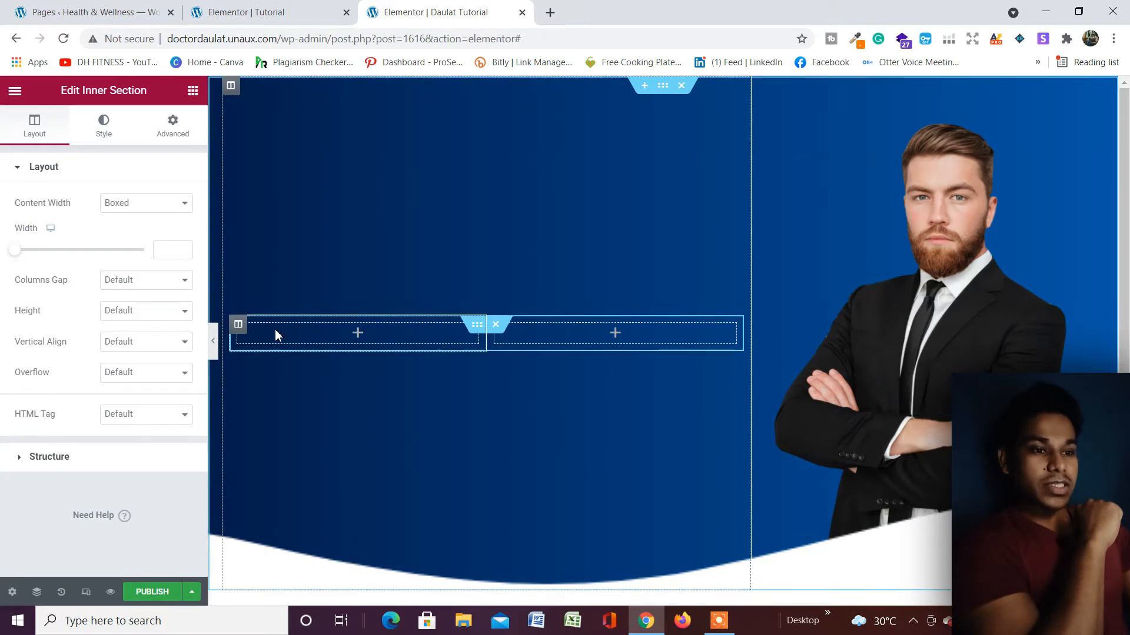
{"action": "right_click", "coordinate": [240, 330]}
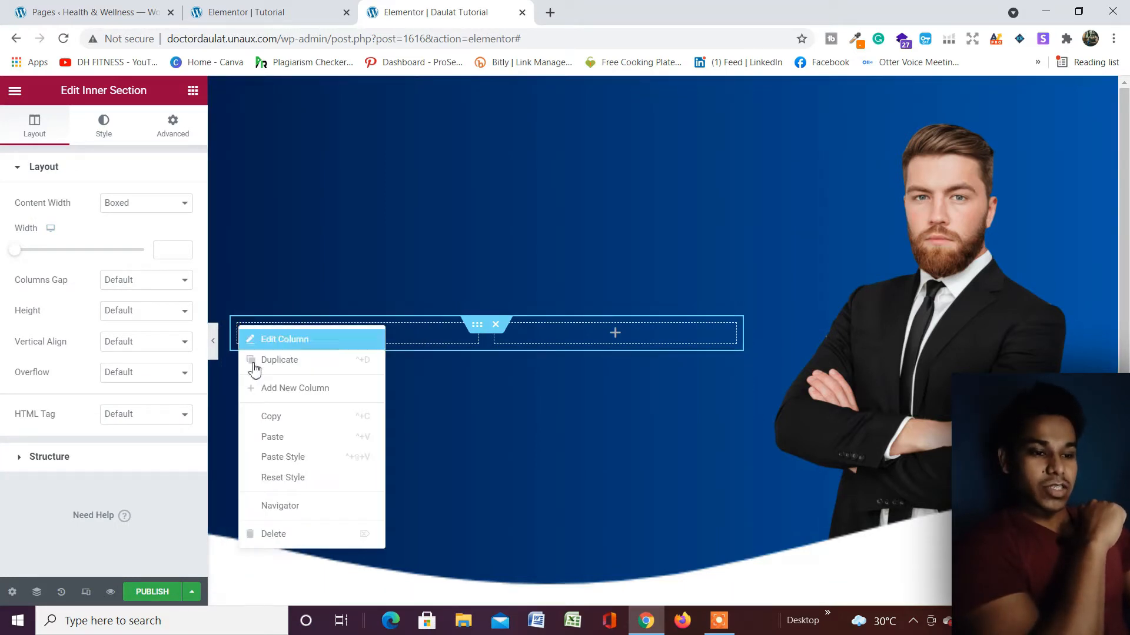
{"action": "left_click", "coordinate": [271, 535]}
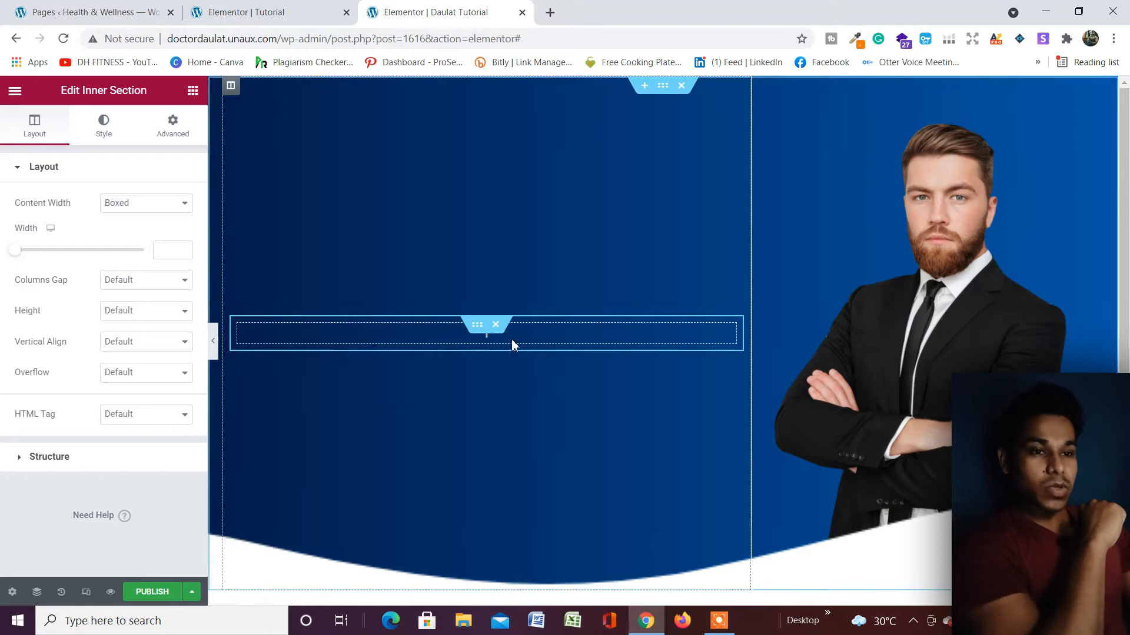
Add a Heading widget to the inner section, with the title "Hi There! My name's" followed by the person's first name
{"action": "left_click", "coordinate": [192, 91]}
{"action": "left_click_drag", "start_coordinate": [153, 228], "coordinate": [366, 338]}
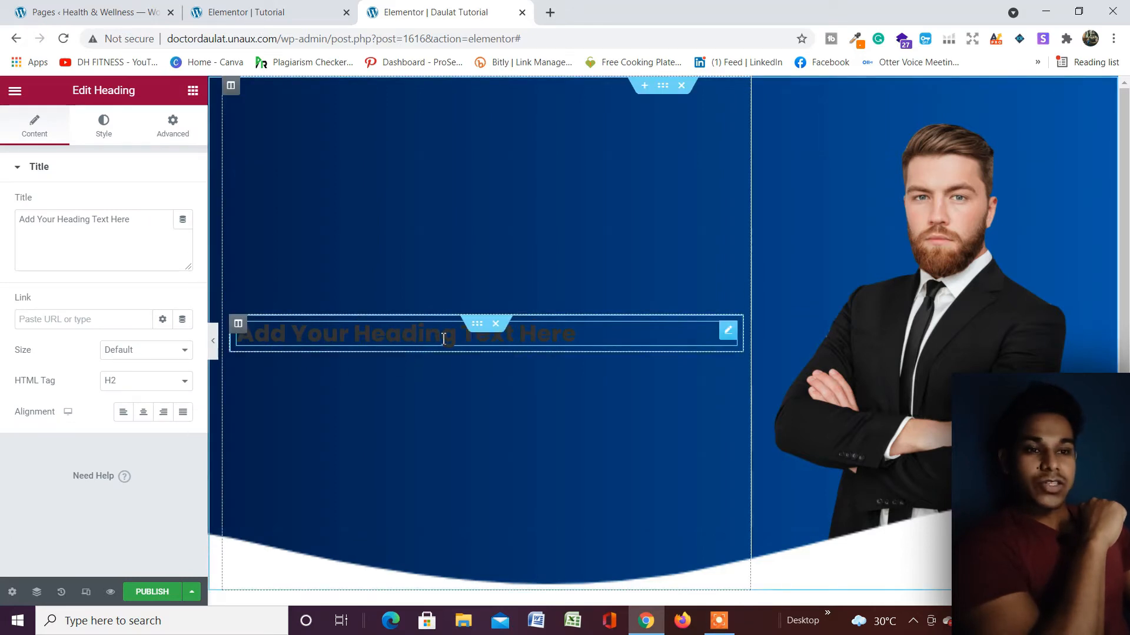
{"action": "left_click", "coordinate": [118, 224]}
{"action": "triple_click", "coordinate": [118, 225]}
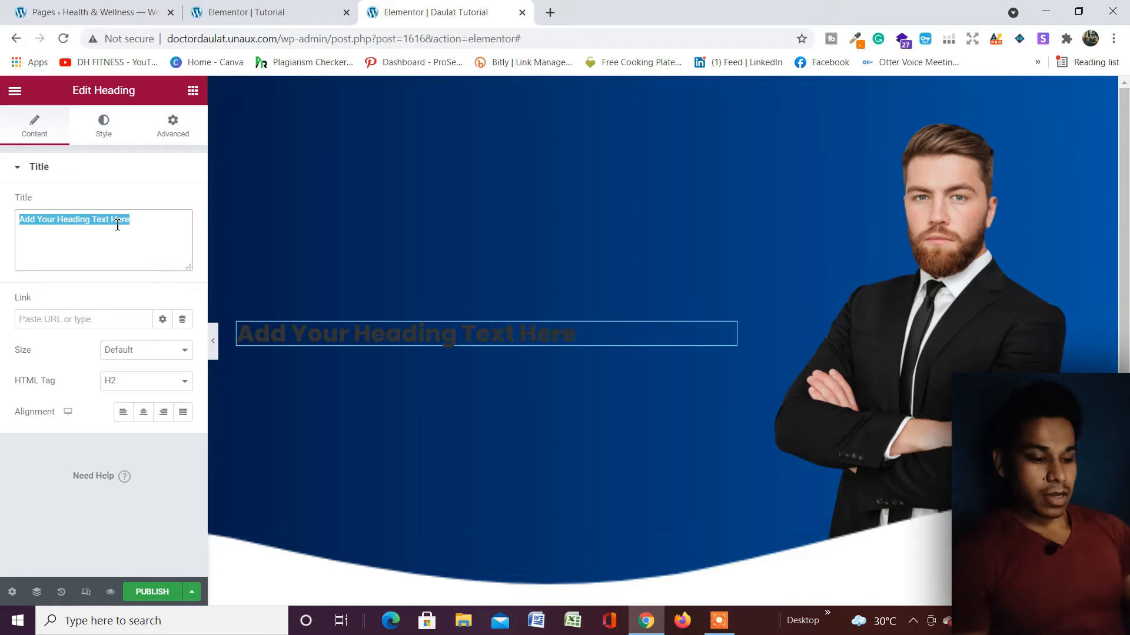
{"action": "type", "text": "Hi There! My name's daulat"}
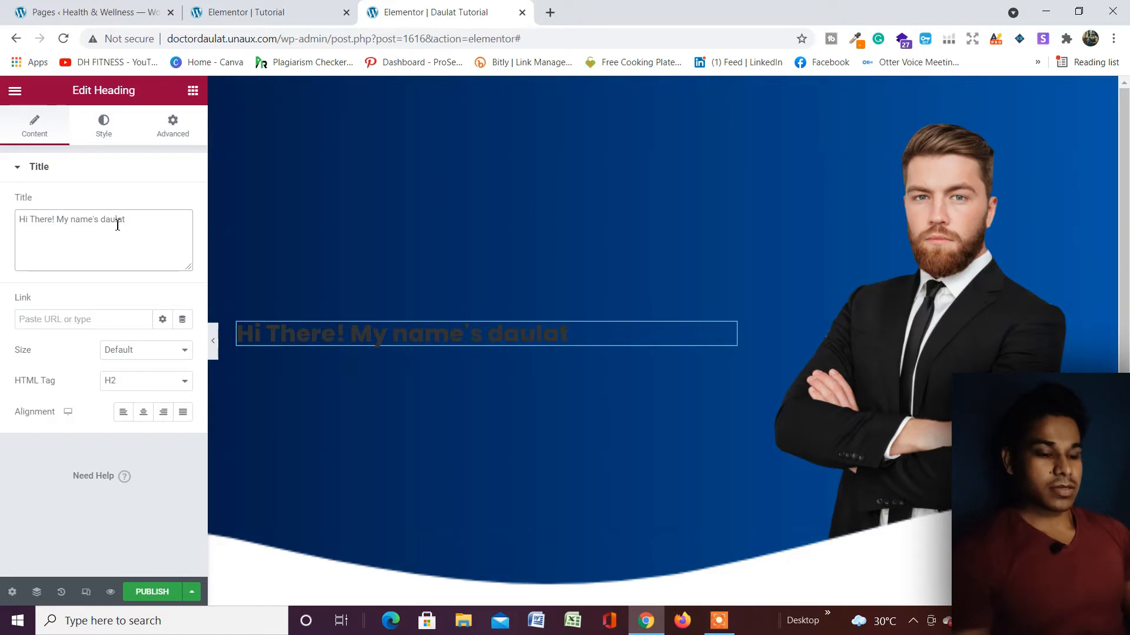
Capitalize the first name in the heading title and insert a <br> line break before "My name's"
{"action": "left_click", "coordinate": [119, 221]}
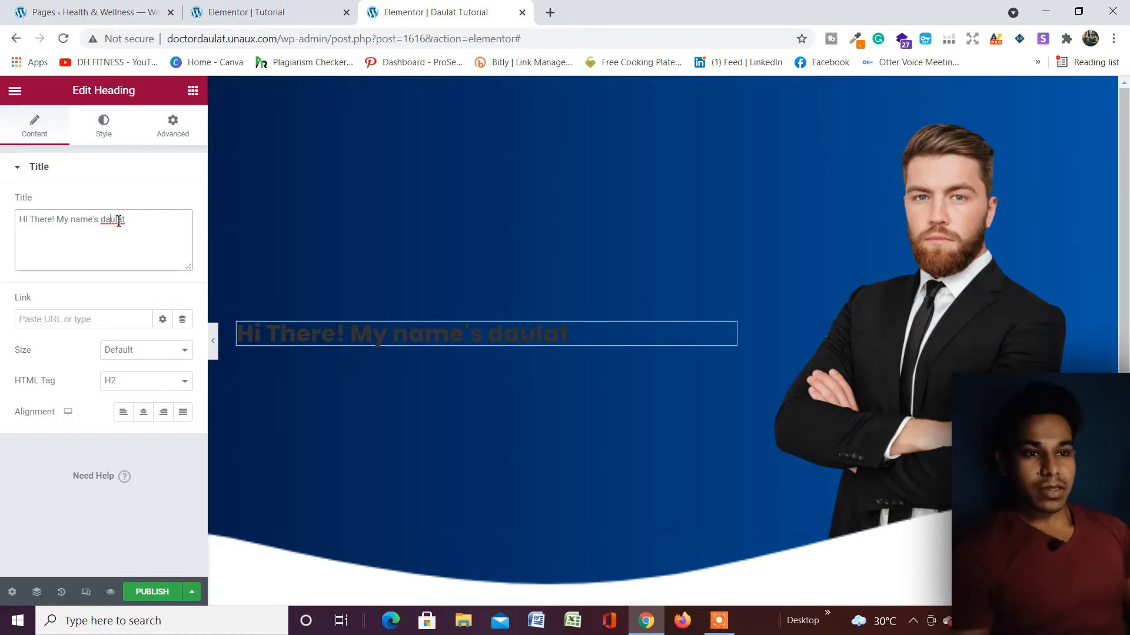
{"action": "type", "text": "D"}
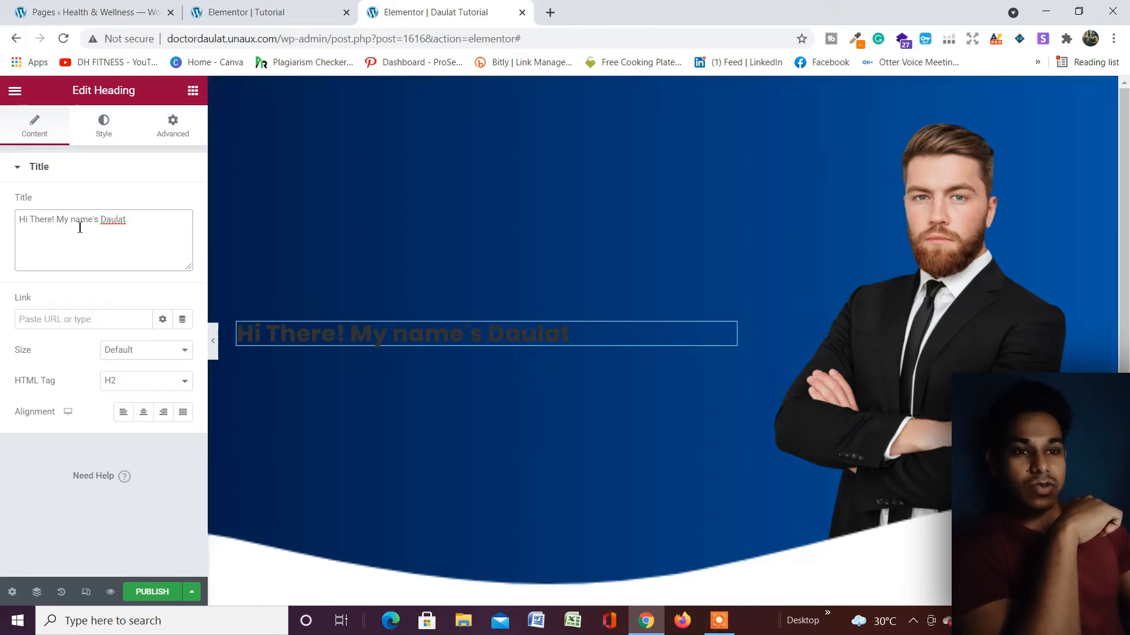
{"action": "left_click", "coordinate": [61, 218]}
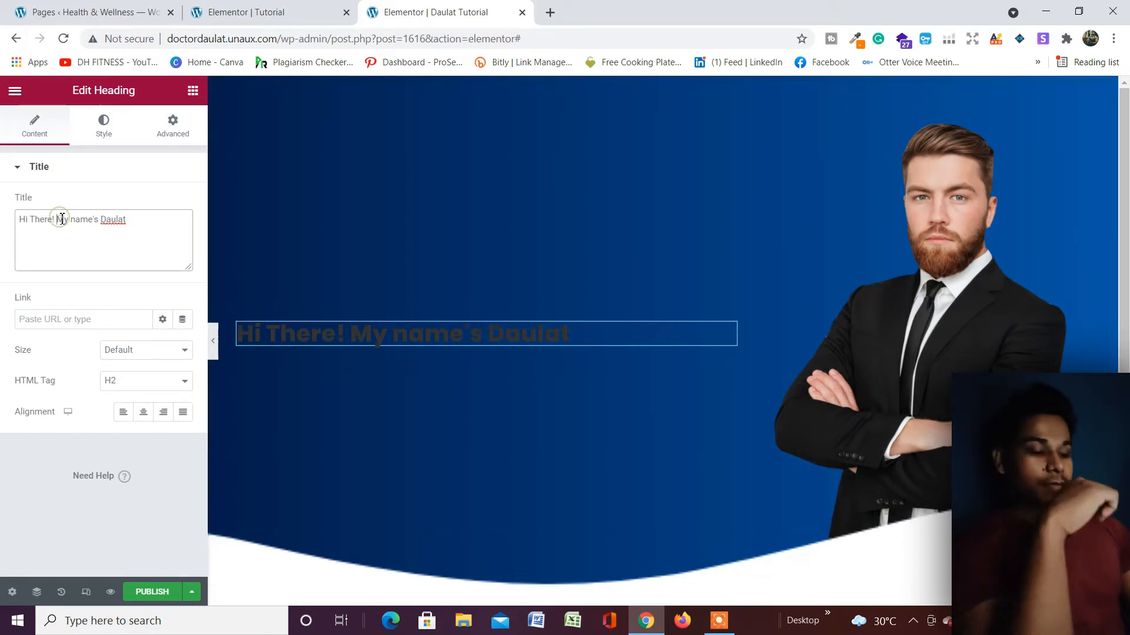
{"action": "type", "text": "<br>"}
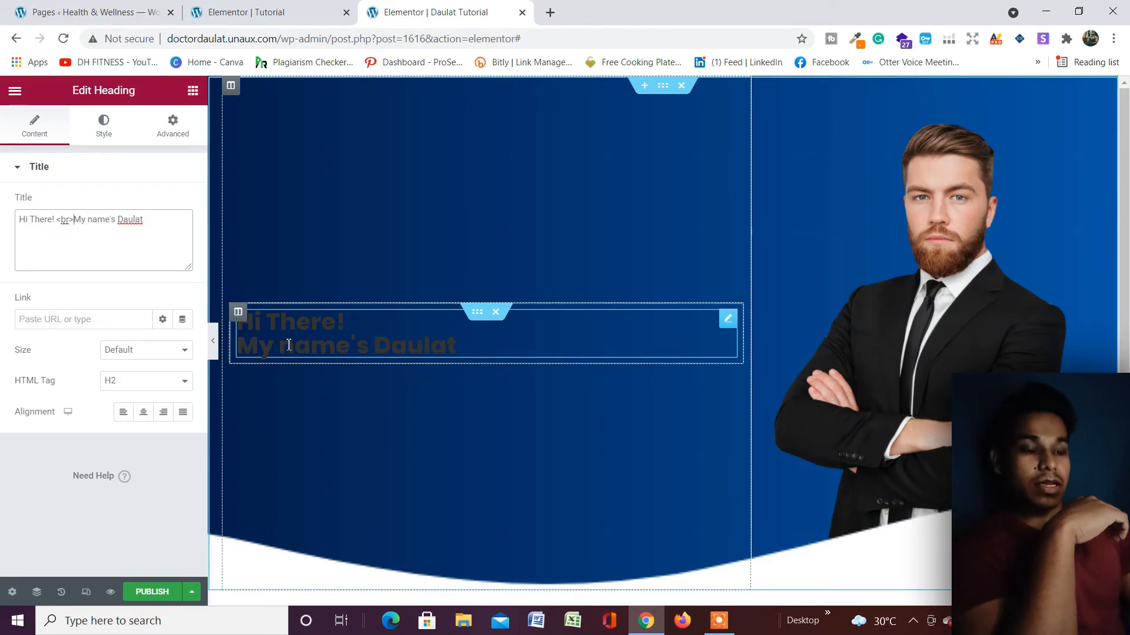
Set the heading's HTML tag to H1 and its text color to white
{"action": "left_click", "coordinate": [139, 380]}
{"action": "left_click", "coordinate": [138, 395]}
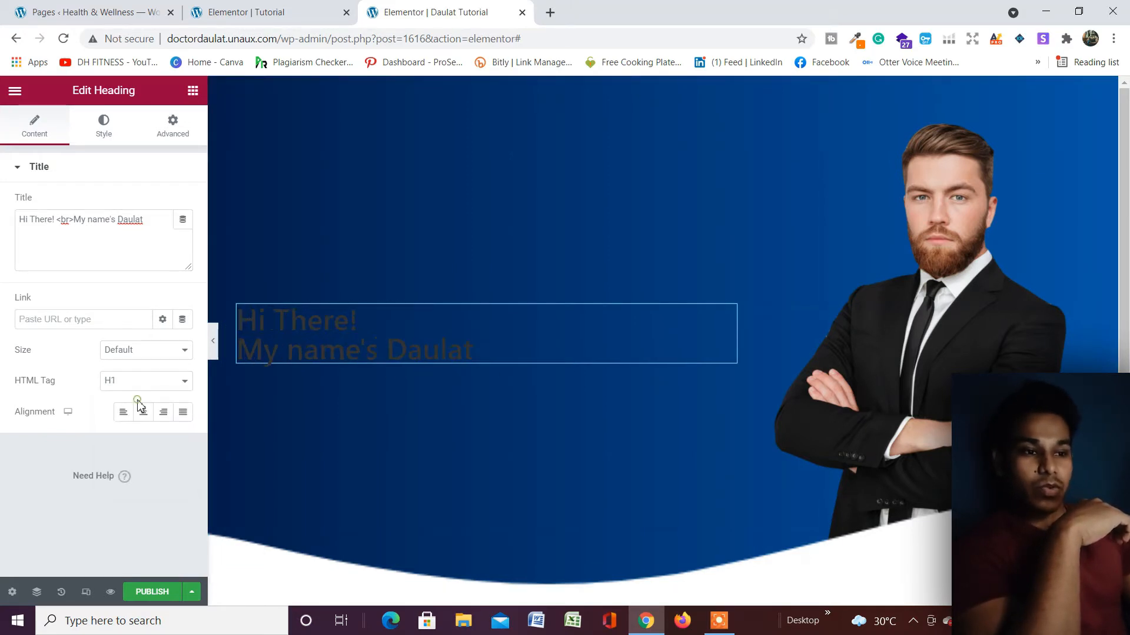
{"action": "left_click", "coordinate": [102, 124]}
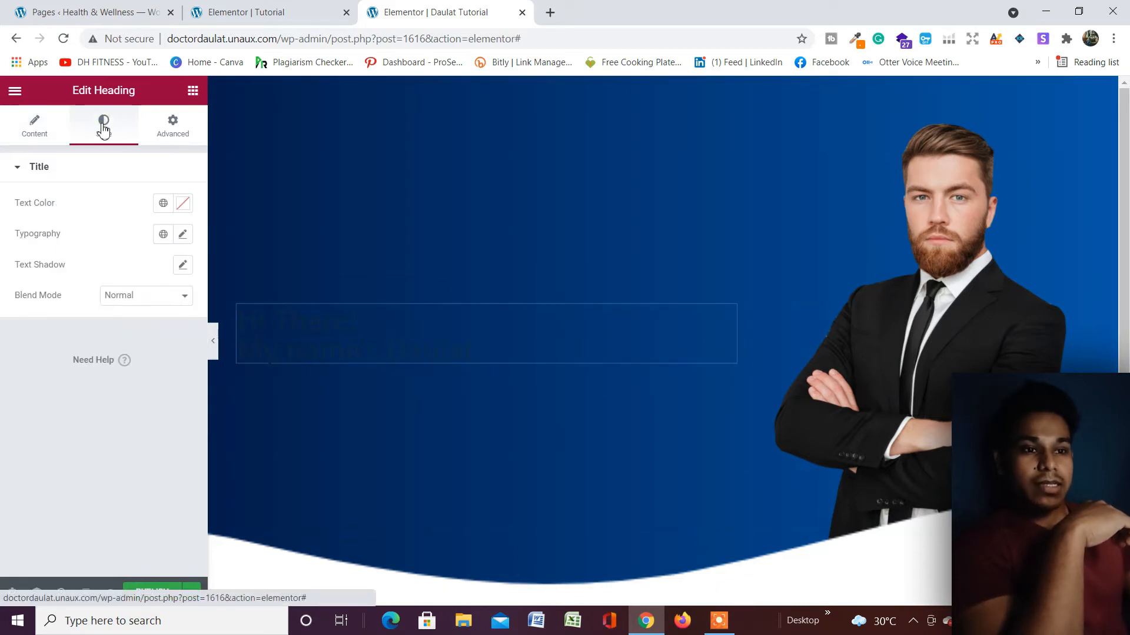
{"action": "left_click", "coordinate": [181, 211]}
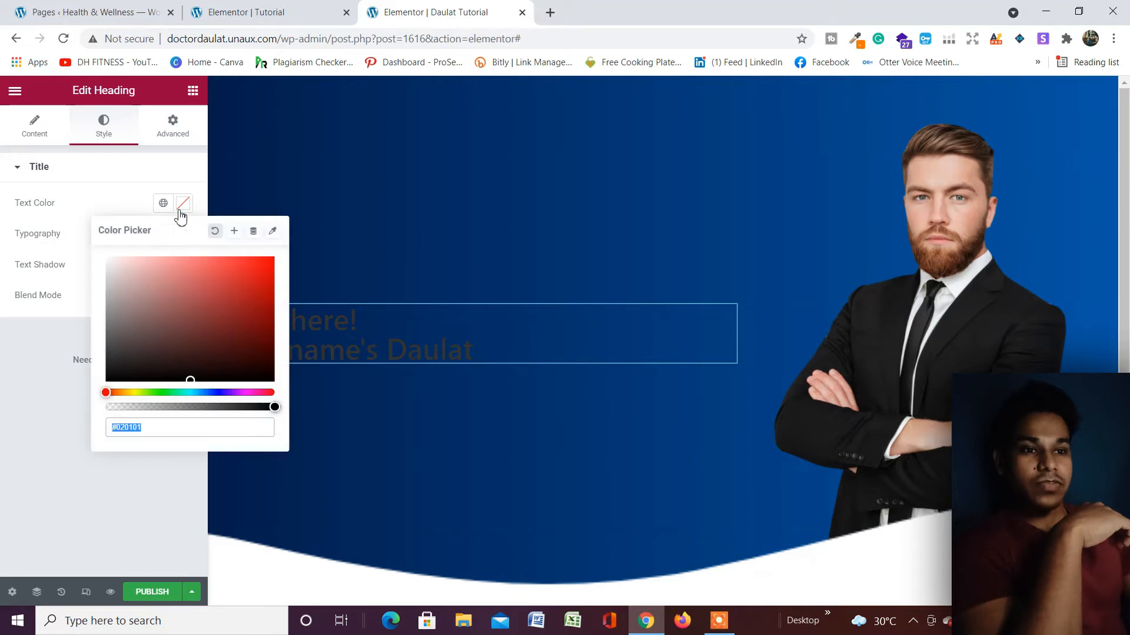
{"action": "left_click_drag", "start_coordinate": [197, 305], "coordinate": [101, 257]}
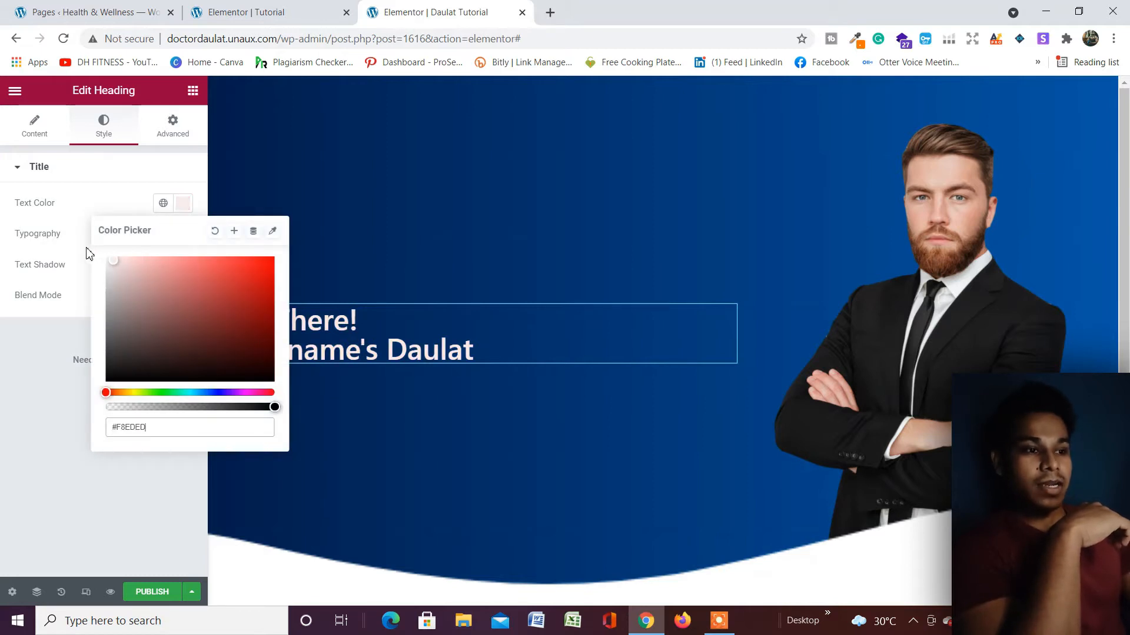
{"action": "left_click", "coordinate": [48, 360]}
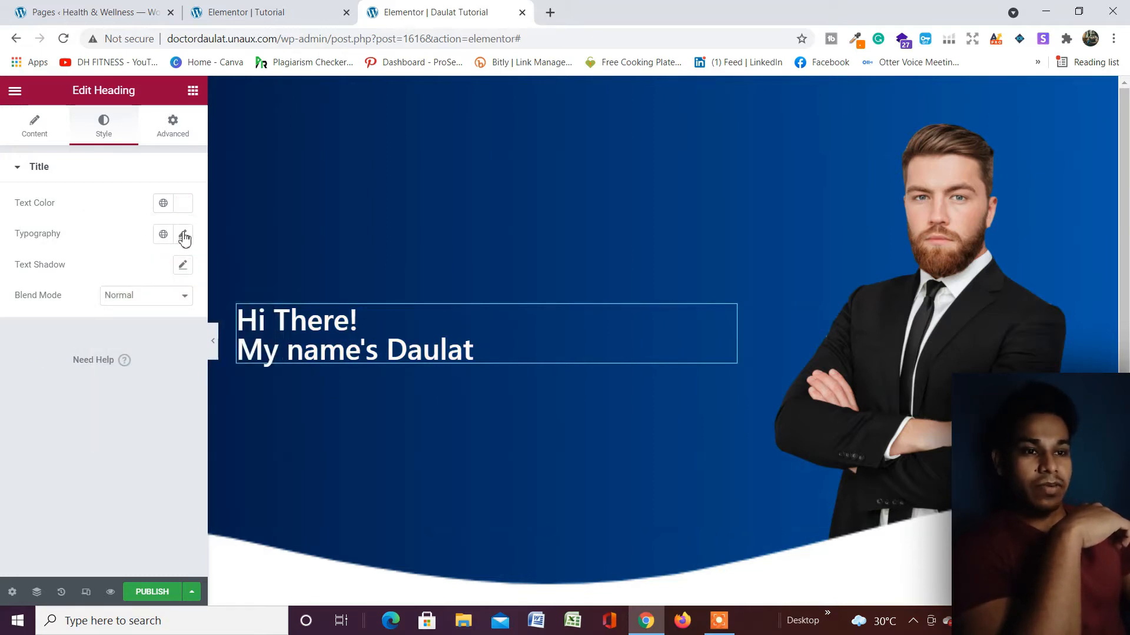
Set the heading's font family to Poppins
{"action": "left_click", "coordinate": [183, 235]}
{"action": "left_click", "coordinate": [154, 310]}
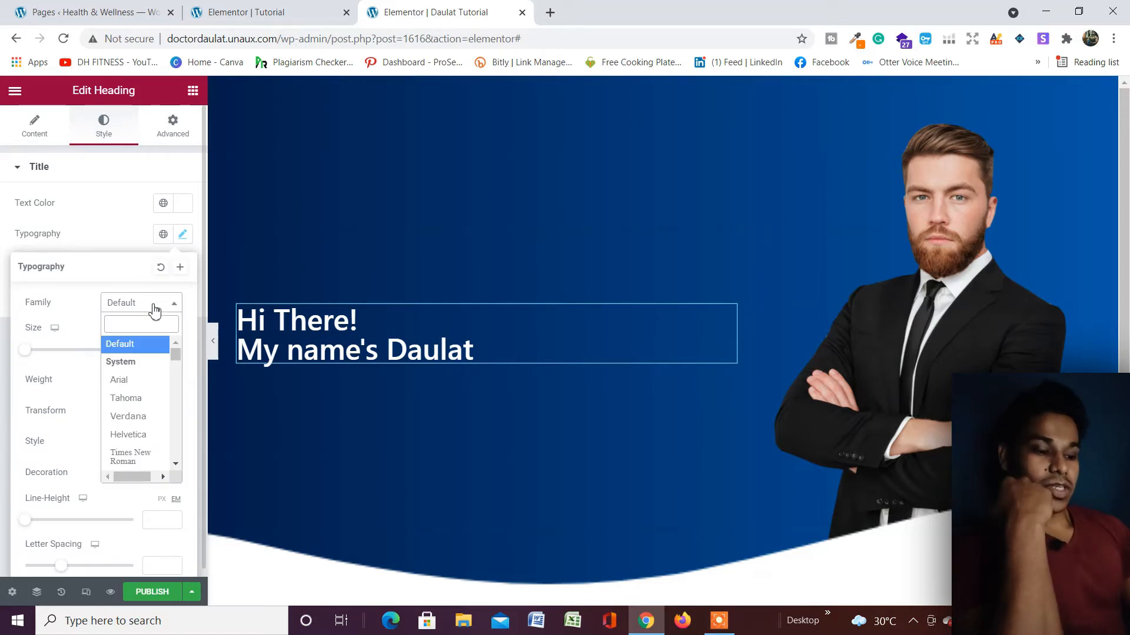
{"action": "type", "text": "poo"}
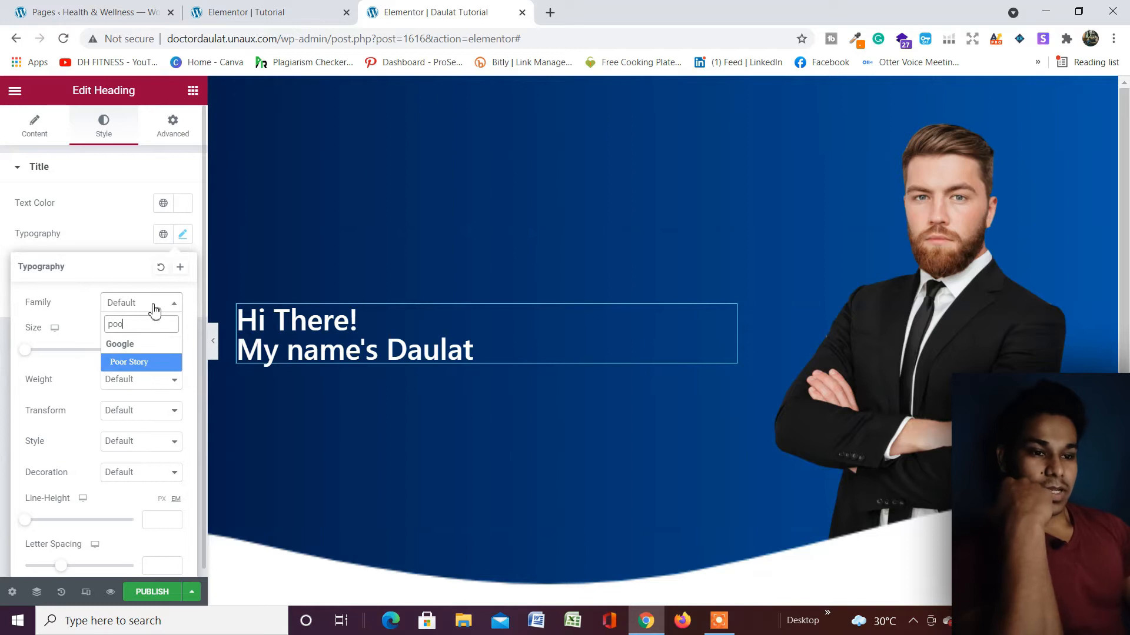
{"action": "key", "text": "BackSpace"}
{"action": "type", "text": "p"}
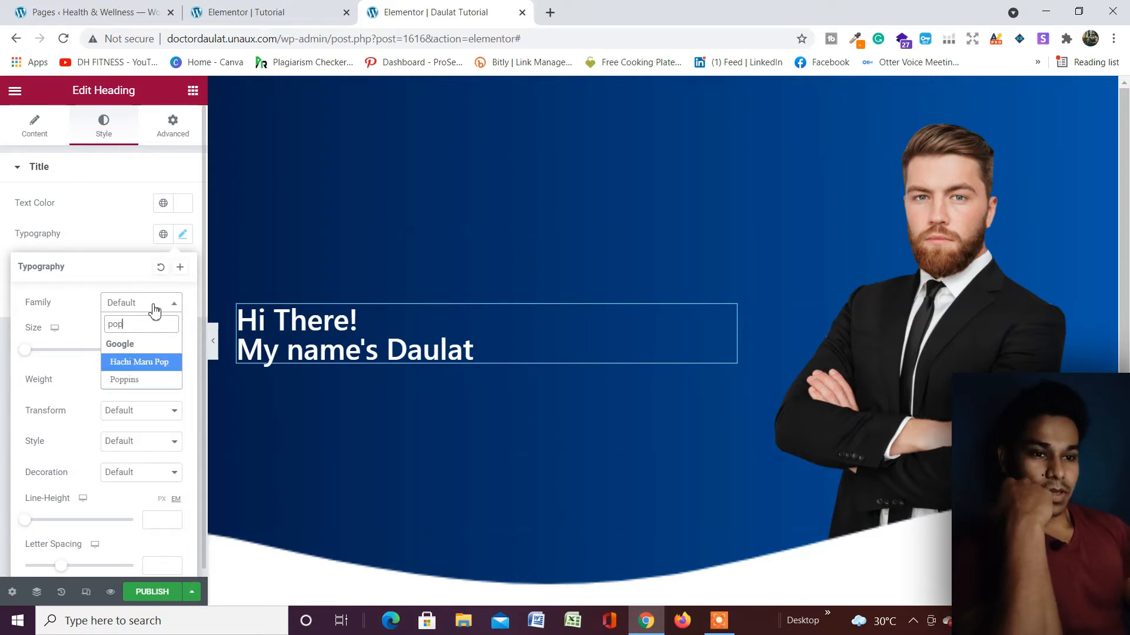
{"action": "key", "text": "Down"}
{"action": "key", "text": "Return"}
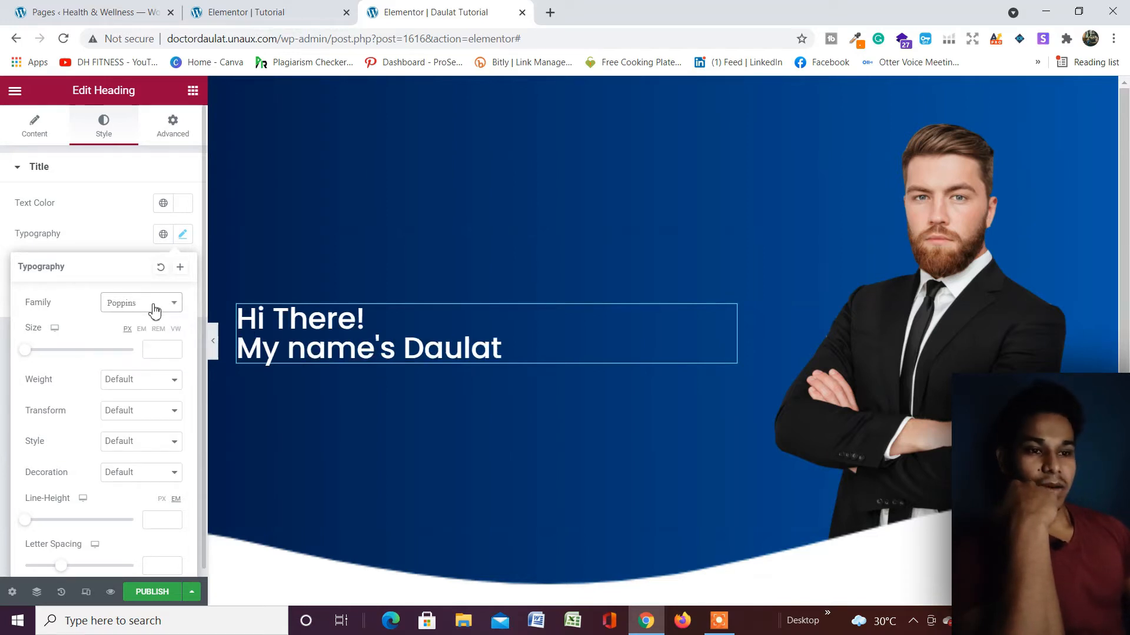
Switch the heading's font size unit to EM and set the size to 2.5
{"action": "left_click", "coordinate": [148, 355]}
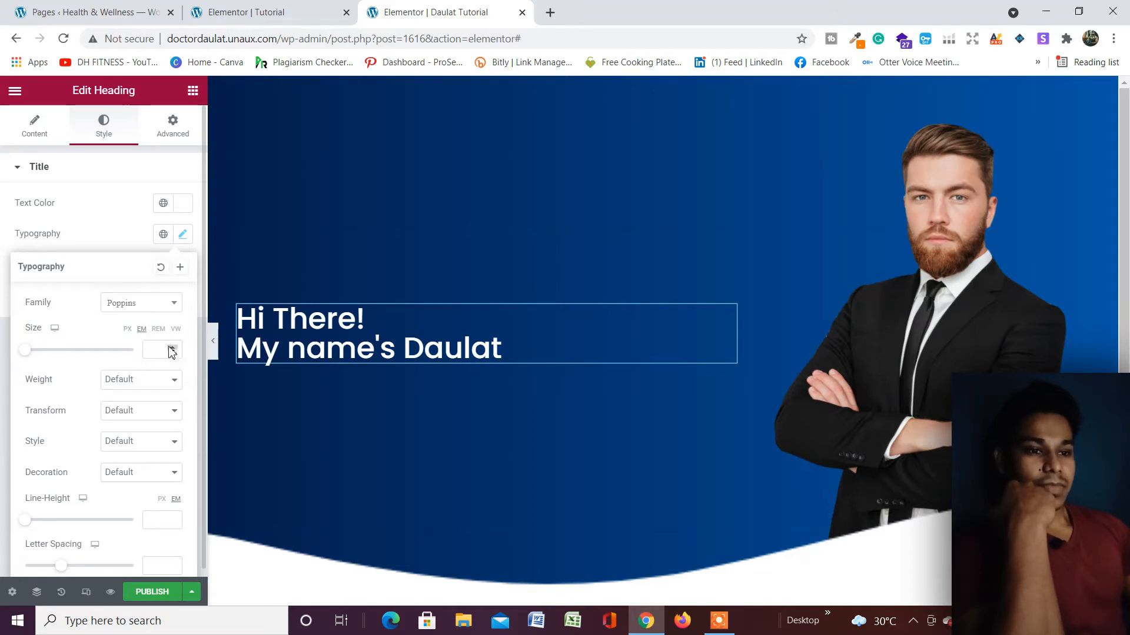
{"action": "left_click", "coordinate": [169, 347]}
{"action": "left_click", "coordinate": [170, 348]}
{"action": "left_click", "coordinate": [171, 348]}
{"action": "left_click", "coordinate": [171, 348]}
{"action": "left_click", "coordinate": [171, 348]}
{"action": "left_click", "coordinate": [171, 348]}
{"action": "left_click", "coordinate": [172, 354]}
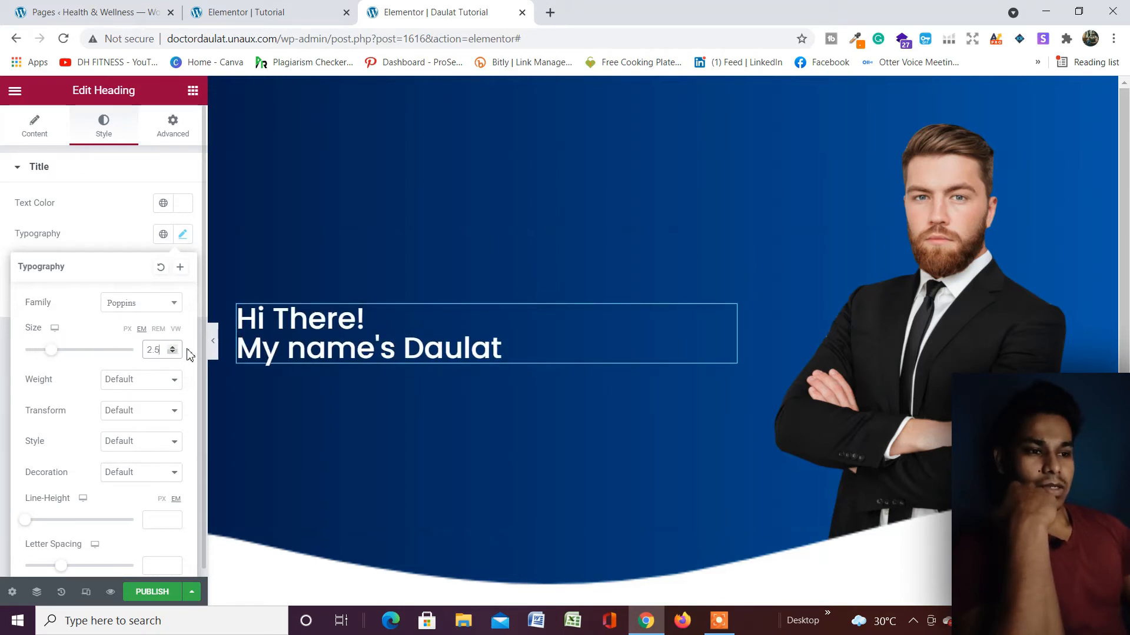
Set the heading's font weight to 800 and close the typography settings
{"action": "left_click", "coordinate": [155, 379]}
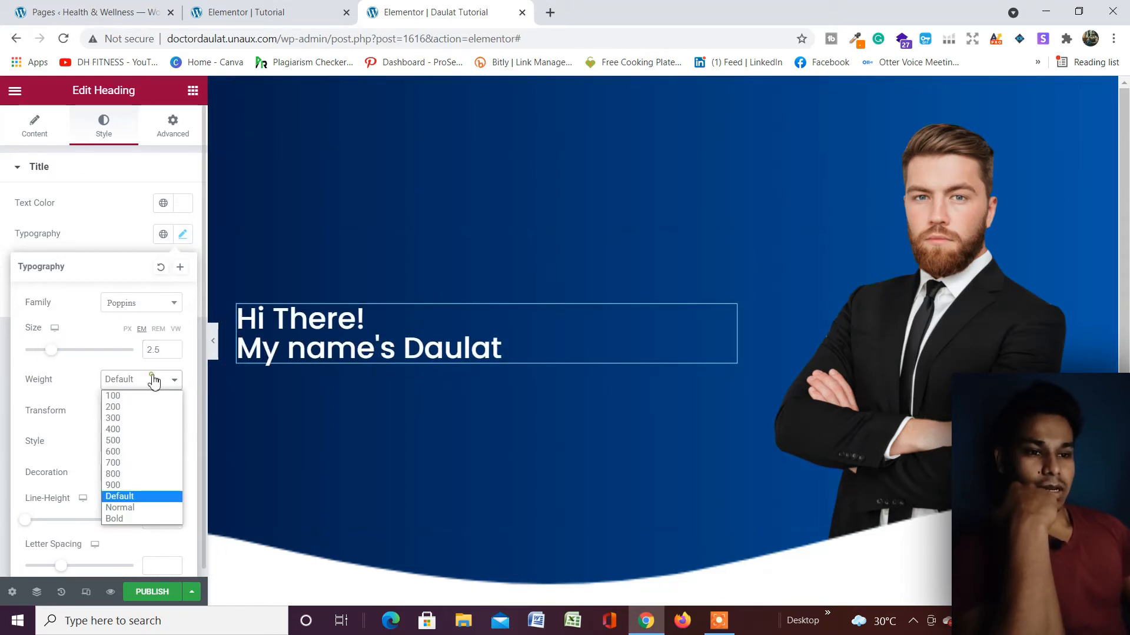
{"action": "left_click", "coordinate": [143, 475]}
{"action": "left_click", "coordinate": [143, 474]}
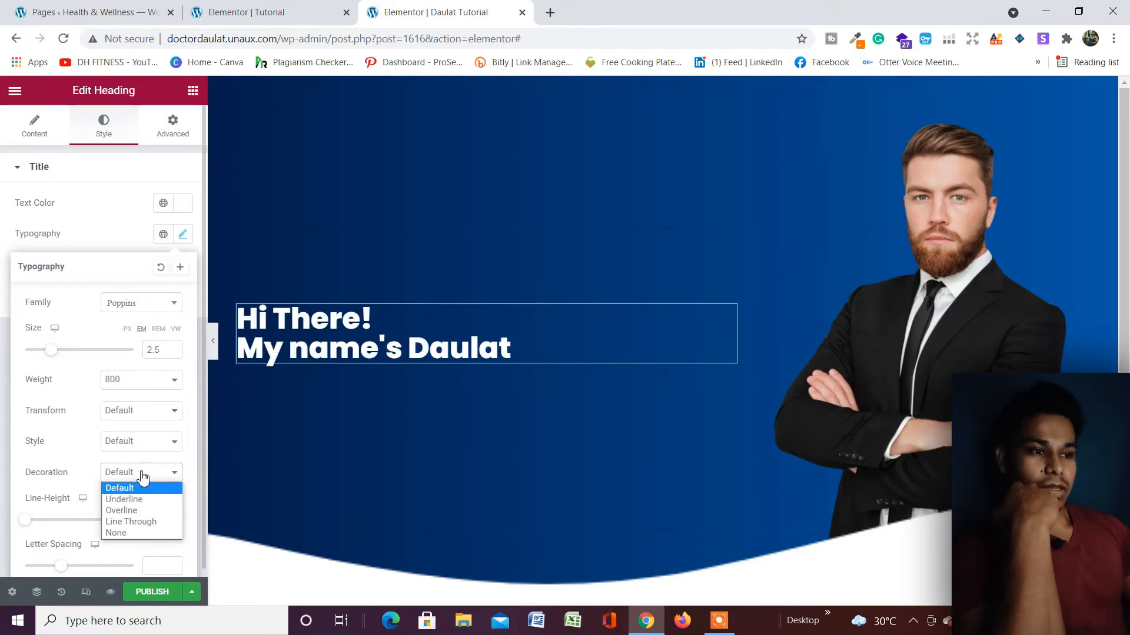
{"action": "left_click", "coordinate": [377, 431]}
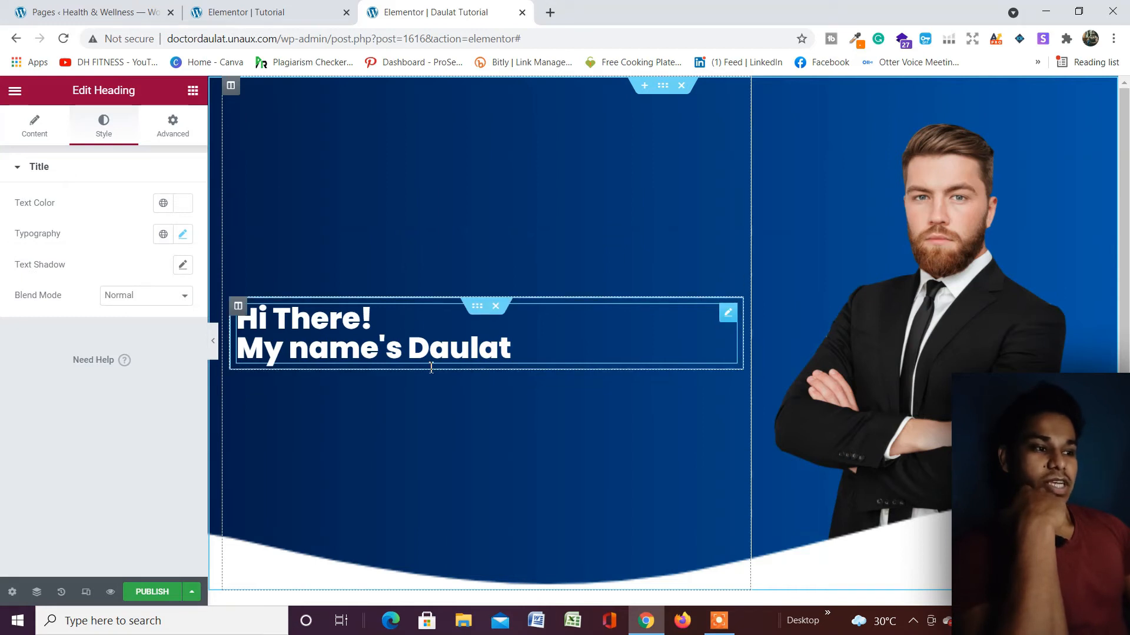
{"action": "right_click", "coordinate": [477, 308]}
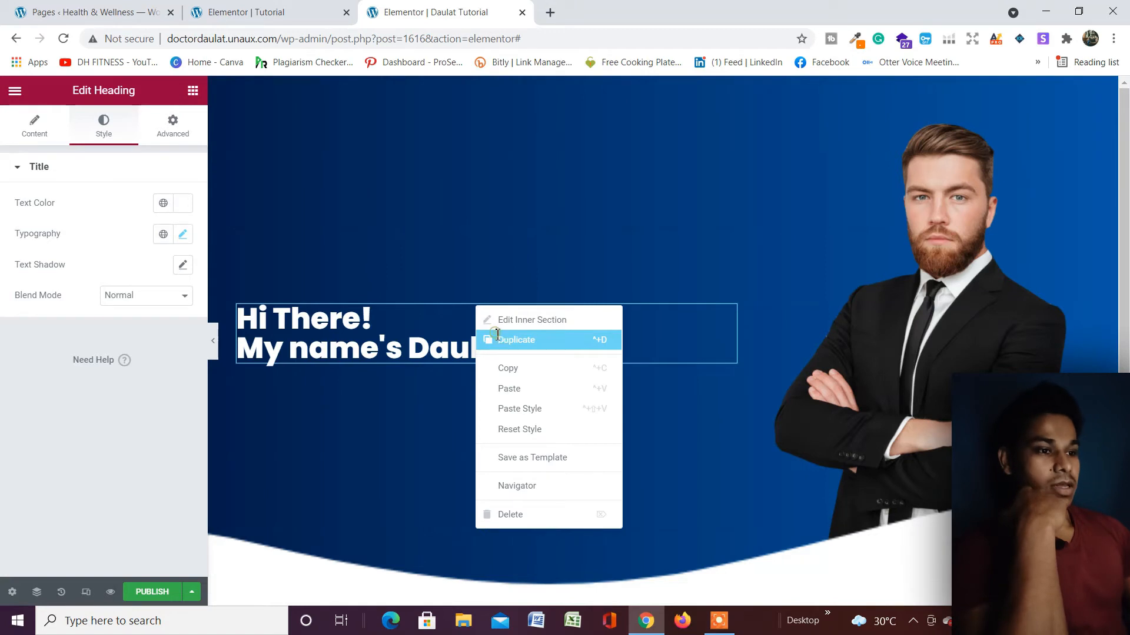
{"action": "left_click", "coordinate": [498, 339]}
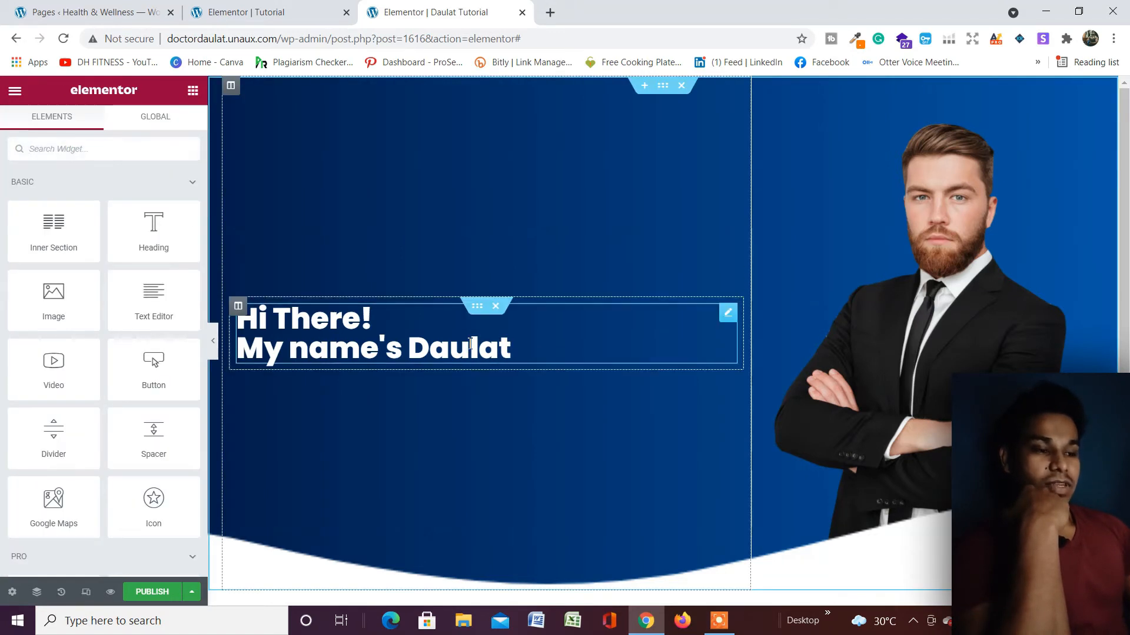
{"action": "right_click", "coordinate": [477, 303]}
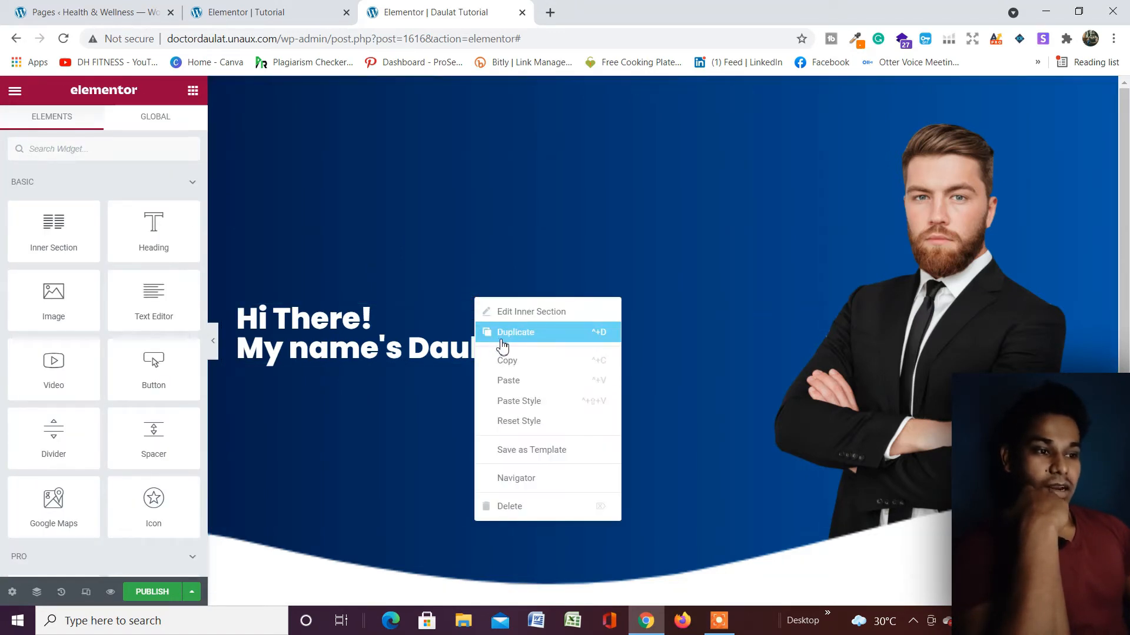
{"action": "left_click", "coordinate": [501, 339]}
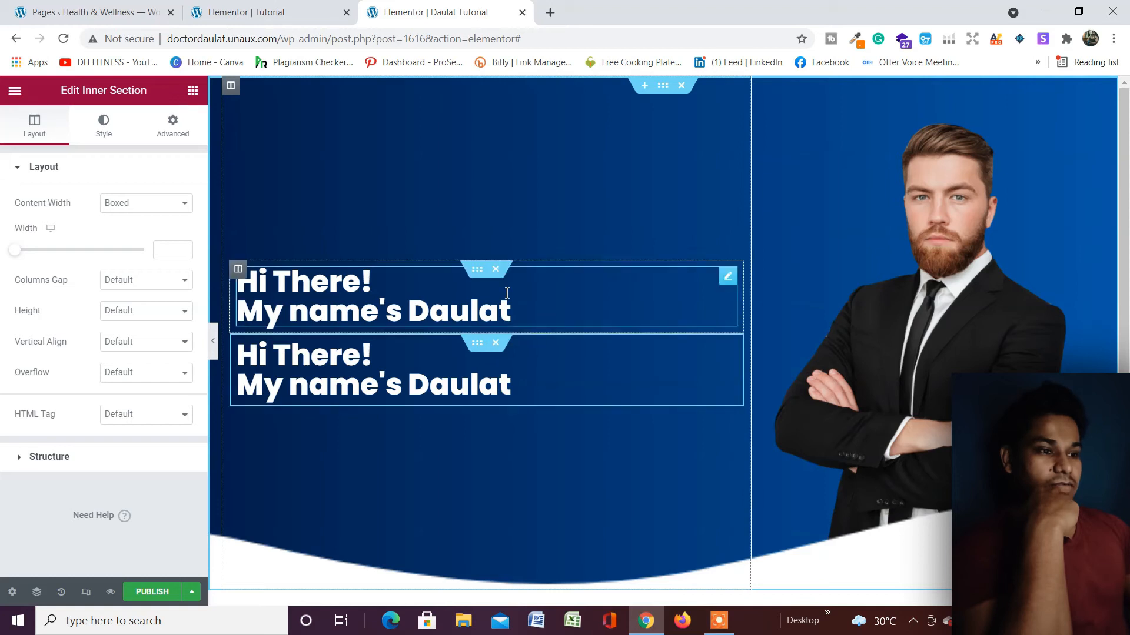
{"action": "left_click", "coordinate": [495, 342]}
Unlink the padding values of the heading's inner section and set its right padding to 90 px
{"action": "left_click", "coordinate": [477, 312]}
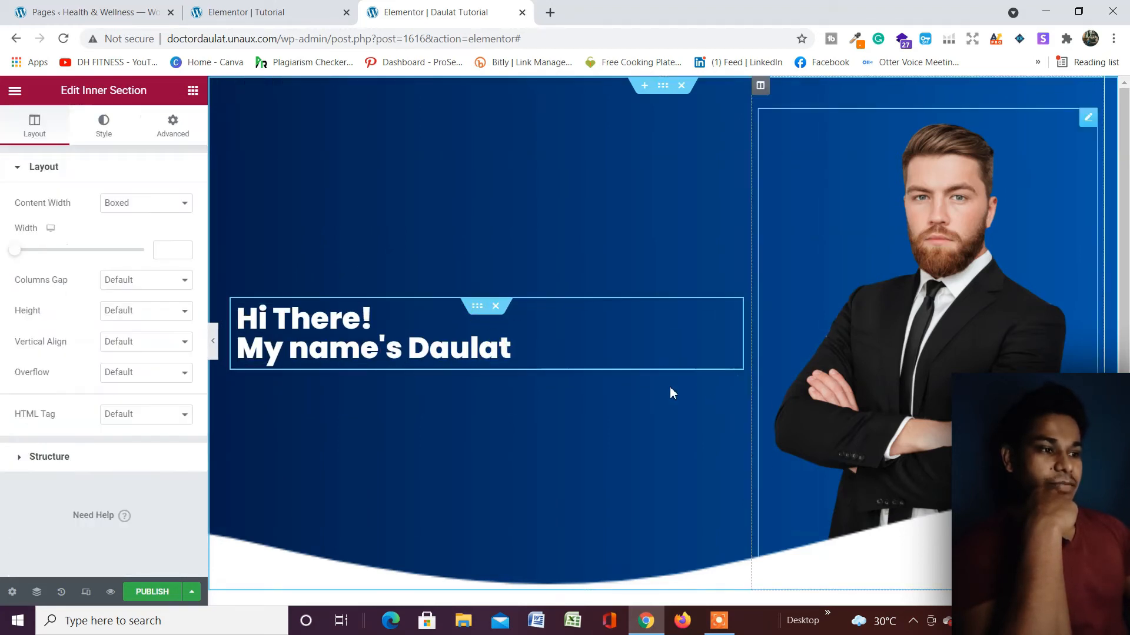
{"action": "left_click", "coordinate": [176, 132]}
{"action": "left_click", "coordinate": [174, 279]}
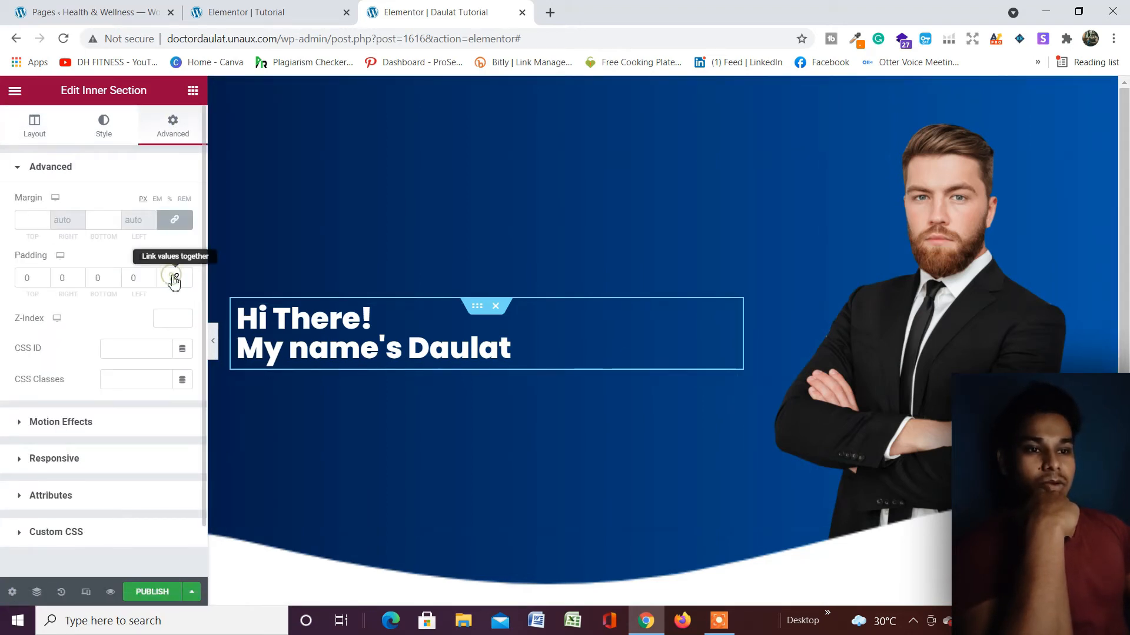
{"action": "left_click", "coordinate": [61, 273]}
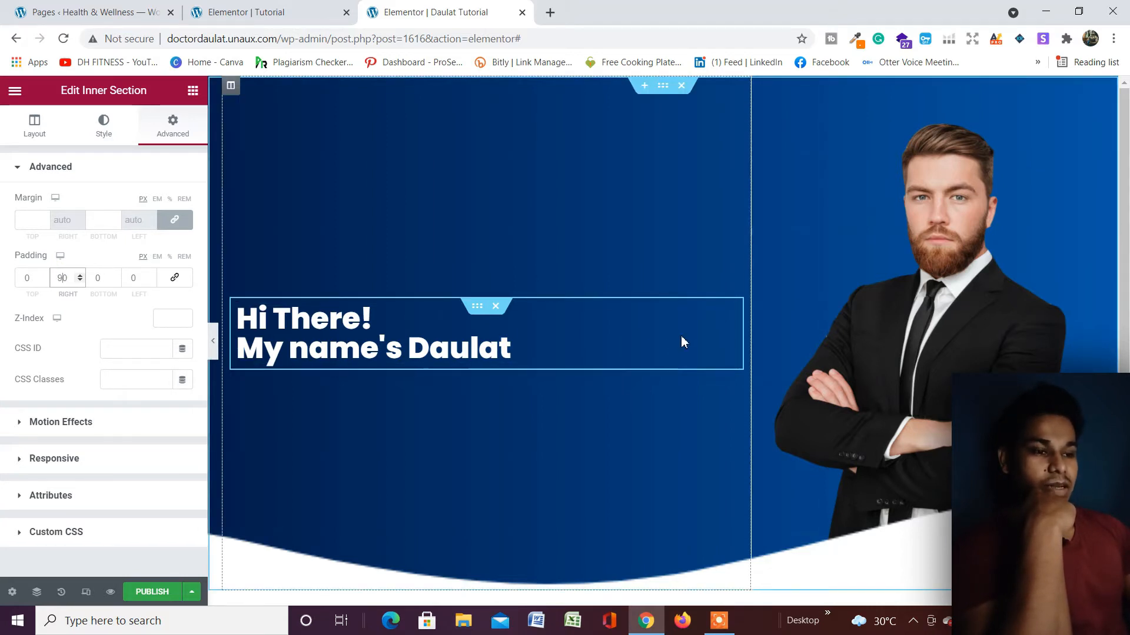
Duplicate the heading's inner section and change the copied heading's title to "I am a Website Designer"
{"action": "right_click", "coordinate": [480, 311]}
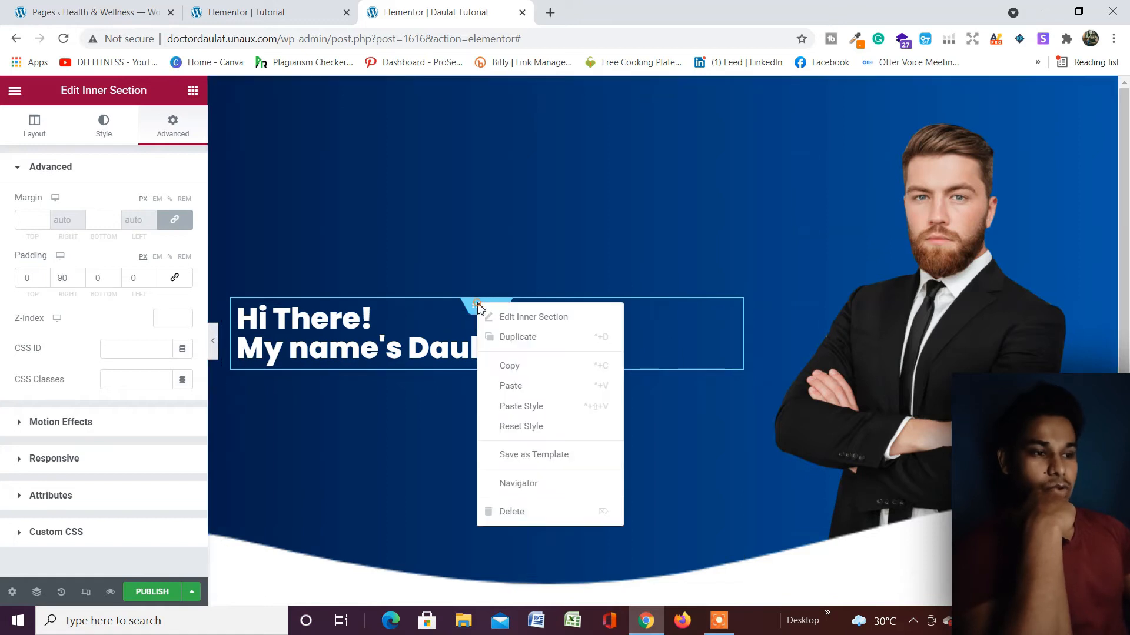
{"action": "left_click", "coordinate": [493, 334]}
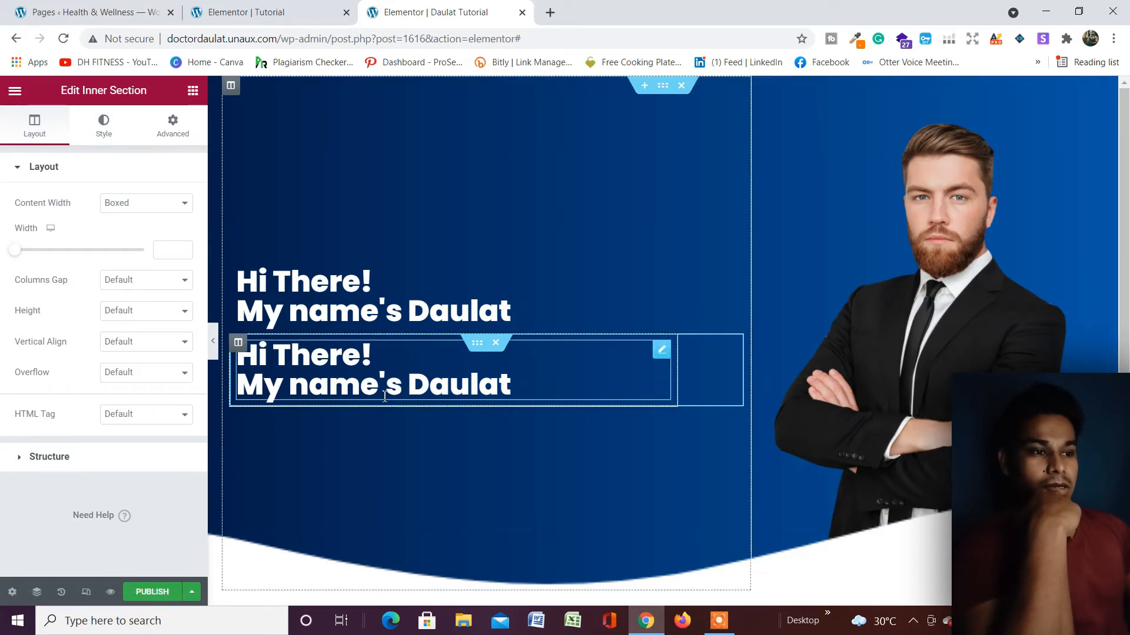
{"action": "left_click", "coordinate": [662, 351]}
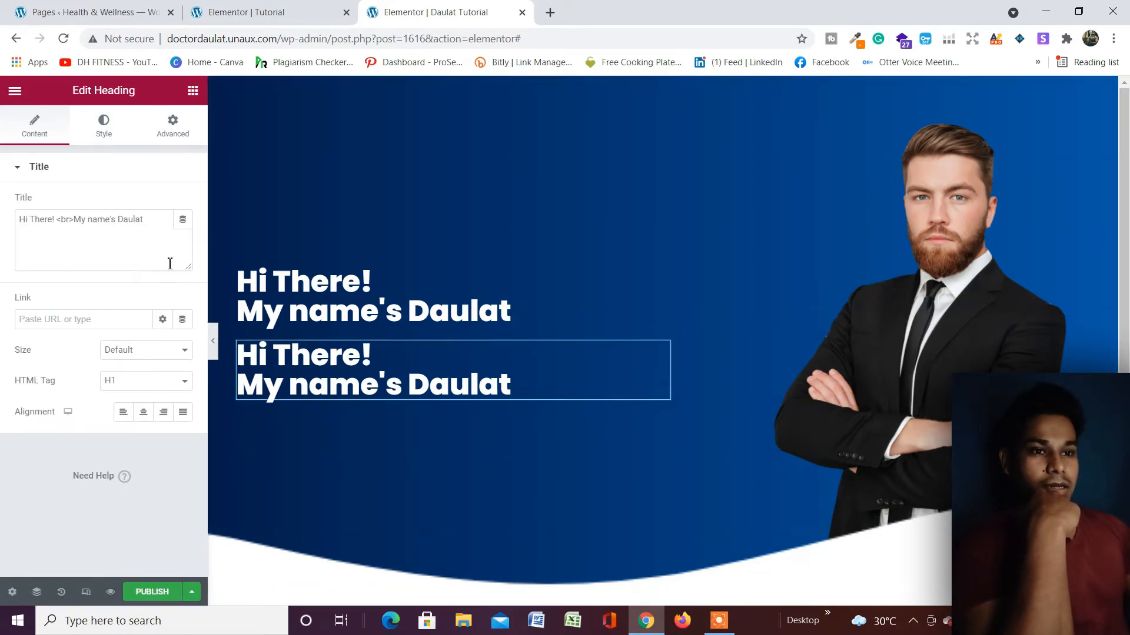
{"action": "triple_click", "coordinate": [112, 227]}
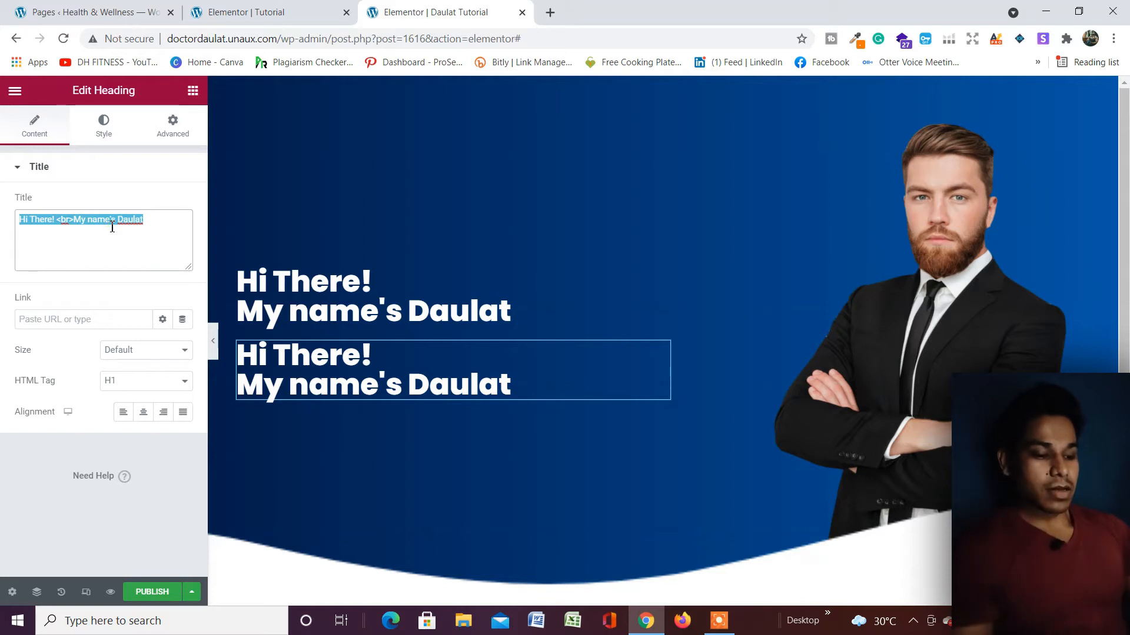
{"action": "key", "text": "BackSpace"}
{"action": "type", "text": "I am "}
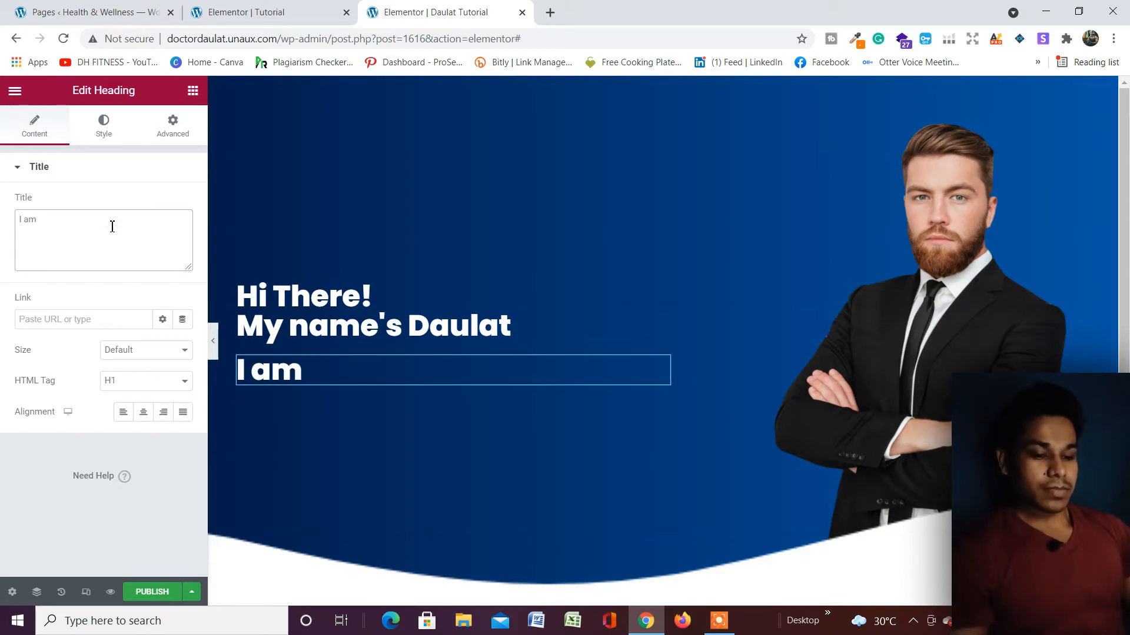
{"action": "type", "text": "a "}
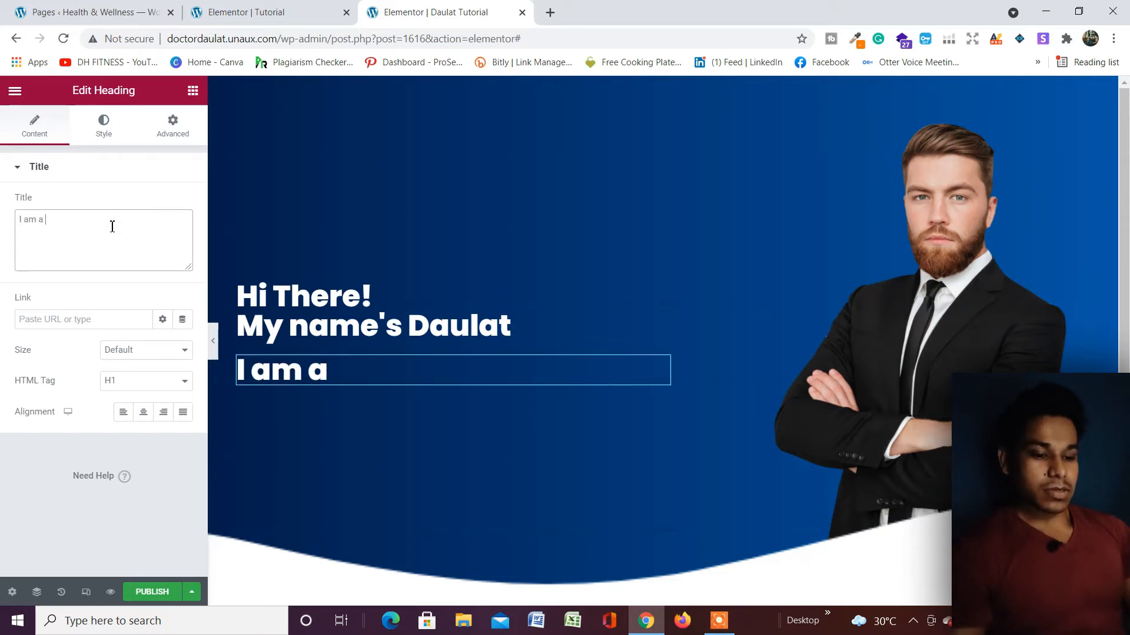
{"action": "type", "text": "Website "}
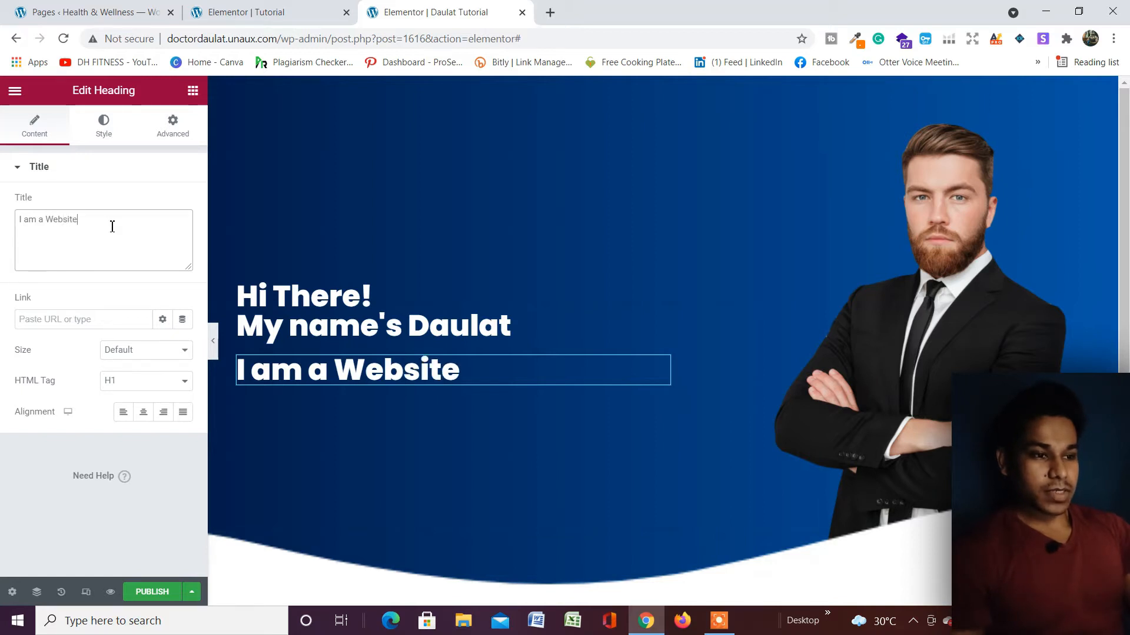
{"action": "type", "text": "Desi"}
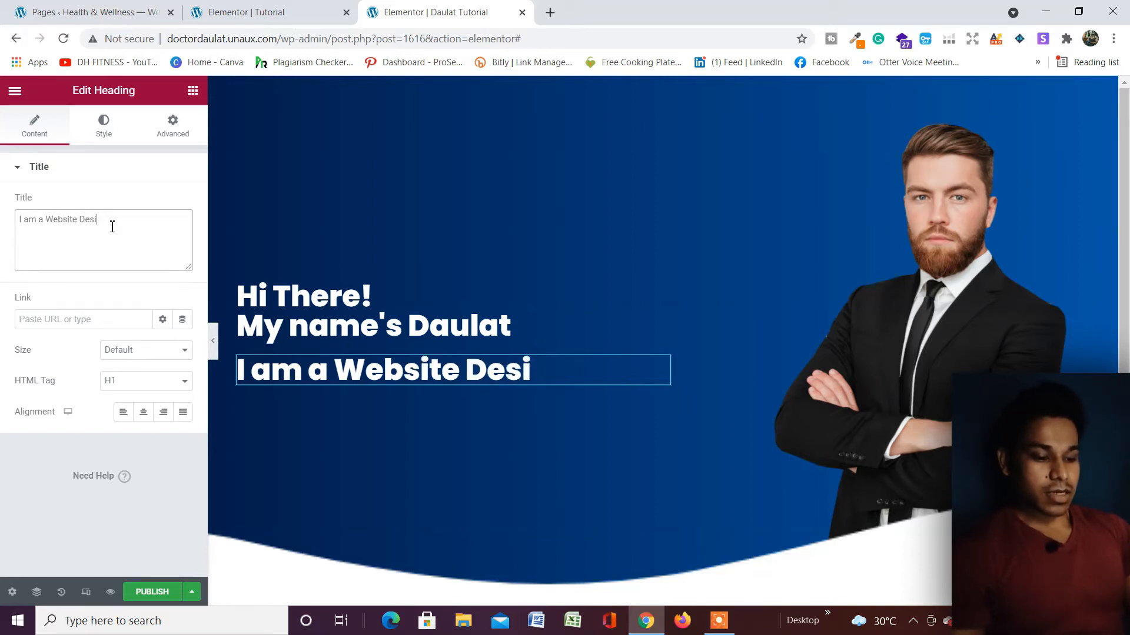
{"action": "type", "text": "gner"}
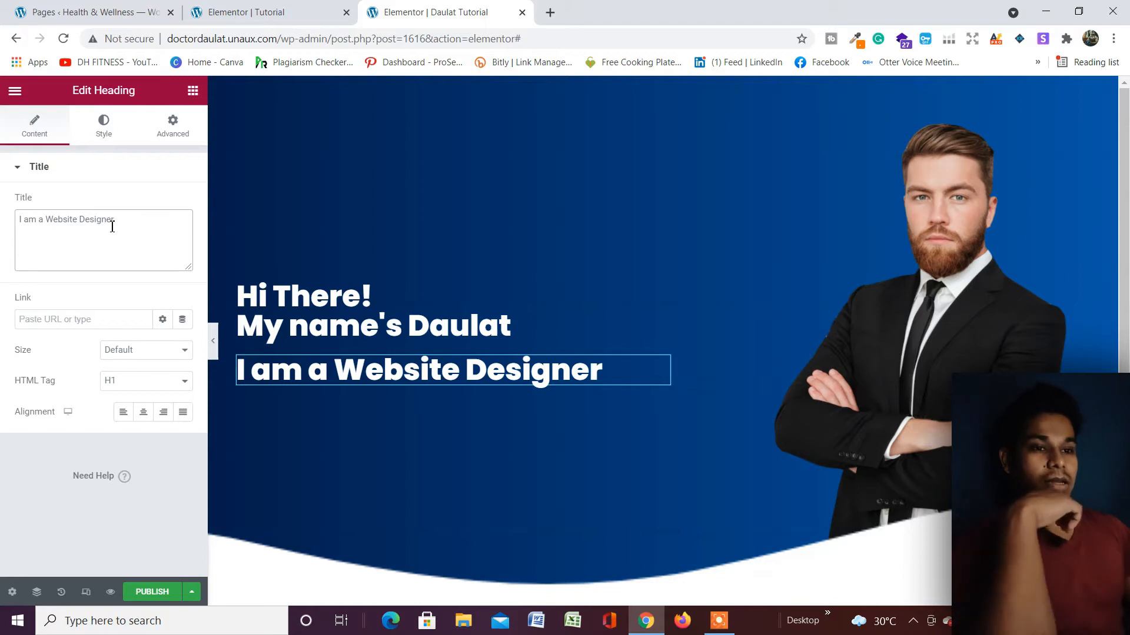
Set the "I am a Website Designer" heading's HTML tag to H2 and align it left
{"action": "left_click", "coordinate": [151, 383]}
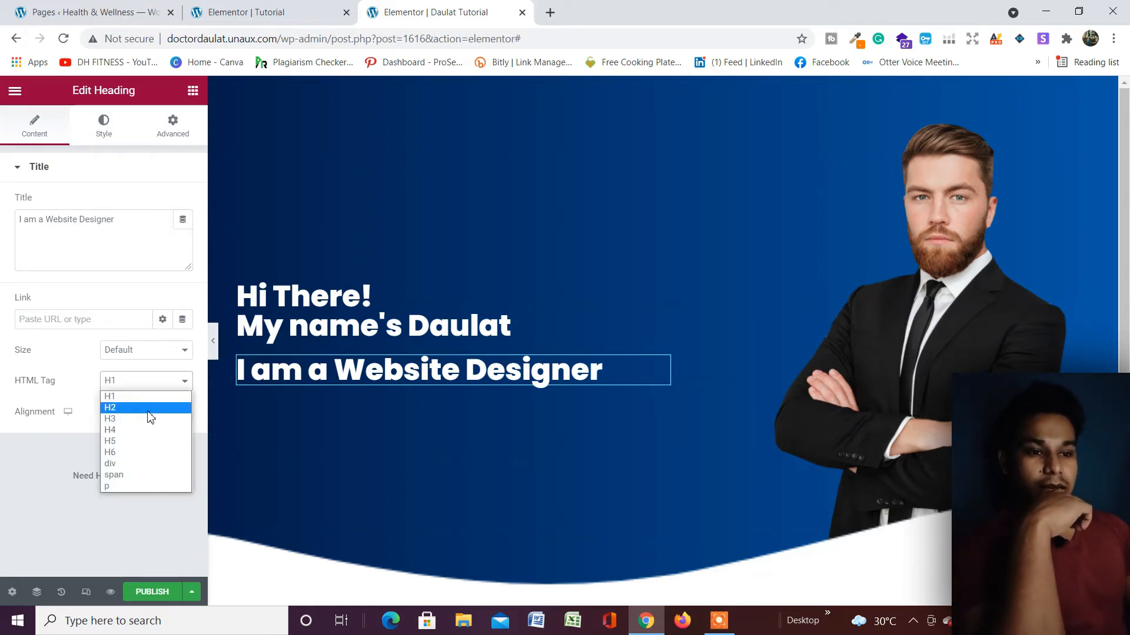
{"action": "left_click", "coordinate": [148, 406]}
{"action": "left_click", "coordinate": [150, 415]}
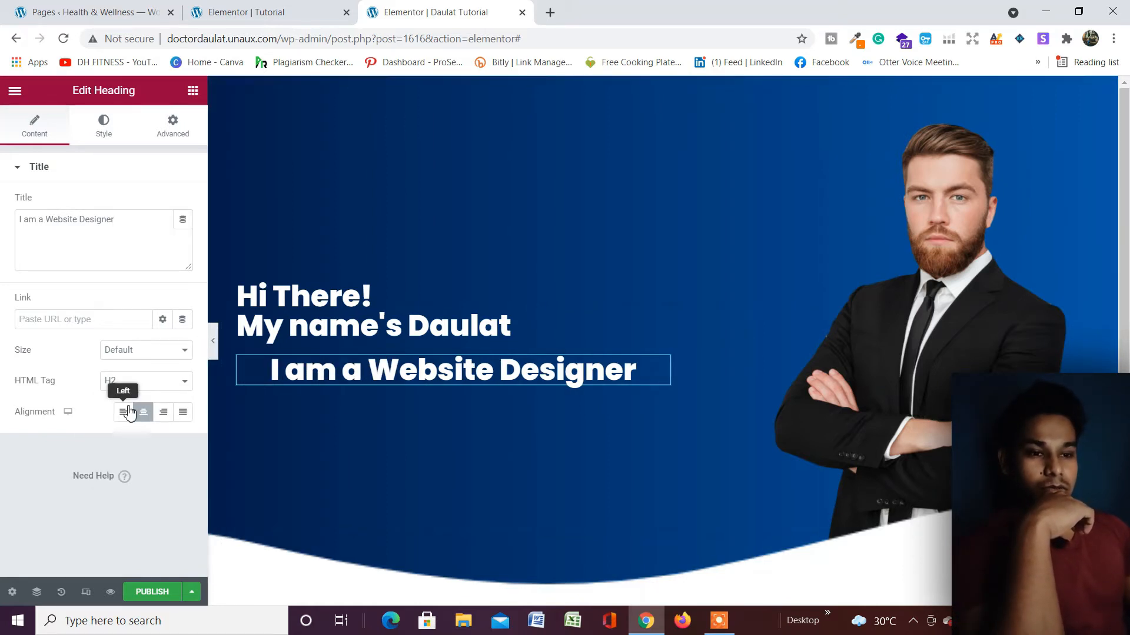
{"action": "left_click", "coordinate": [123, 412]}
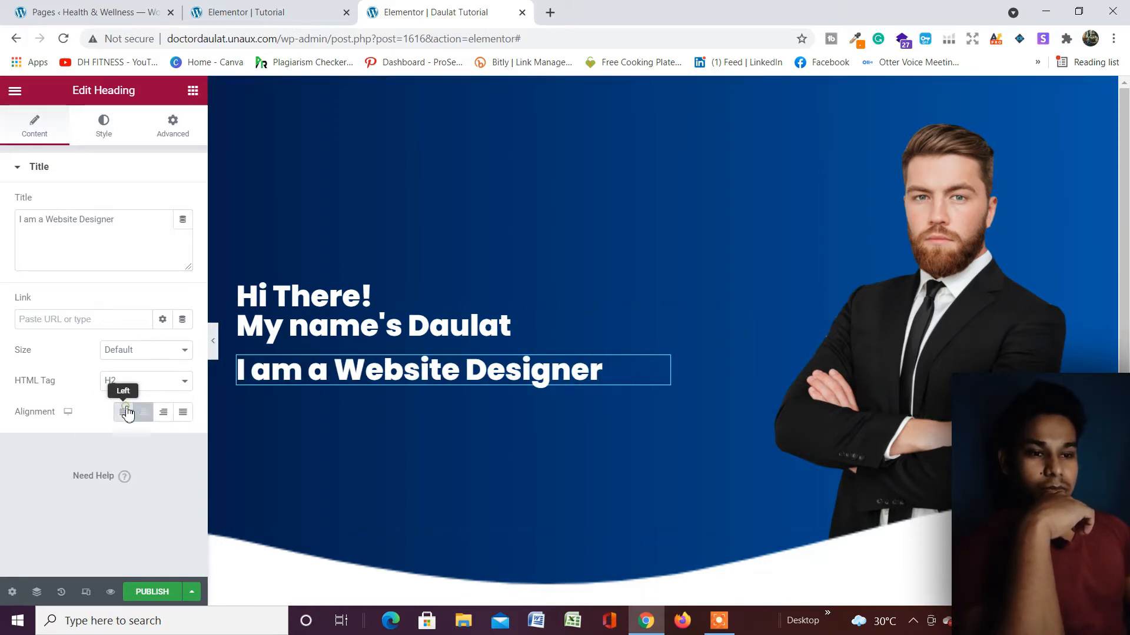
Set the "I am a Website Designer" heading's text color to the Accent Secondary global color
{"action": "left_click", "coordinate": [100, 133]}
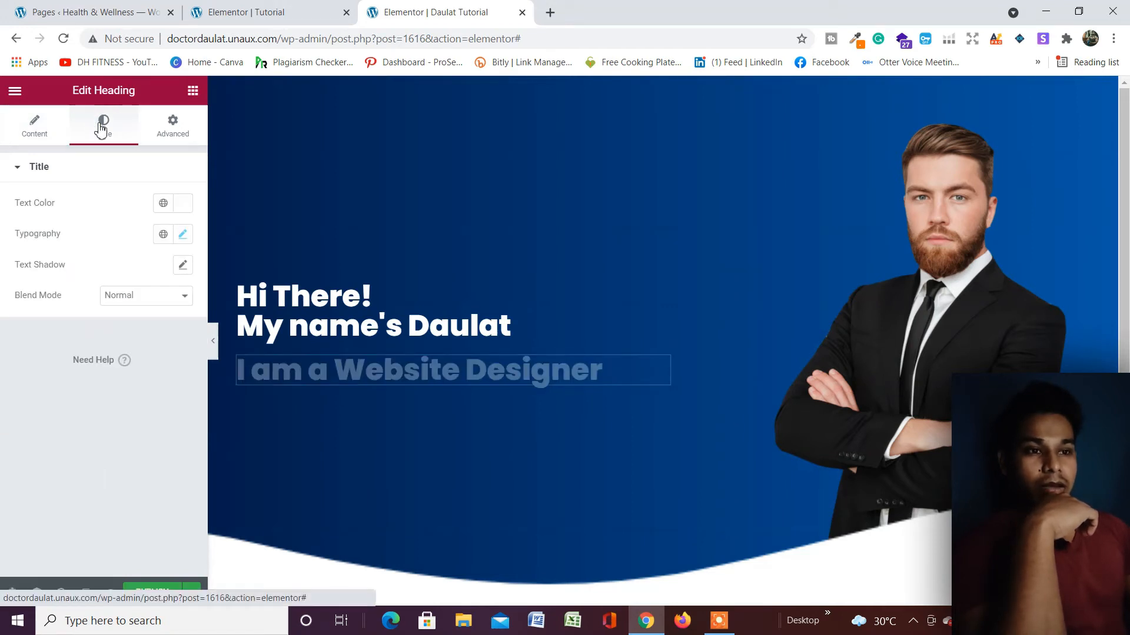
{"action": "left_click", "coordinate": [183, 215]}
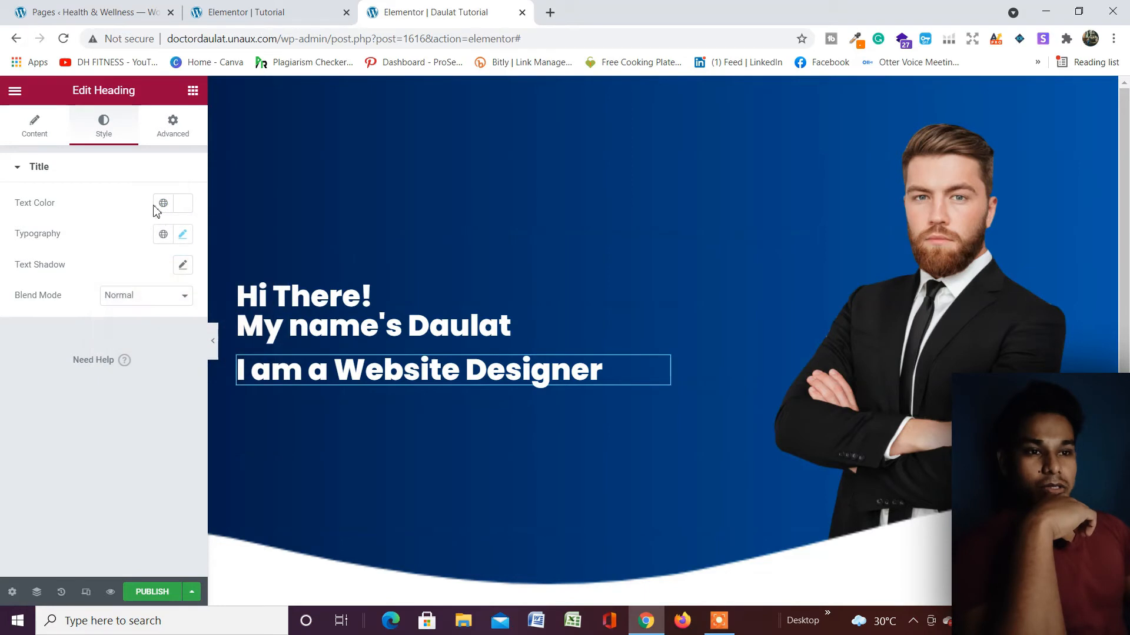
{"action": "left_click", "coordinate": [160, 205]}
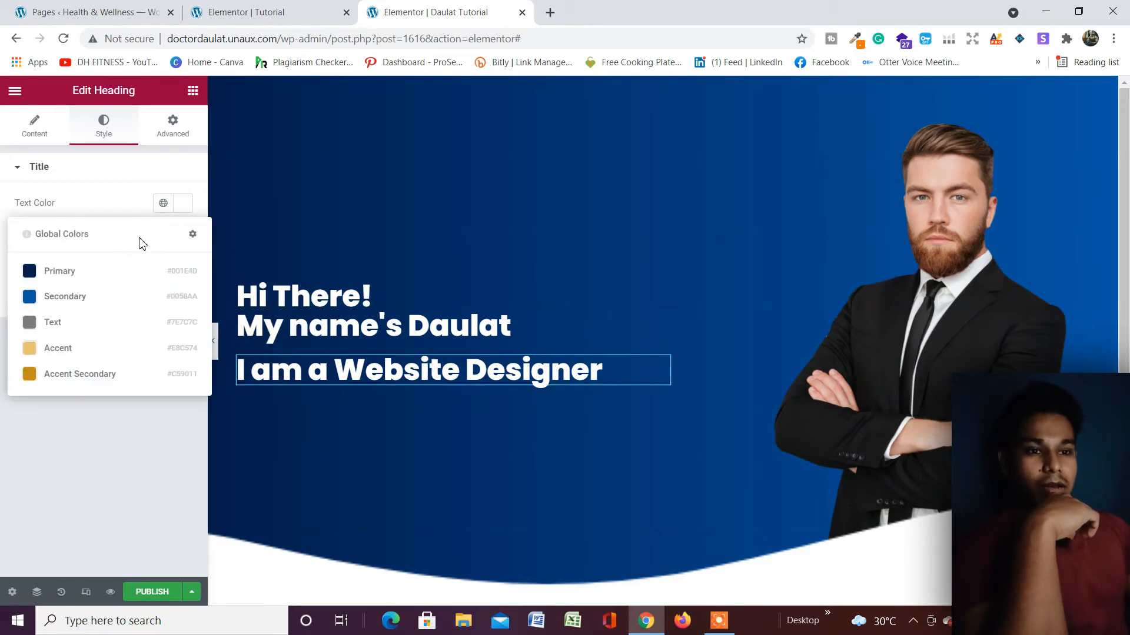
{"action": "left_click", "coordinate": [90, 354]}
{"action": "double_click", "coordinate": [698, 13]}
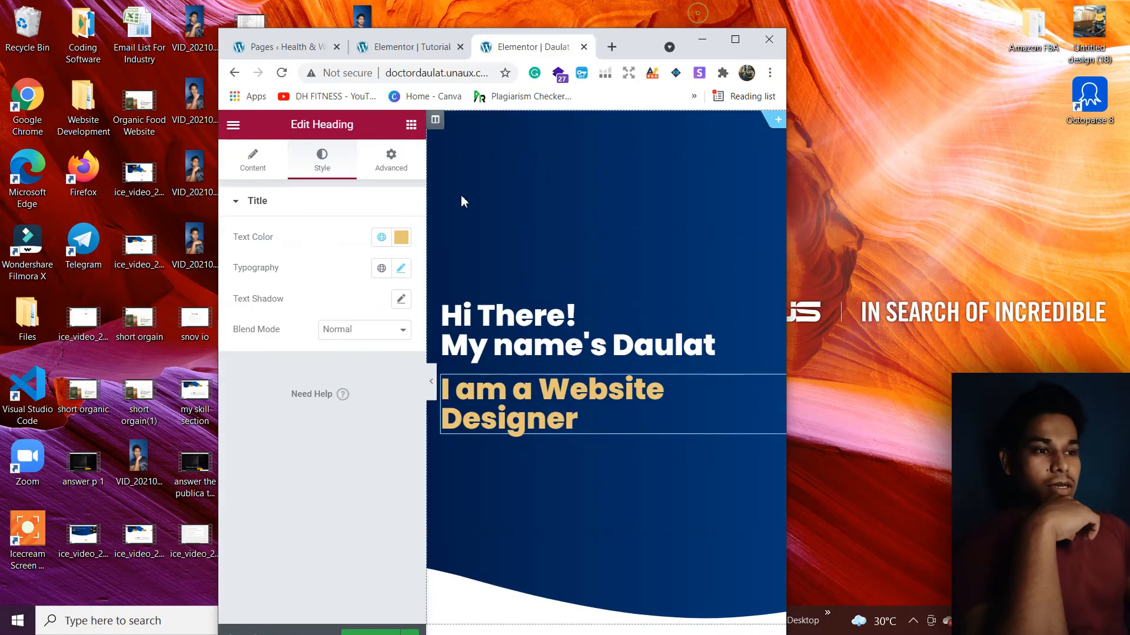
{"action": "left_click", "coordinate": [736, 41]}
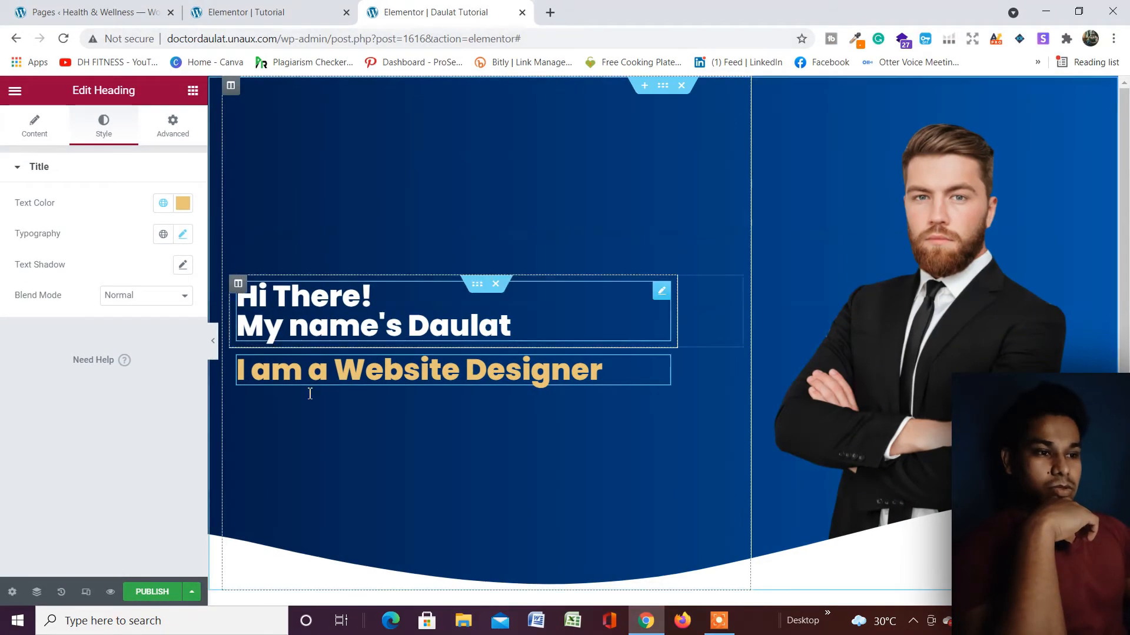
{"action": "left_click", "coordinate": [161, 205]}
{"action": "left_click", "coordinate": [94, 373]}
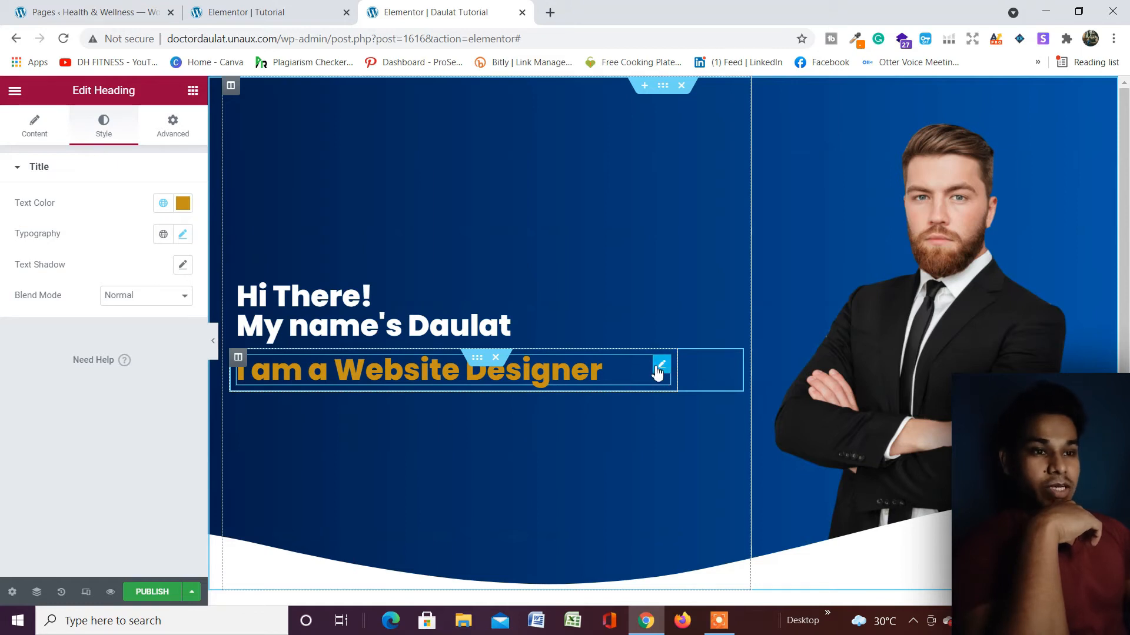
Reduce the "I am a Website Designer" heading's font size to 1.5 EM
{"action": "left_click", "coordinate": [184, 236]}
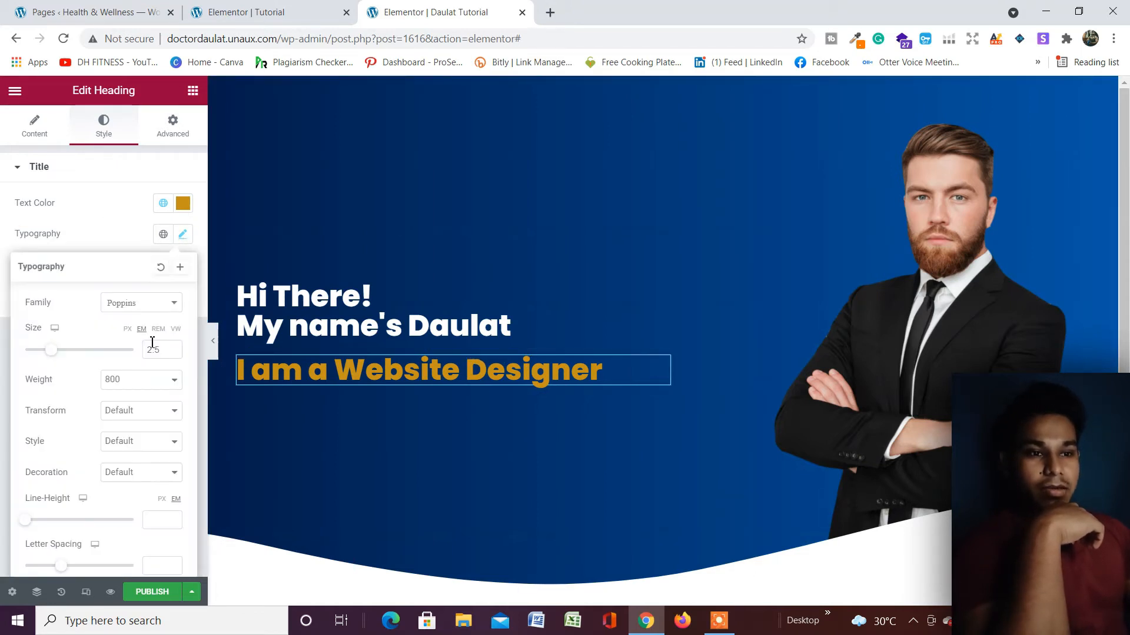
{"action": "left_click", "coordinate": [174, 353]}
{"action": "left_click", "coordinate": [174, 353]}
{"action": "left_click", "coordinate": [173, 353]}
{"action": "left_click", "coordinate": [174, 353]}
{"action": "left_click", "coordinate": [174, 353]}
{"action": "left_click", "coordinate": [174, 353]}
{"action": "left_click", "coordinate": [173, 353]}
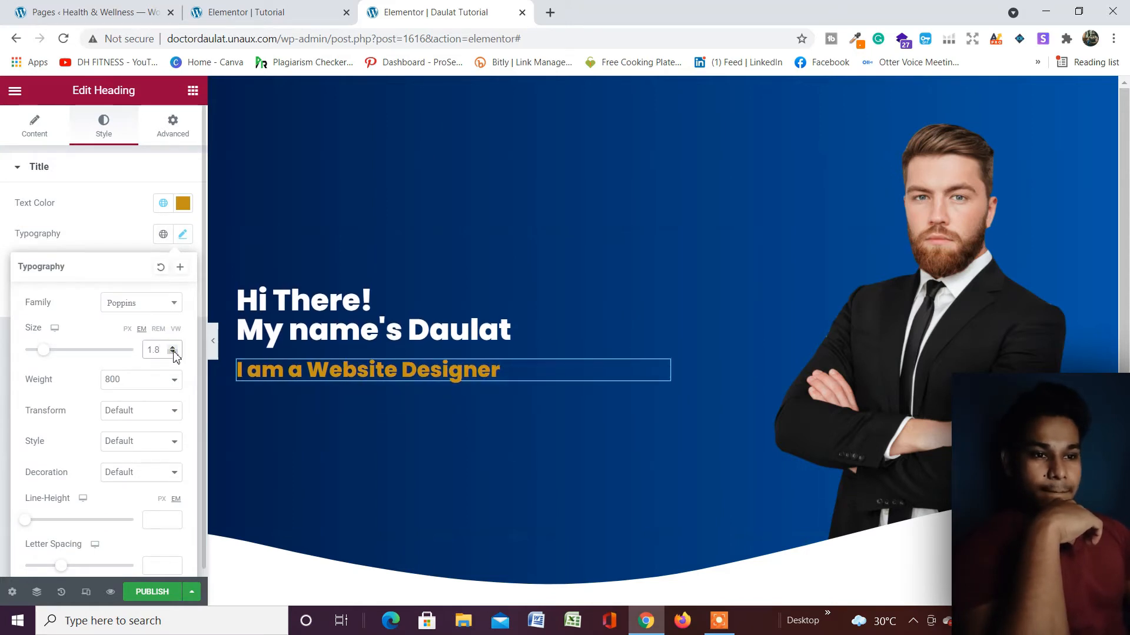
{"action": "left_click", "coordinate": [174, 353]}
{"action": "left_click", "coordinate": [174, 353]}
{"action": "left_click", "coordinate": [174, 353]}
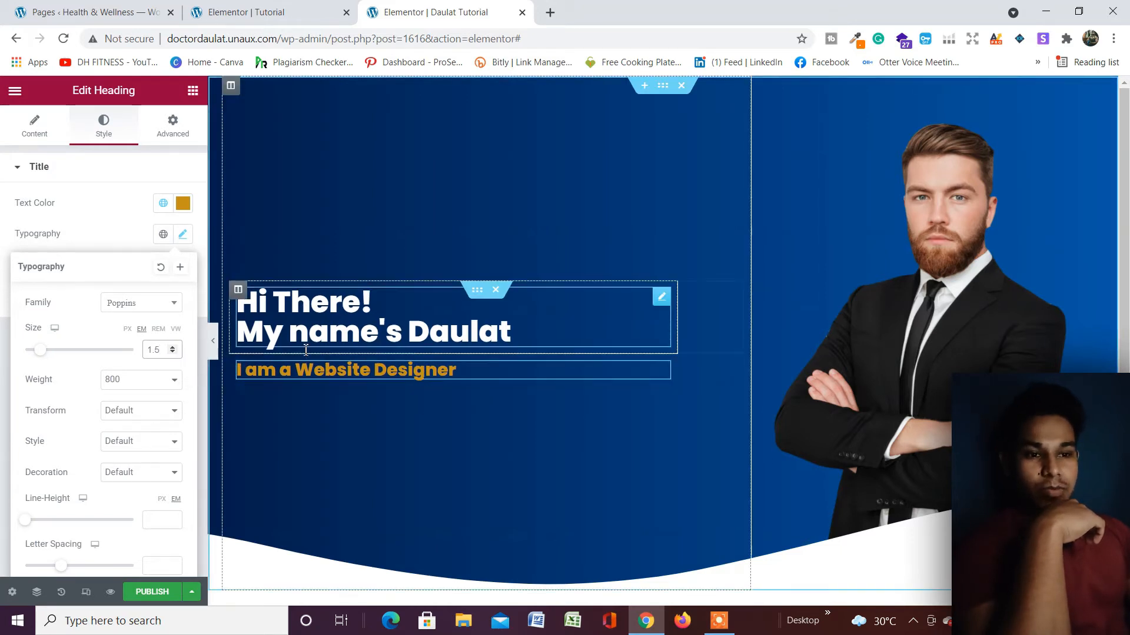
Try a font weight of 600 on the "I am a Website Designer" heading and set it back to 800
{"action": "scroll", "coordinate": [353, 330], "scroll_direction": "down", "scroll_amount": 2}
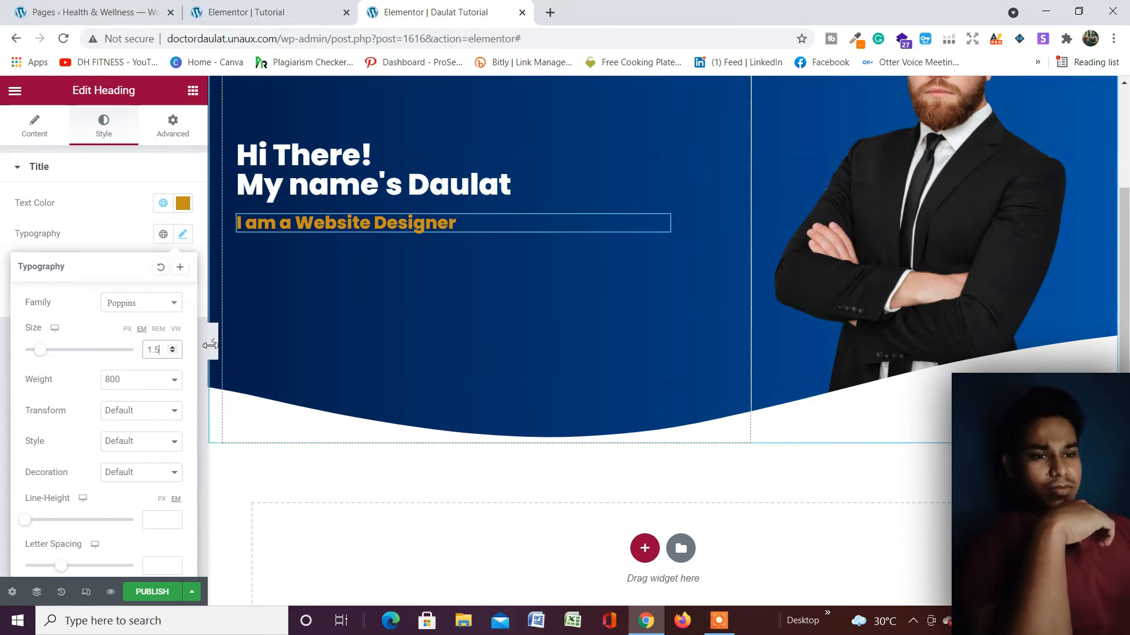
{"action": "left_click", "coordinate": [156, 385]}
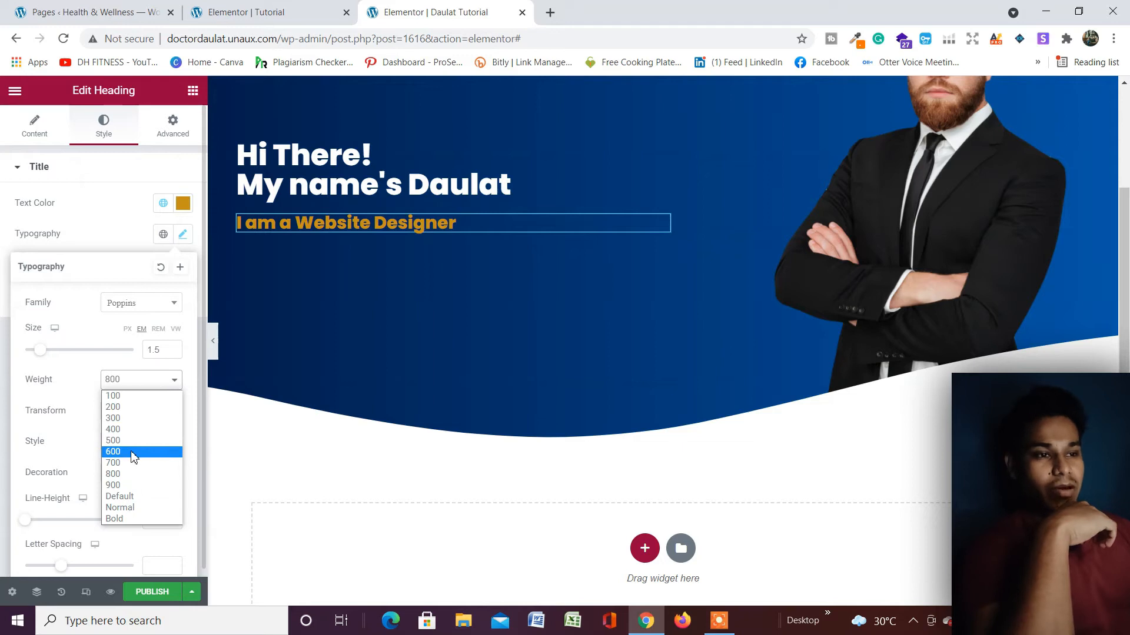
{"action": "left_click", "coordinate": [133, 455]}
{"action": "left_click", "coordinate": [159, 385]}
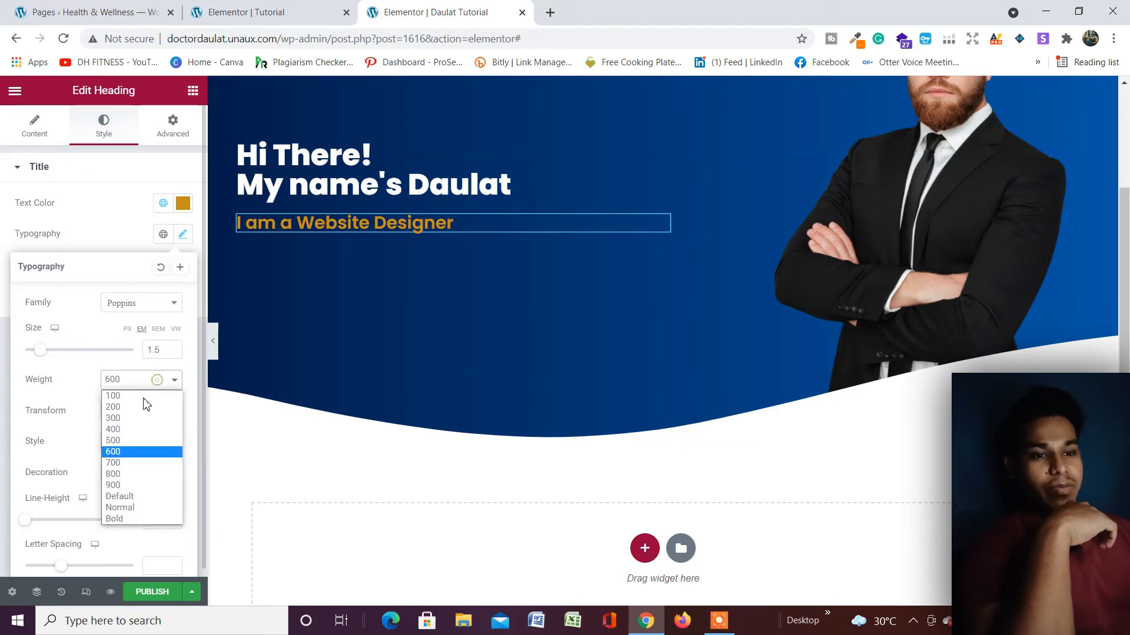
{"action": "left_click", "coordinate": [126, 474]}
{"action": "scroll", "coordinate": [386, 259], "scroll_direction": "up", "scroll_amount": 3}
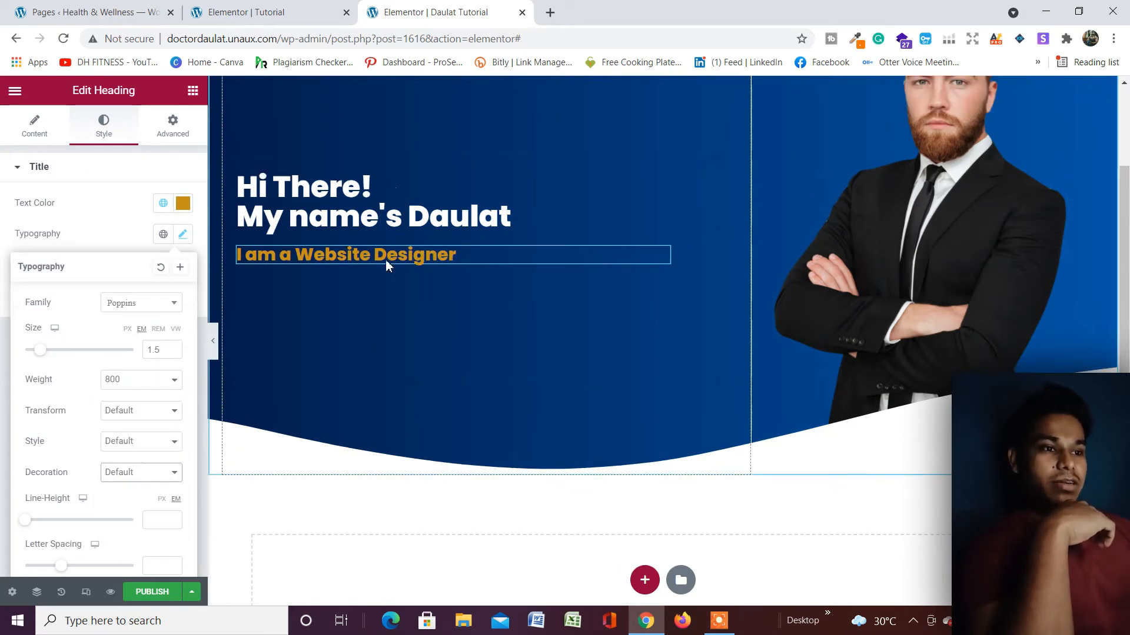
{"action": "scroll", "coordinate": [461, 267], "scroll_direction": "down", "scroll_amount": 1}
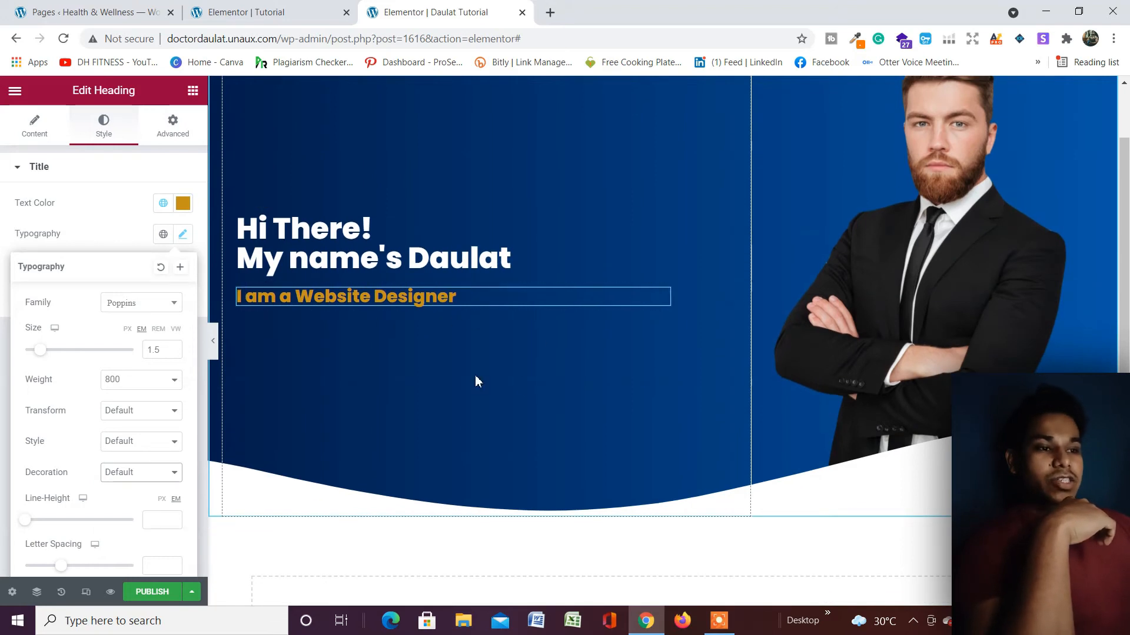
Add a Text Editor widget directly below the "I am a Website Designer" heading
{"action": "left_click", "coordinate": [193, 94]}
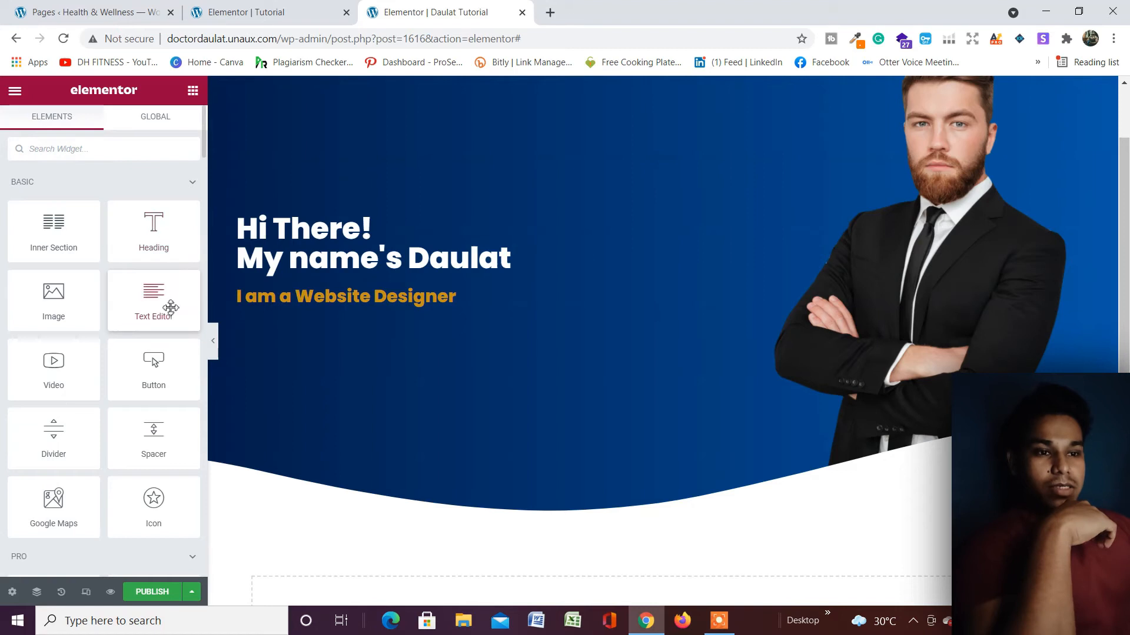
{"action": "left_click_drag", "start_coordinate": [155, 301], "coordinate": [339, 307]}
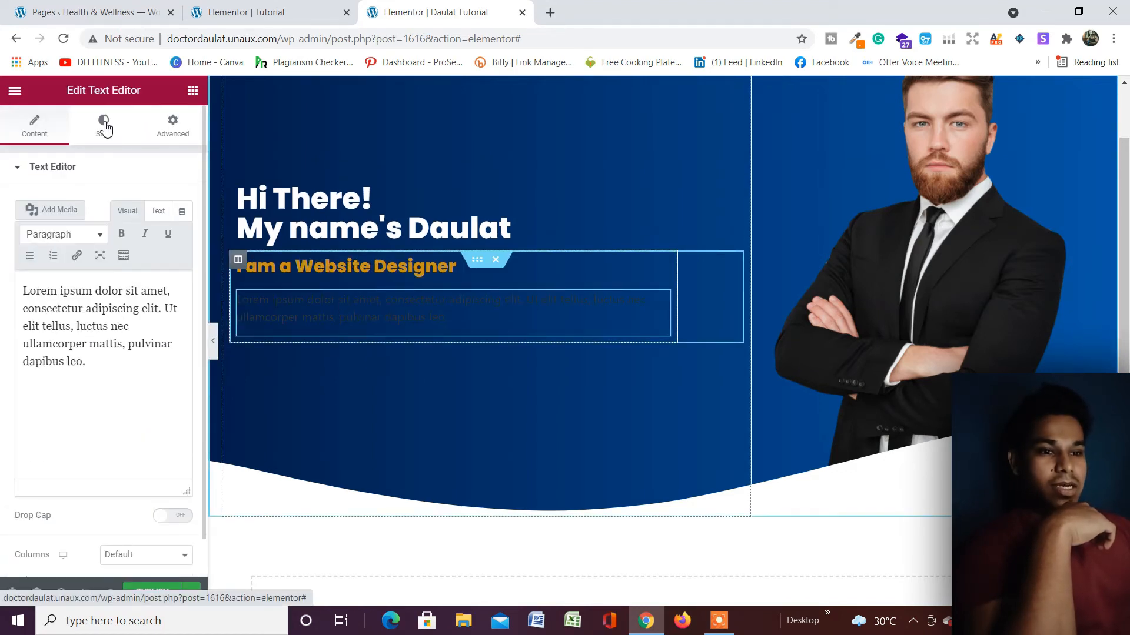
Lengthen the introductory text by repeating its closing sentence, "Ut elit tellus, luctus nec ullamcorper mattis, pulvinar dapibus leo."
{"action": "left_click_drag", "start_coordinate": [164, 308], "coordinate": [171, 363]}
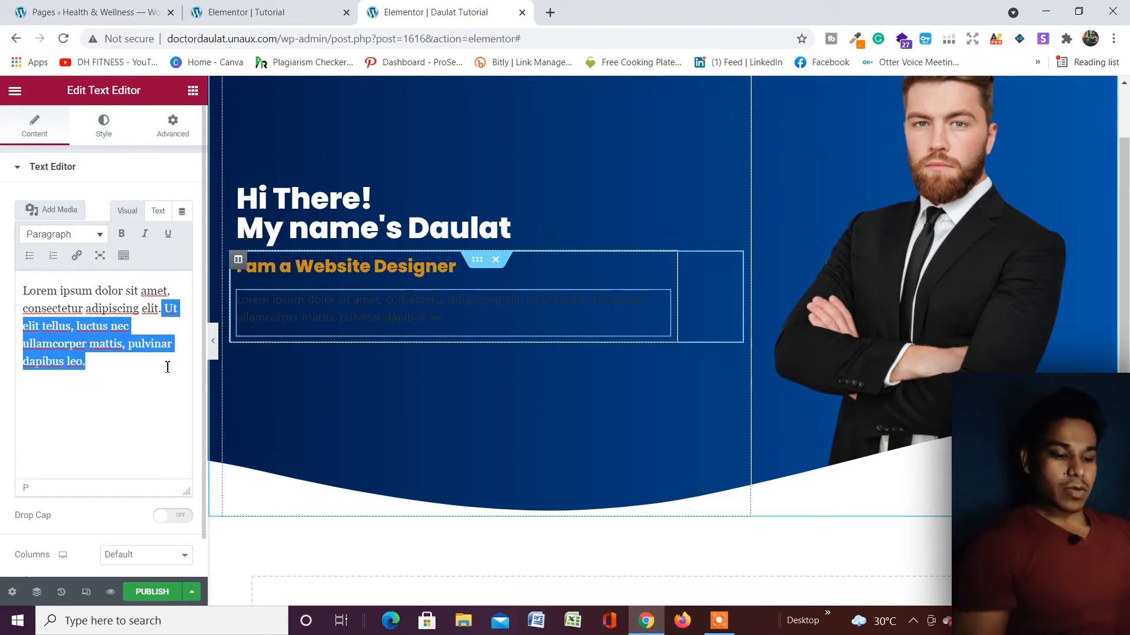
{"action": "key", "text": "ctrl+c"}
{"action": "left_click", "coordinate": [168, 366]}
{"action": "key", "text": "BackSpace"}
{"action": "key", "text": "ctrl+v"}
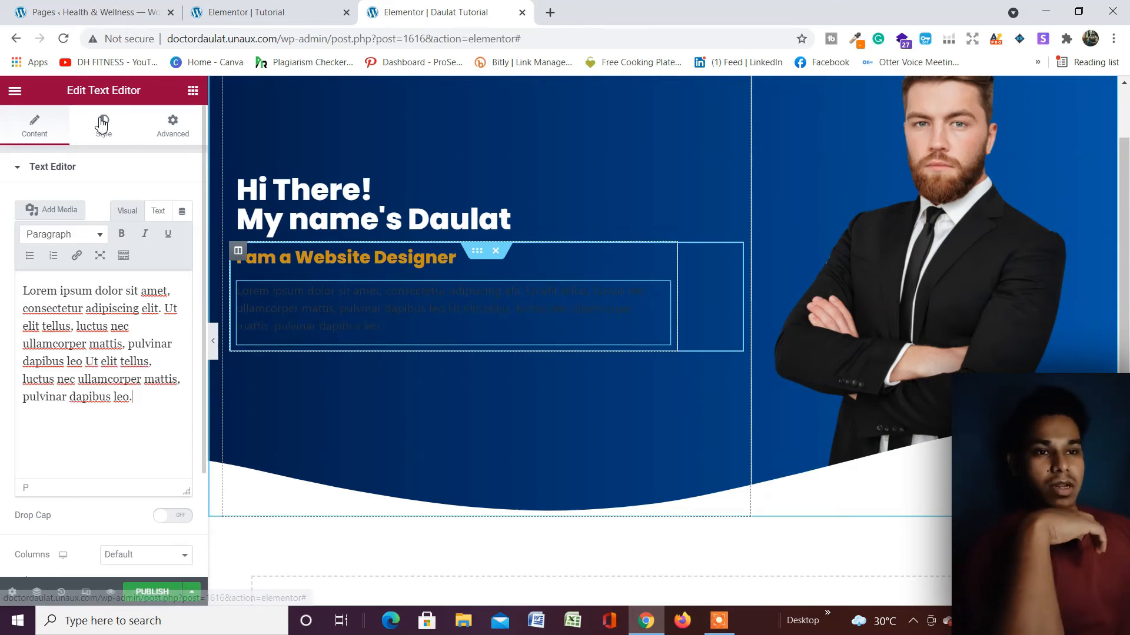
Set the introductory text's color to white
{"action": "left_click", "coordinate": [104, 124]}
{"action": "left_click", "coordinate": [183, 239]}
{"action": "left_click", "coordinate": [188, 237]}
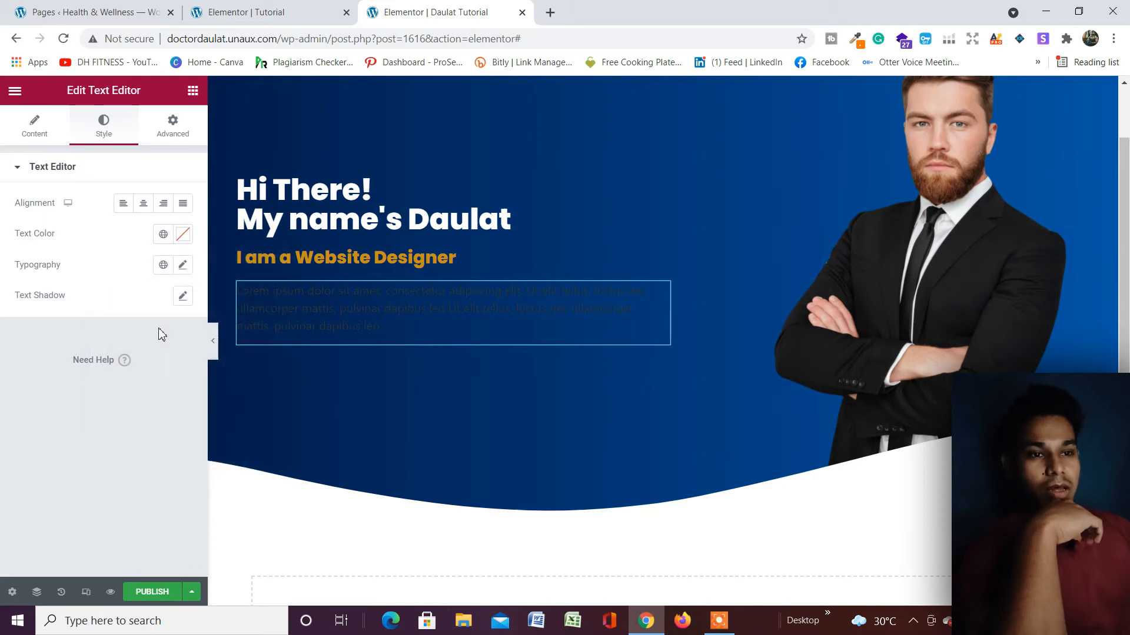
{"action": "left_click", "coordinate": [189, 237]}
{"action": "left_click", "coordinate": [106, 295]}
{"action": "left_click_drag", "start_coordinate": [94, 280], "coordinate": [101, 260]}
{"action": "left_click", "coordinate": [108, 294]}
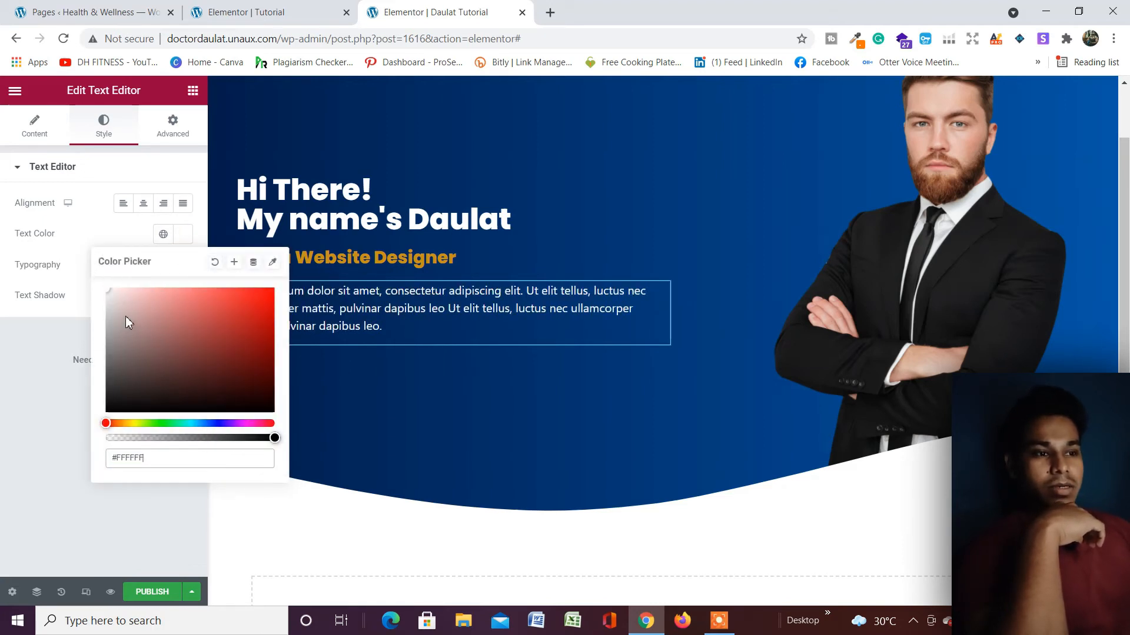
{"action": "left_click", "coordinate": [36, 409]}
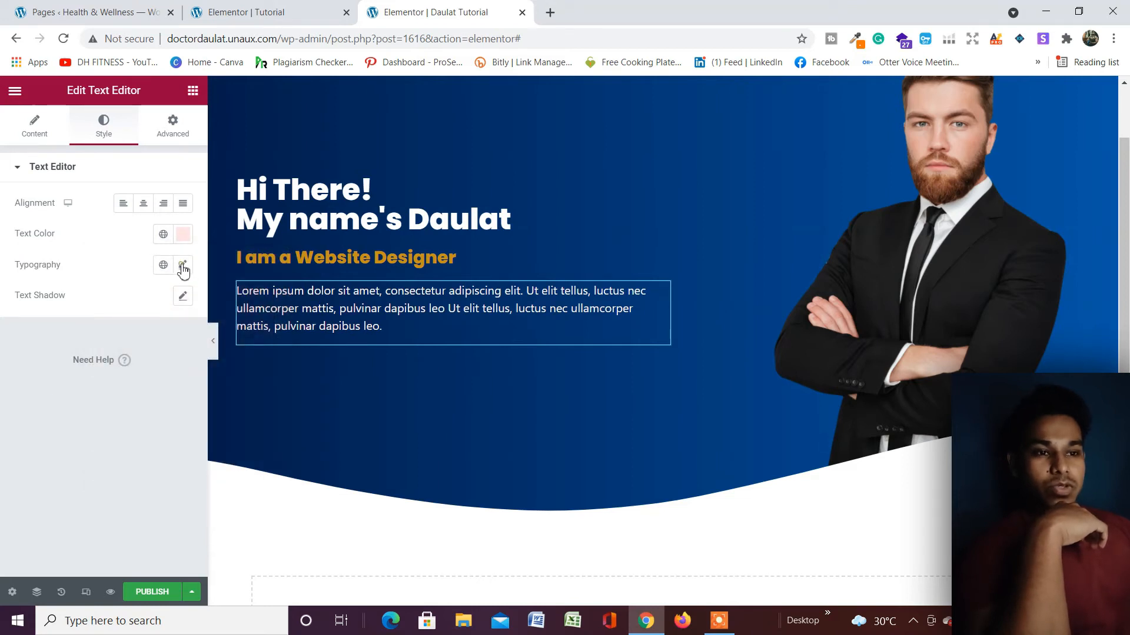
Set the introductory text's font family to Roboto
{"action": "left_click", "coordinate": [183, 268]}
{"action": "left_click", "coordinate": [144, 337]}
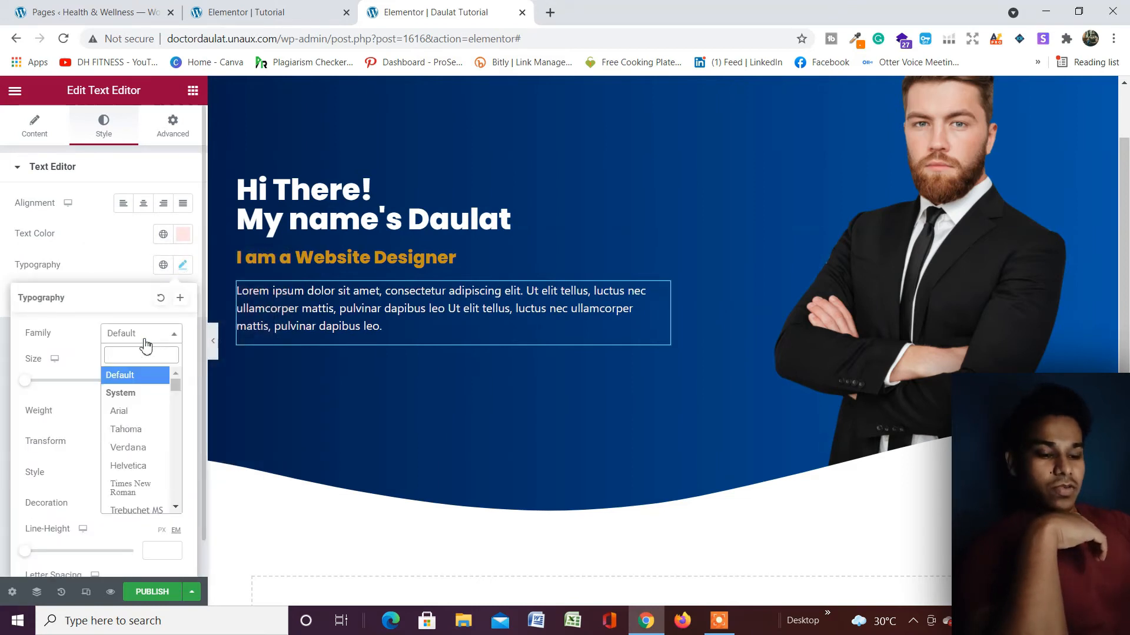
{"action": "type", "text": "rob"}
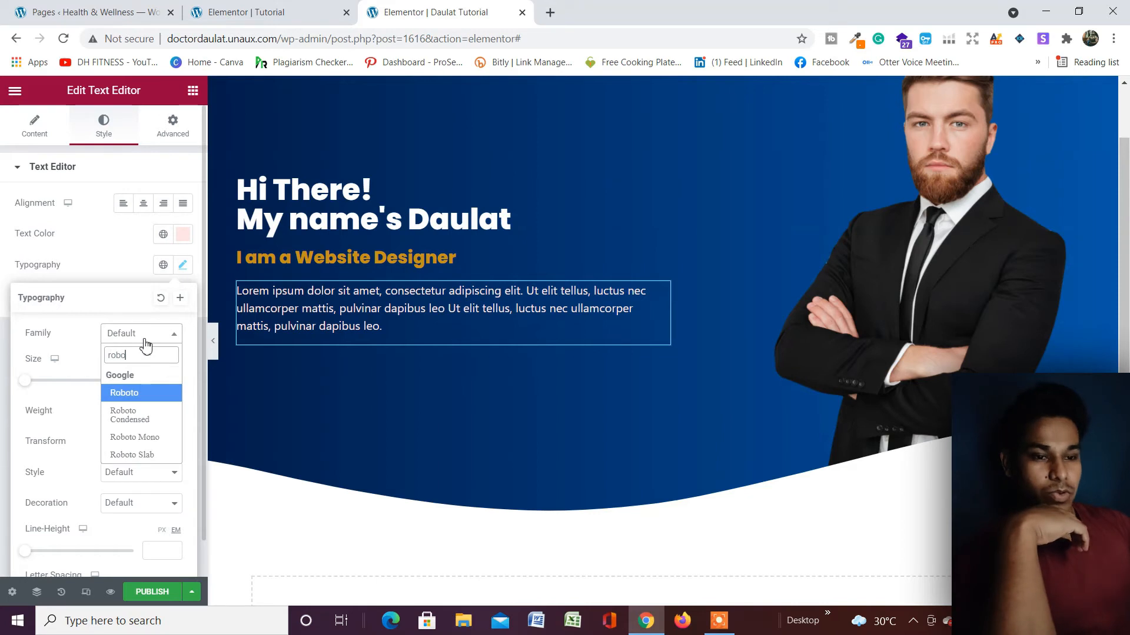
{"action": "type", "text": "o"}
{"action": "key", "text": "Return"}
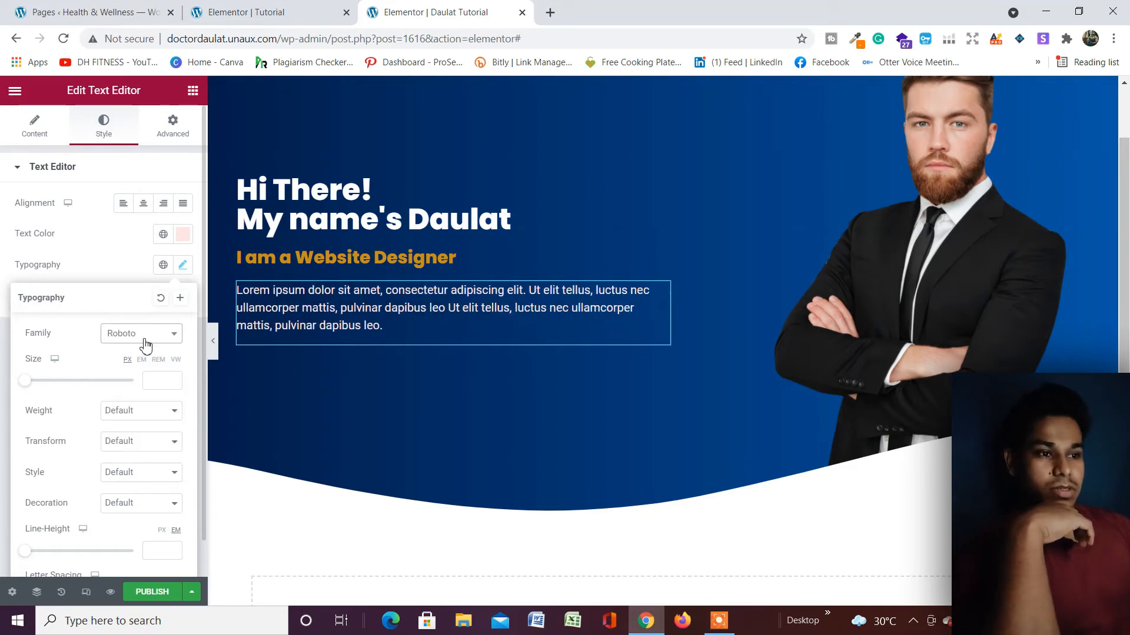
Set the introductory text's font size to 14 px and its weight to 500
{"action": "left_click", "coordinate": [152, 384]}
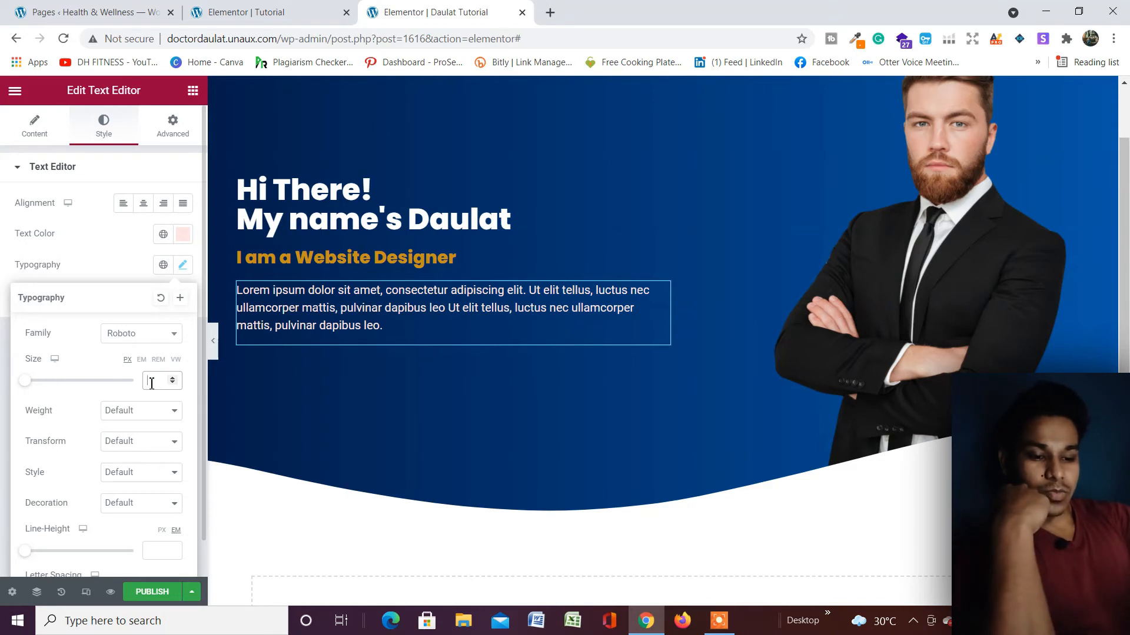
{"action": "type", "text": "14"}
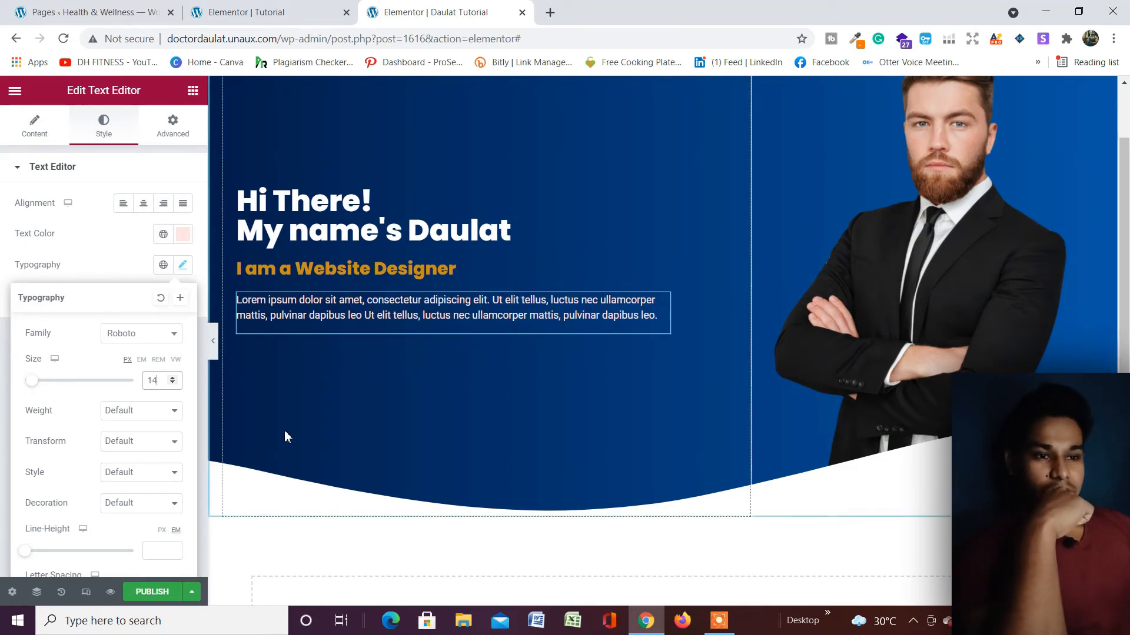
{"action": "left_click", "coordinate": [152, 418]}
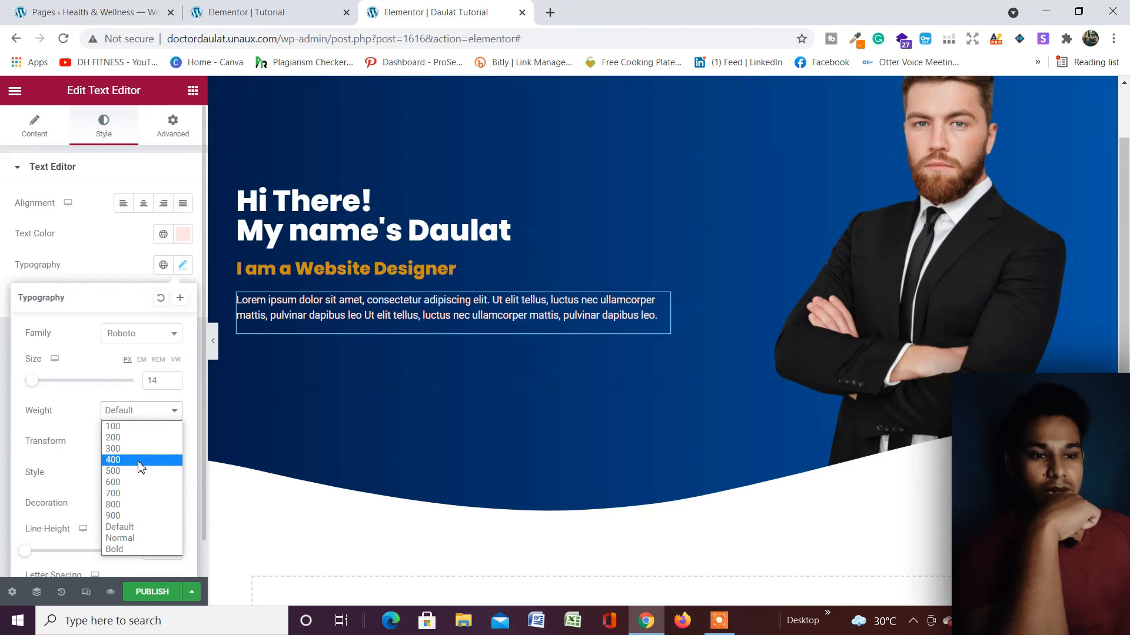
{"action": "left_click", "coordinate": [143, 474]}
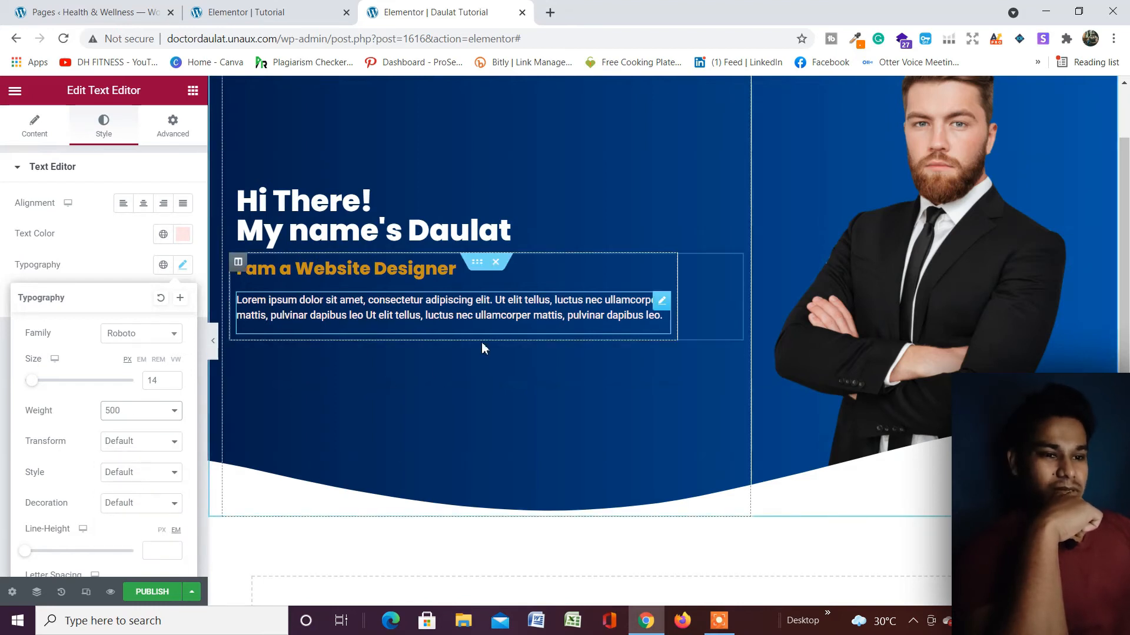
Delete the closing words "pulvinar dapibus leo." from the end of the introductory text
{"action": "left_click", "coordinate": [34, 125]}
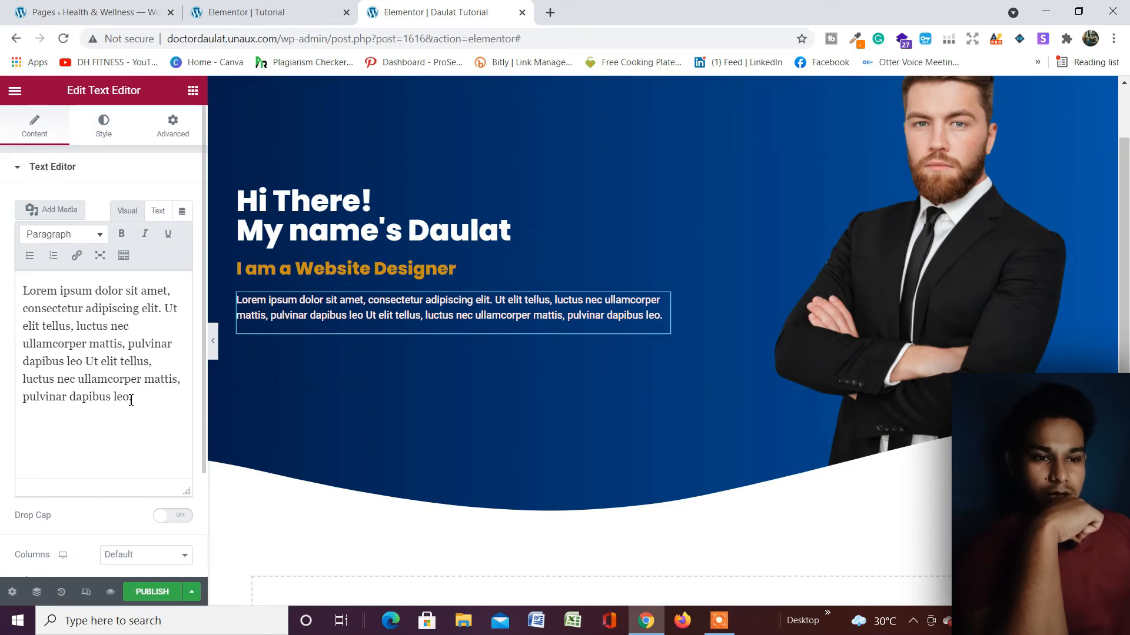
{"action": "left_click_drag", "start_coordinate": [134, 400], "coordinate": [55, 392]}
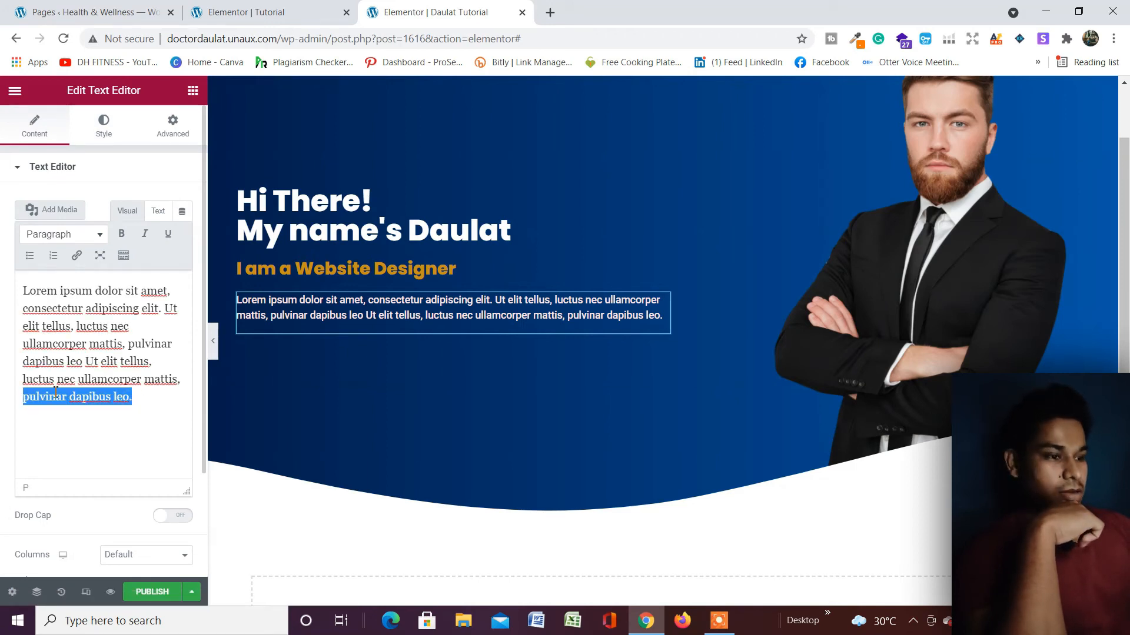
{"action": "key", "text": "BackSpace"}
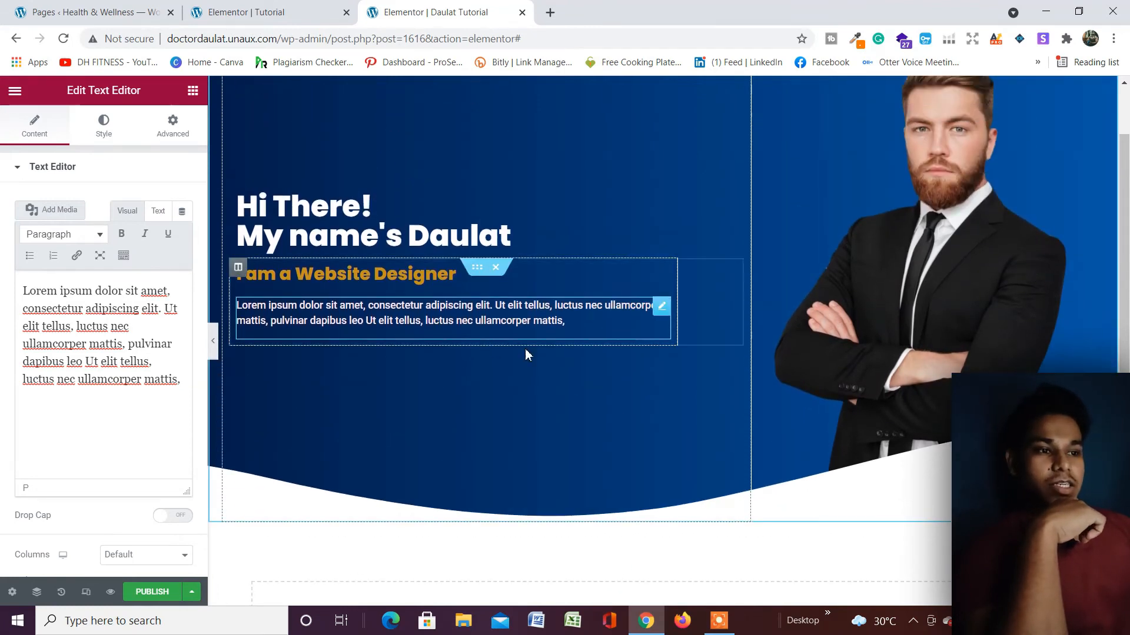
Add a two-column inner section below the introductory text and set its first column's width to 30%
{"action": "left_click", "coordinate": [192, 90]}
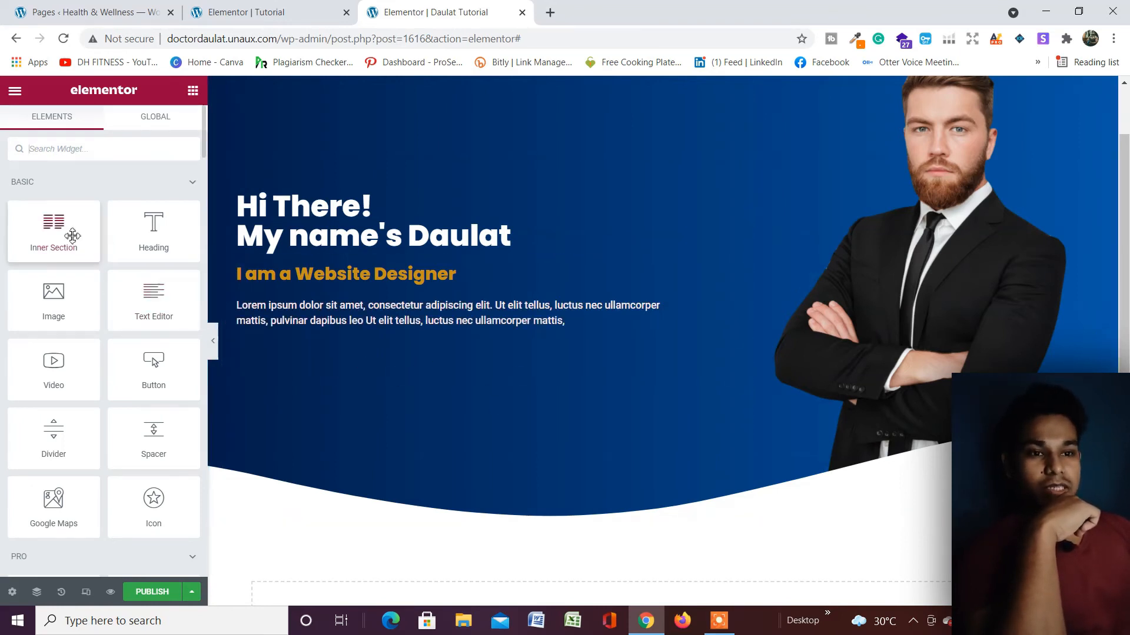
{"action": "left_click_drag", "start_coordinate": [60, 235], "coordinate": [351, 391]}
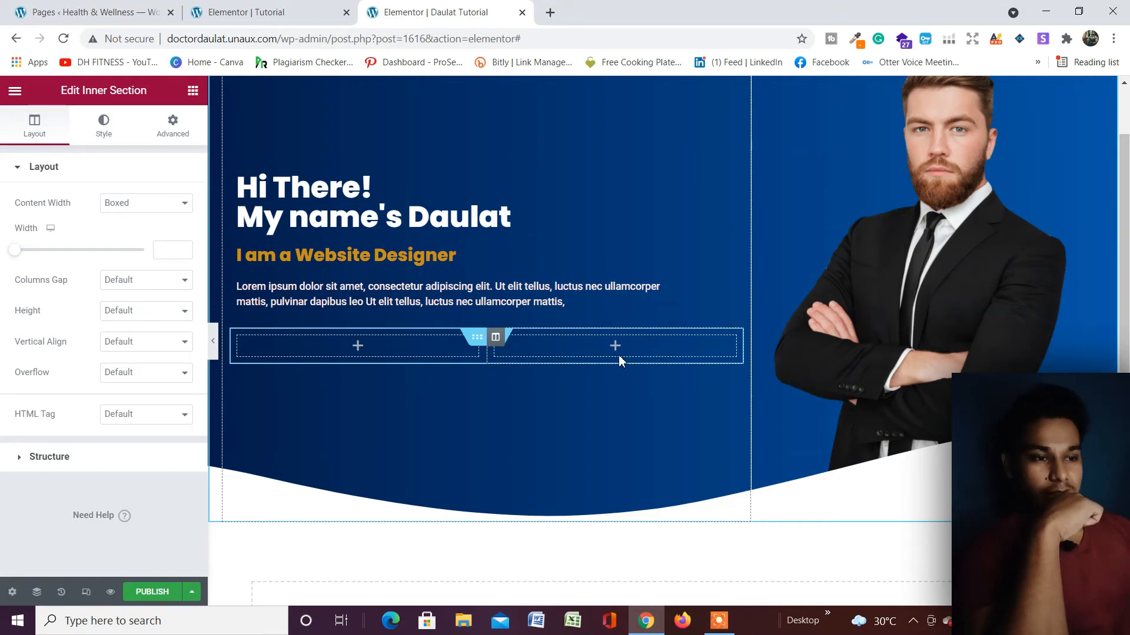
{"action": "left_click", "coordinate": [245, 339]}
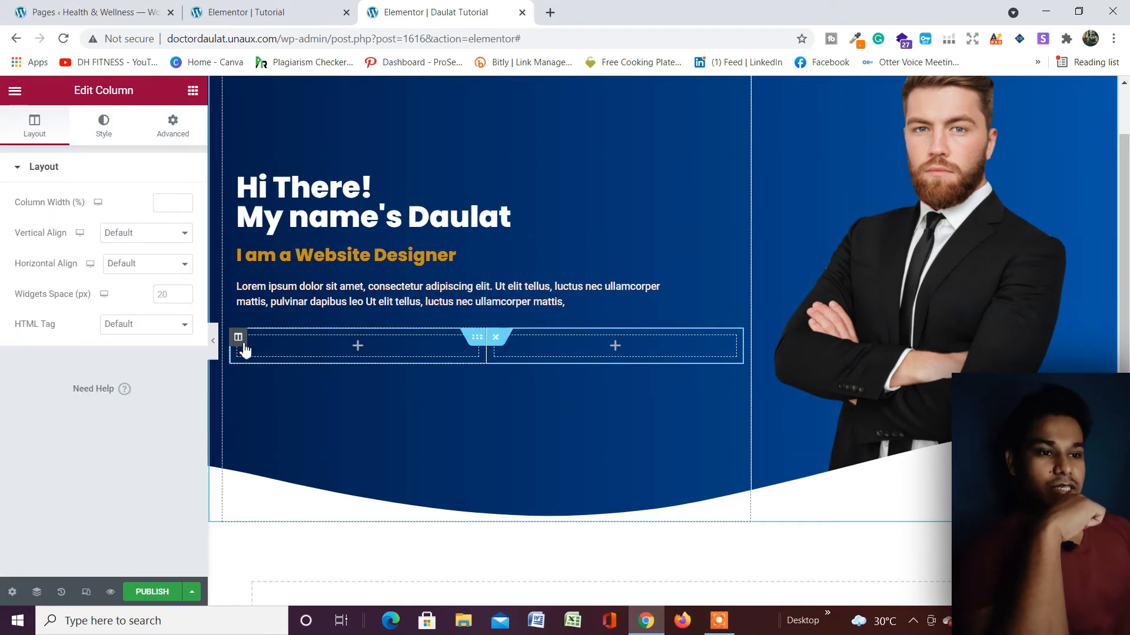
{"action": "left_click", "coordinate": [167, 211]}
{"action": "type", "text": "30"}
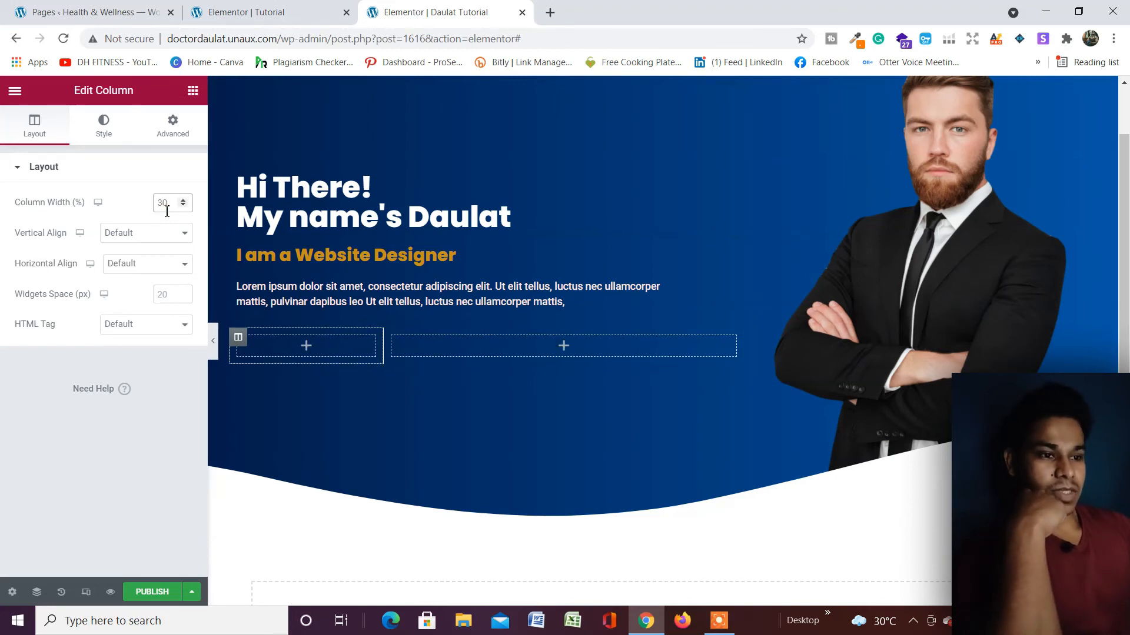
Add a Button widget to the inner section's 30% column and label it "Contact Me"
{"action": "left_click", "coordinate": [193, 93]}
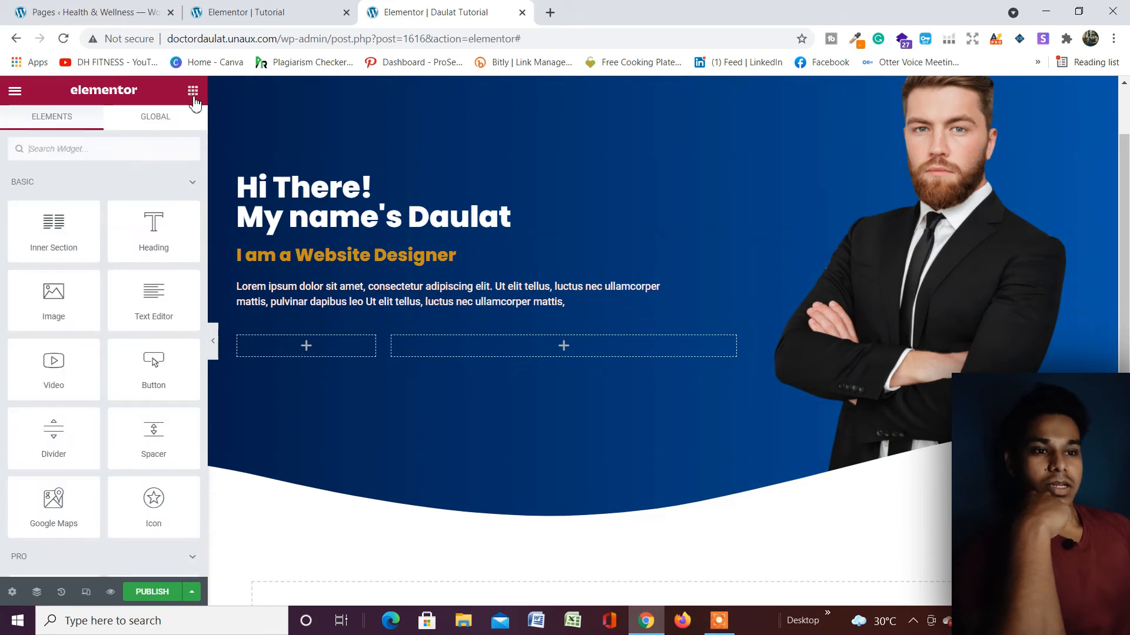
{"action": "left_click_drag", "start_coordinate": [135, 387], "coordinate": [276, 355]}
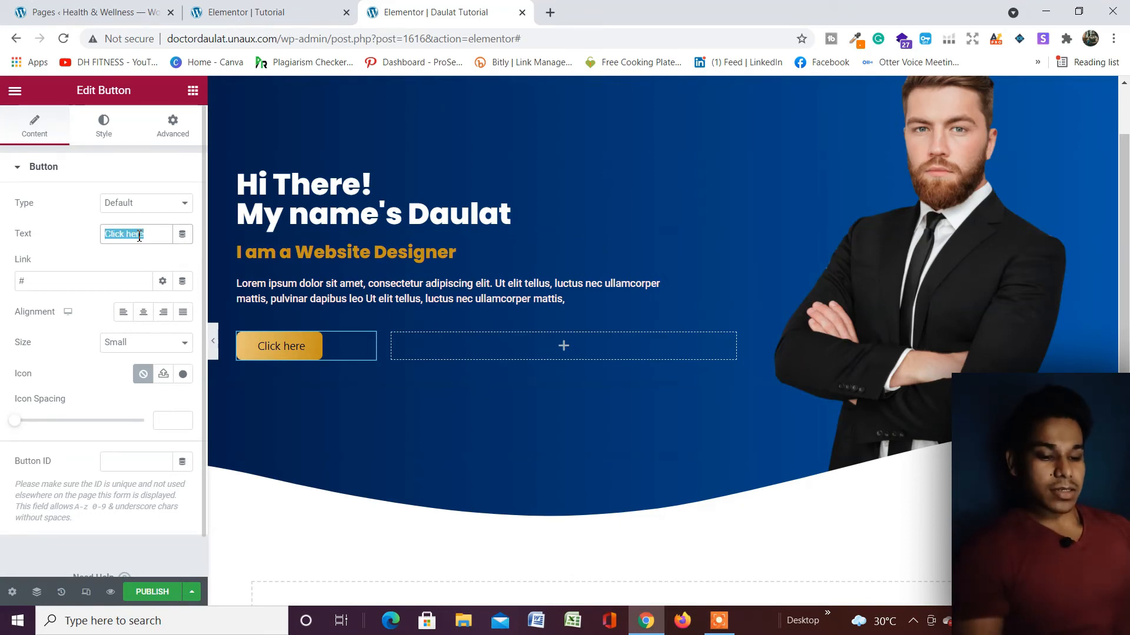
{"action": "type", "text": "Contact Me"}
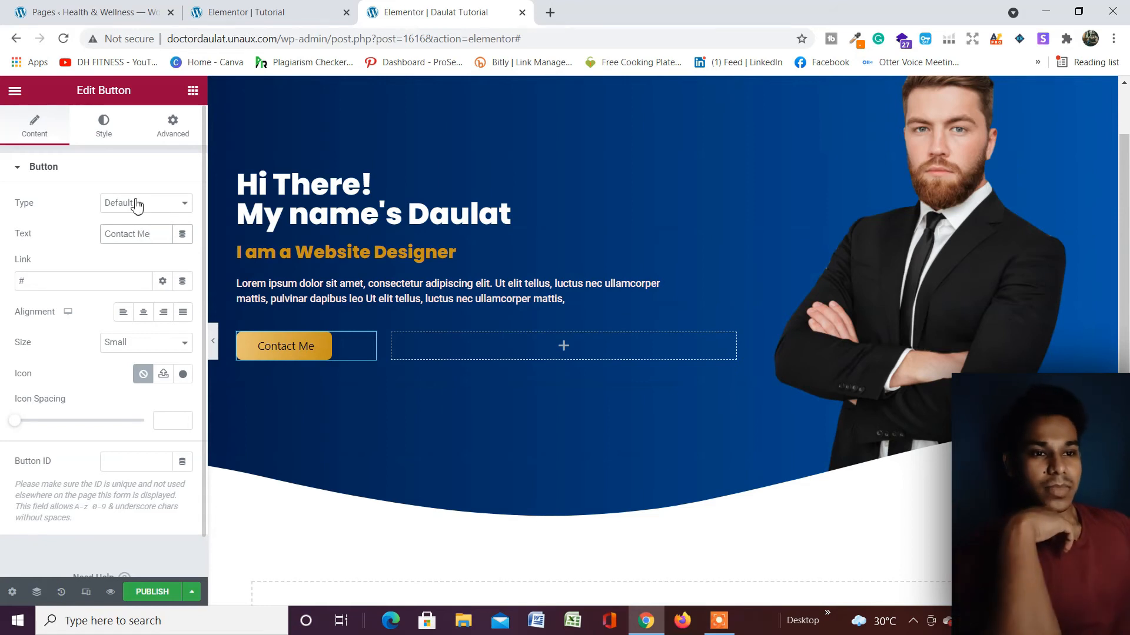
Set the "Contact Me" button's font family to Poppins and its font weight to 600
{"action": "left_click", "coordinate": [102, 127]}
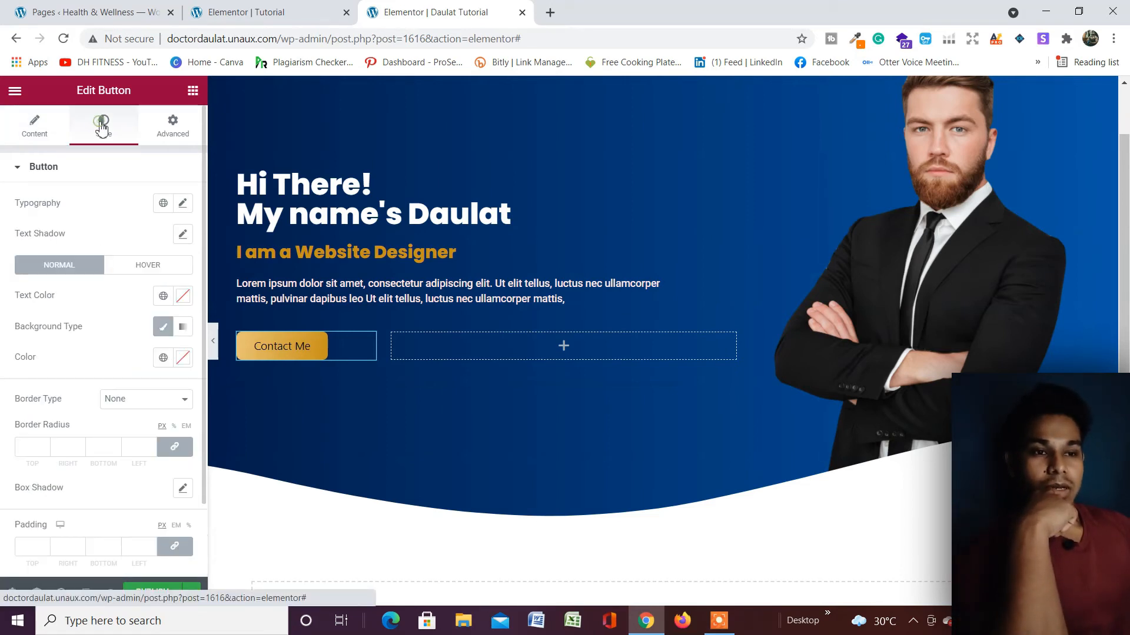
{"action": "left_click", "coordinate": [183, 205]}
{"action": "left_click", "coordinate": [158, 279]}
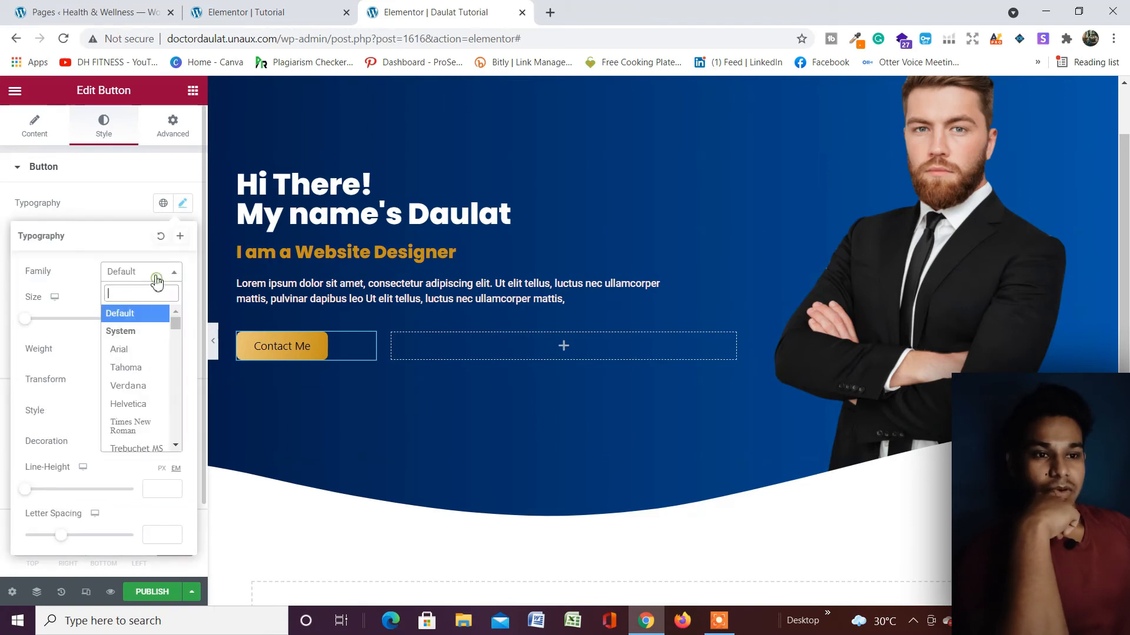
{"action": "type", "text": "popp"}
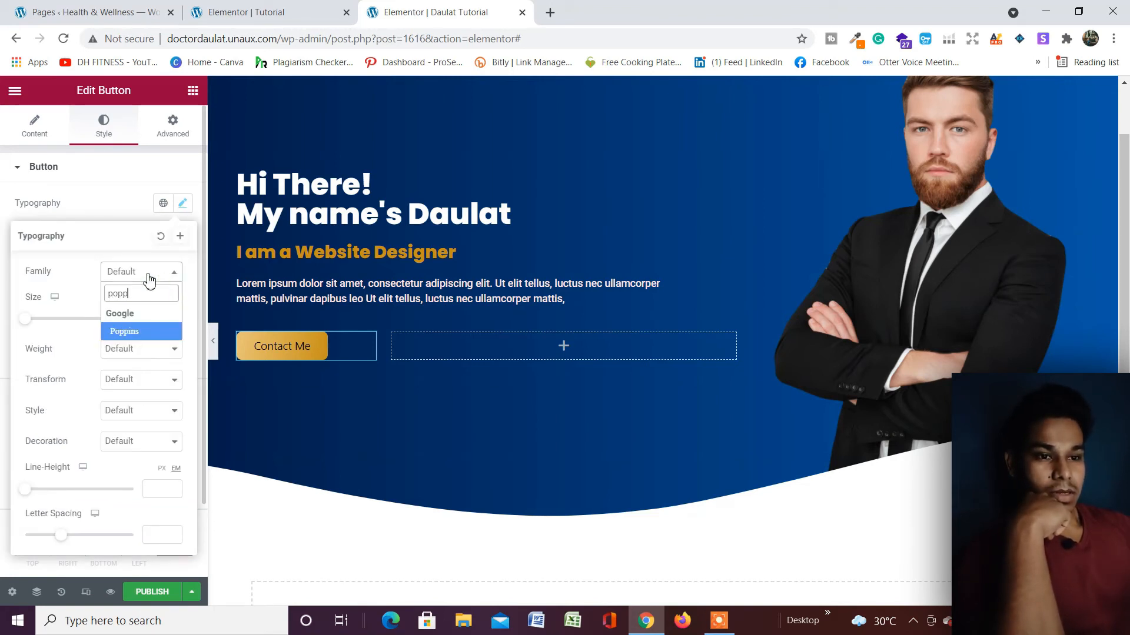
{"action": "key", "text": "Return"}
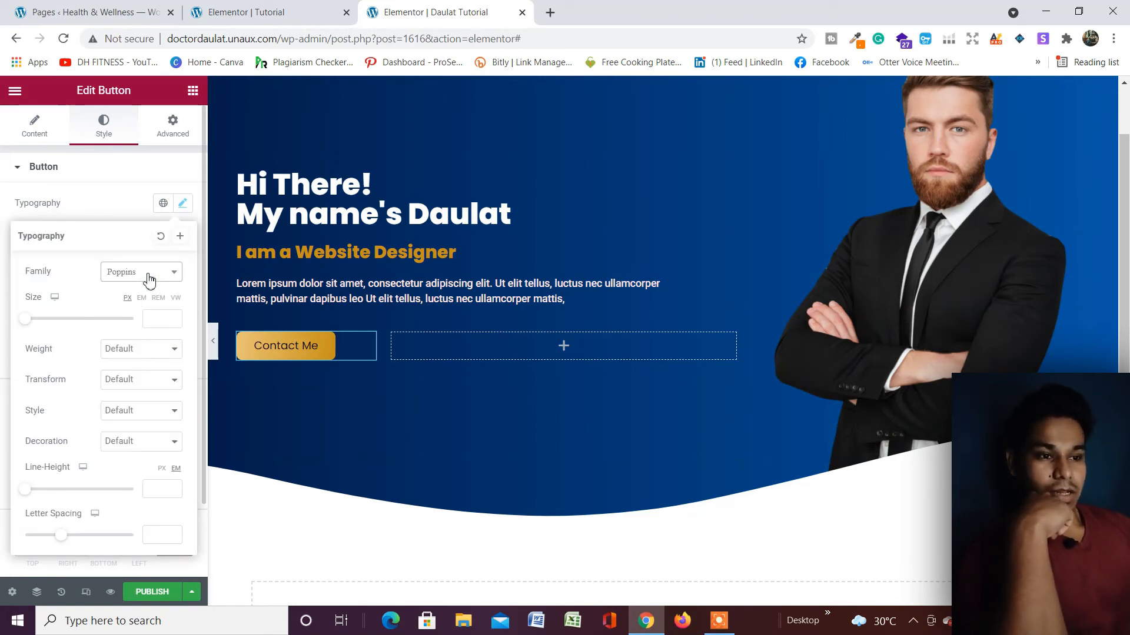
{"action": "left_click", "coordinate": [150, 353]}
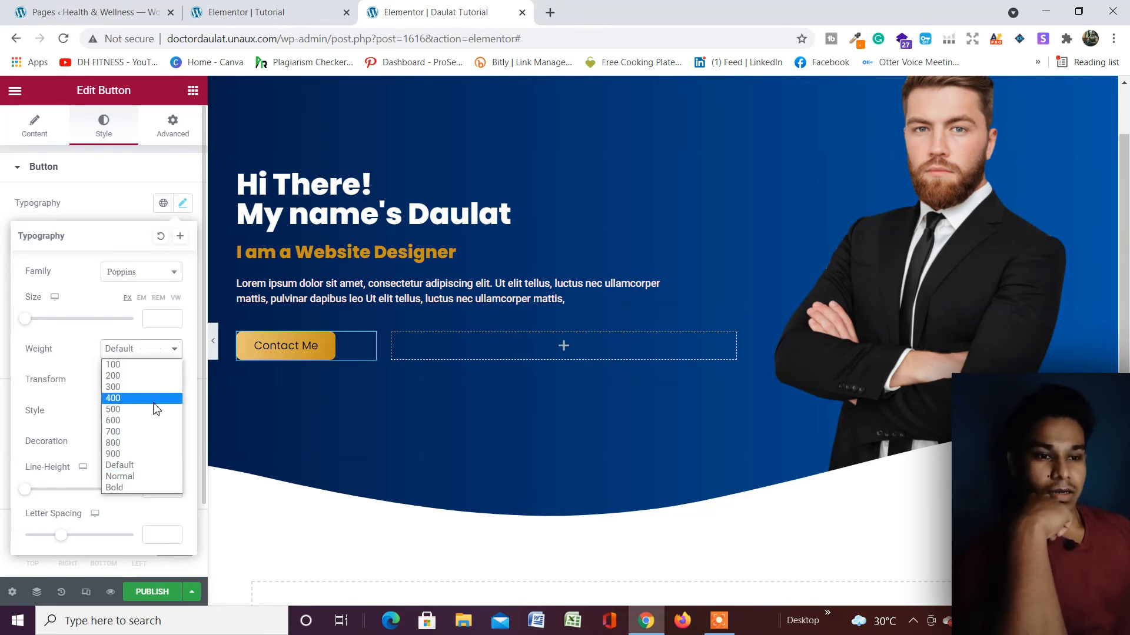
{"action": "left_click", "coordinate": [156, 420]}
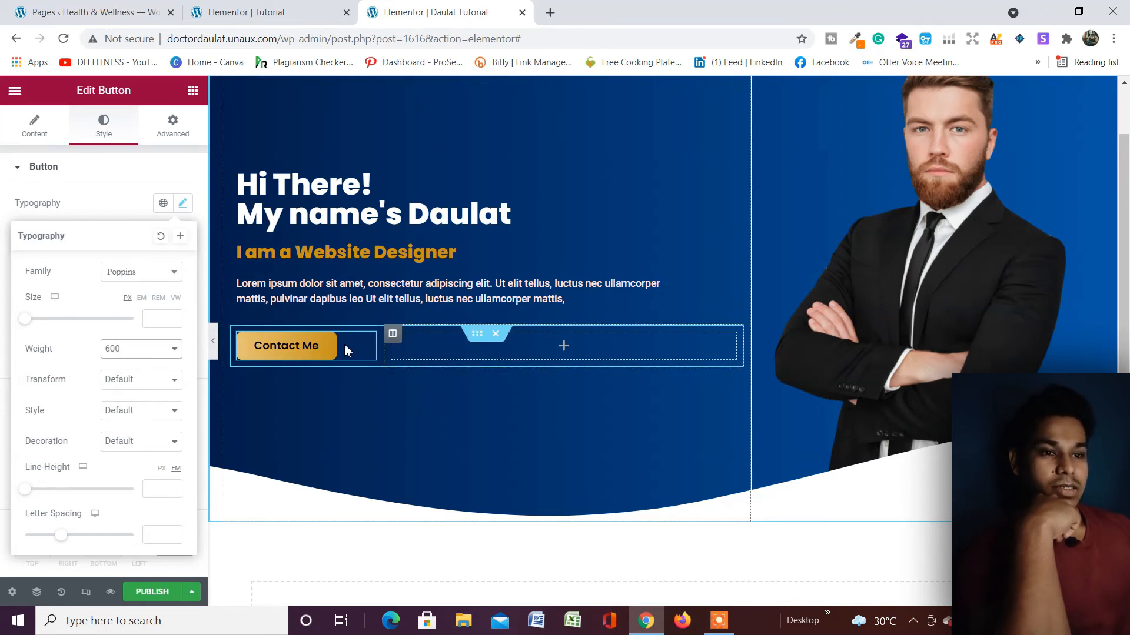
Copy the "I am a Website Designer" heading and paste it into the empty column beside the "Contact Me" button
{"action": "left_click", "coordinate": [192, 90]}
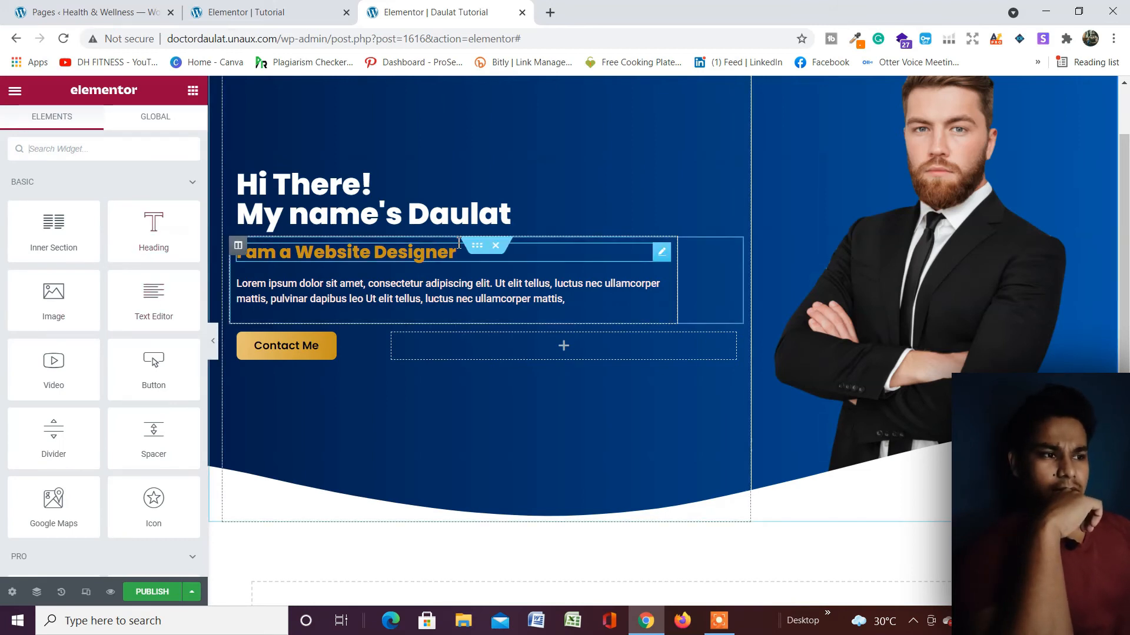
{"action": "right_click", "coordinate": [662, 252]}
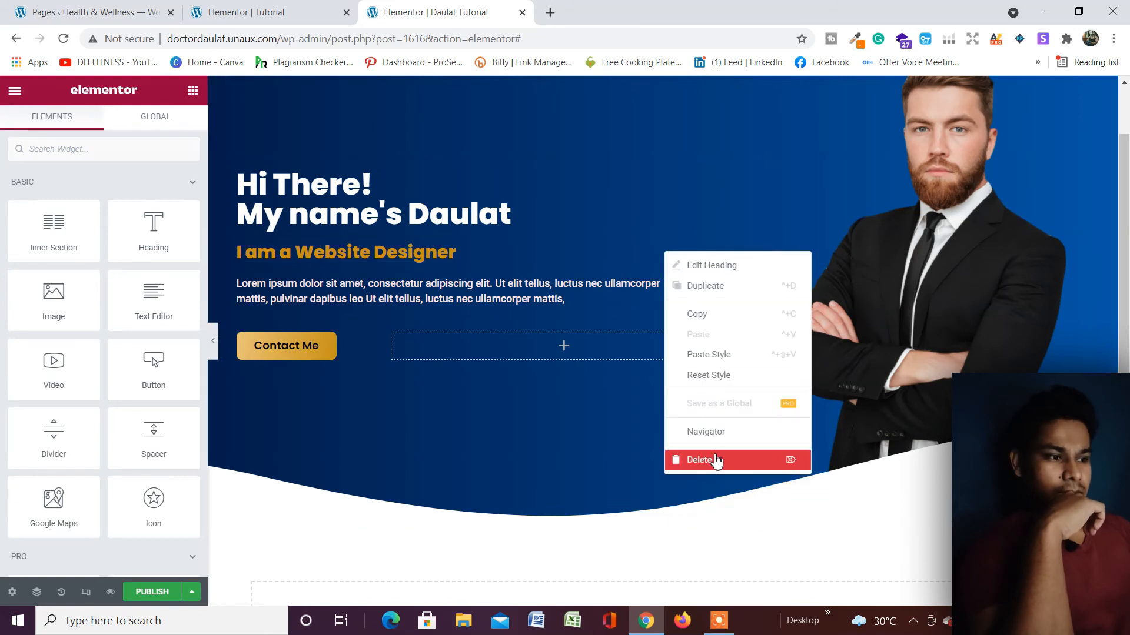
{"action": "left_click", "coordinate": [699, 316]}
{"action": "right_click", "coordinate": [504, 351]}
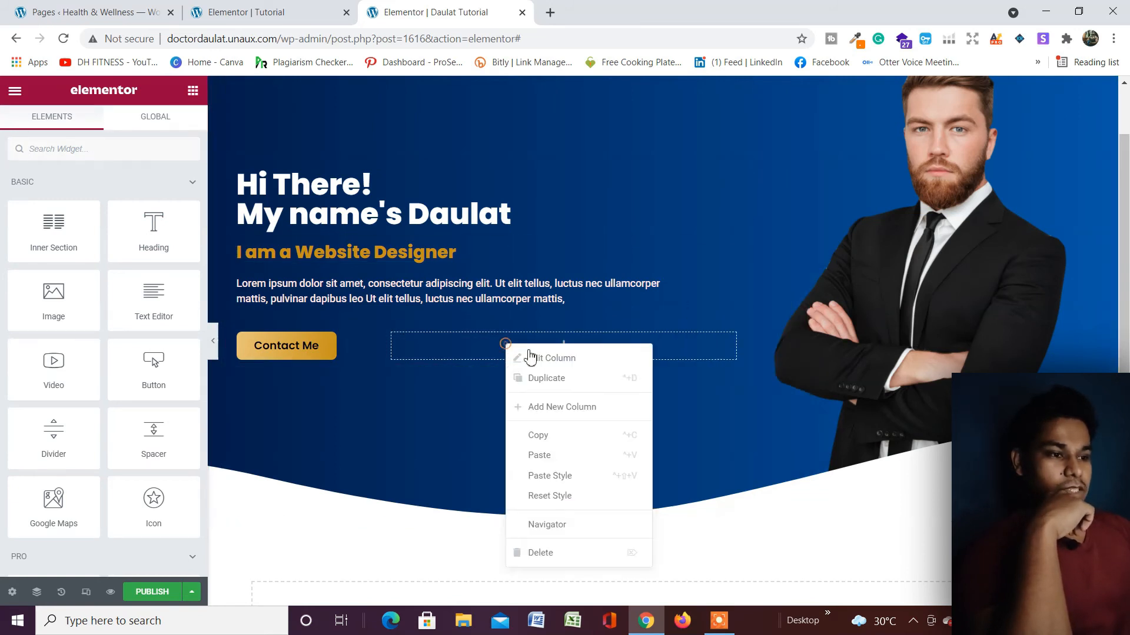
{"action": "left_click", "coordinate": [562, 450]}
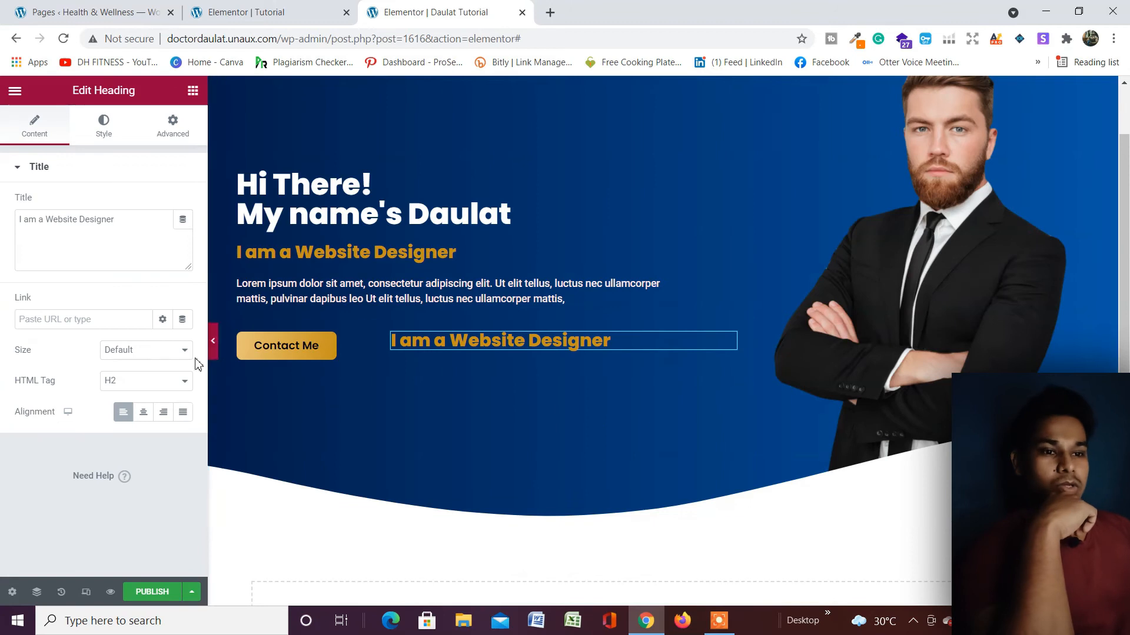
Set the pasted heading's HTML tag to div and open its style settings
{"action": "left_click", "coordinate": [148, 387]}
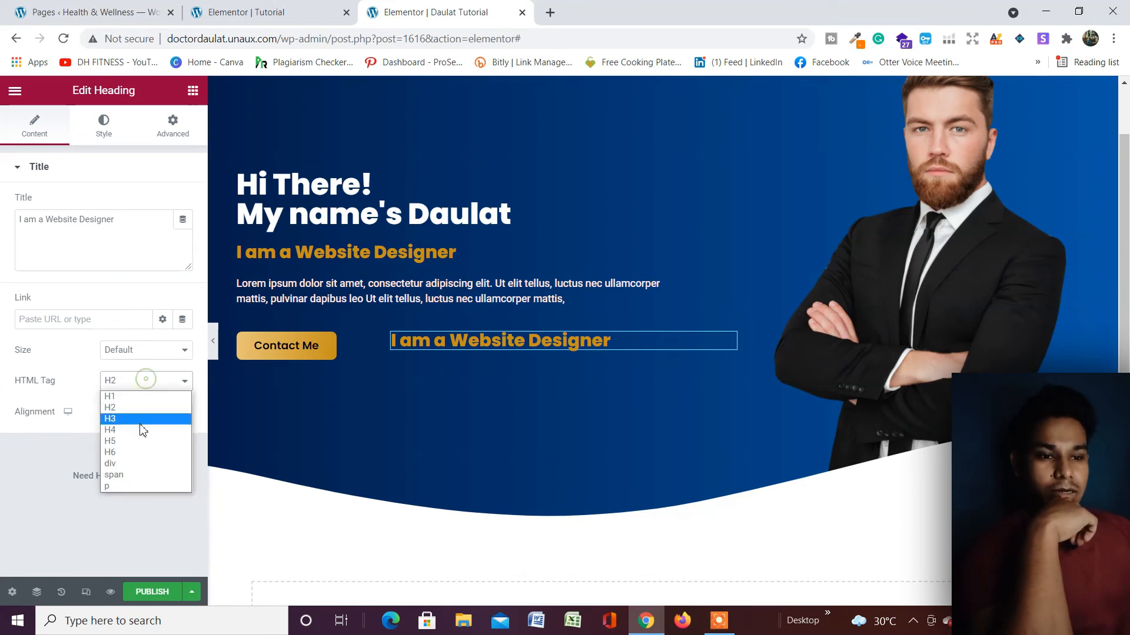
{"action": "left_click", "coordinate": [140, 468]}
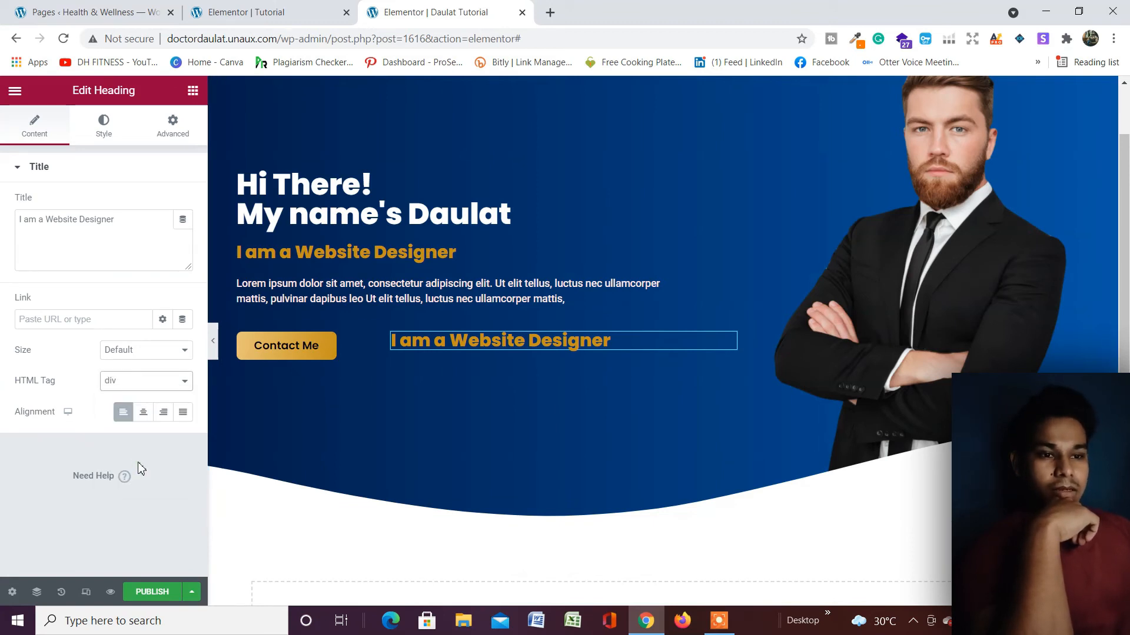
{"action": "left_click", "coordinate": [104, 125]}
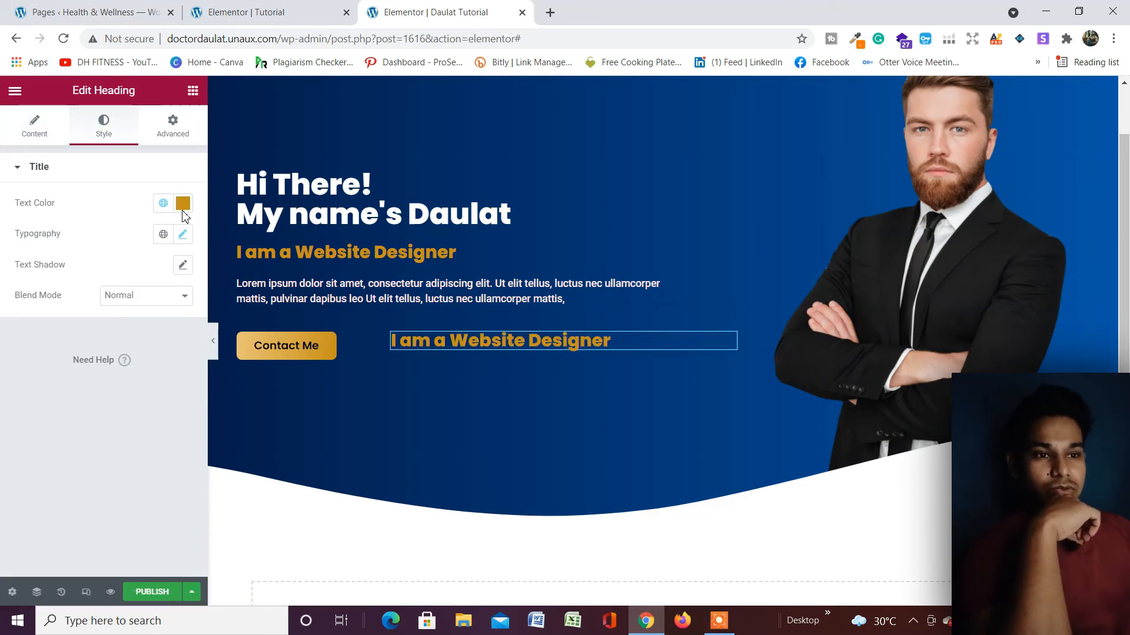
Set the pasted heading's text color to #FFFFFF and its font size to 14 px
{"action": "left_click", "coordinate": [164, 203]}
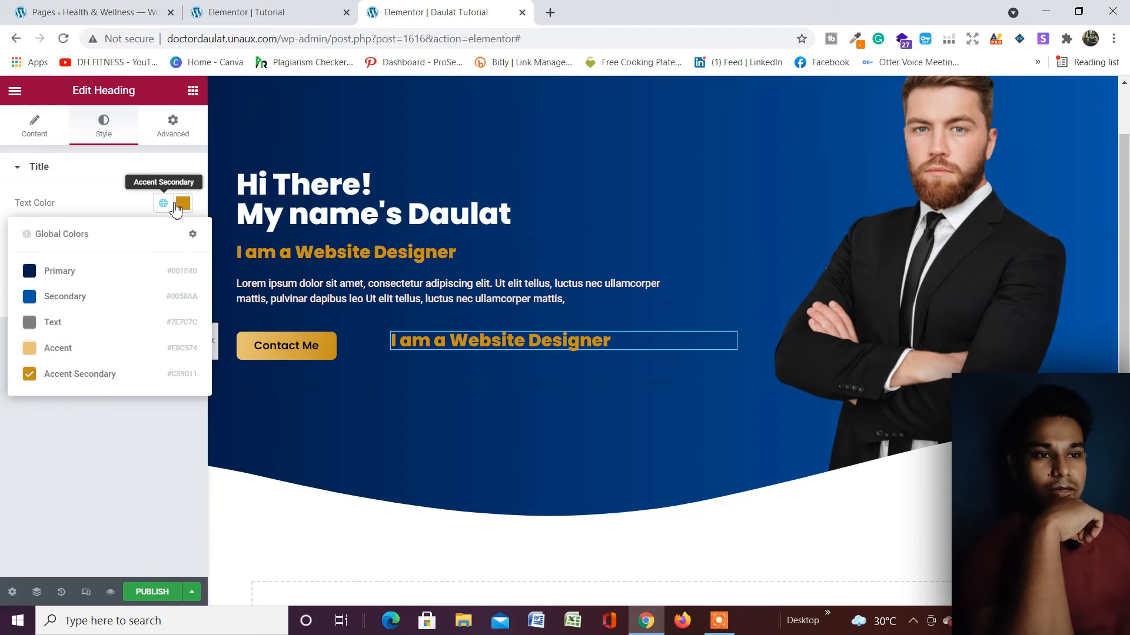
{"action": "left_click", "coordinate": [182, 203]}
{"action": "left_click_drag", "start_coordinate": [141, 293], "coordinate": [99, 252]}
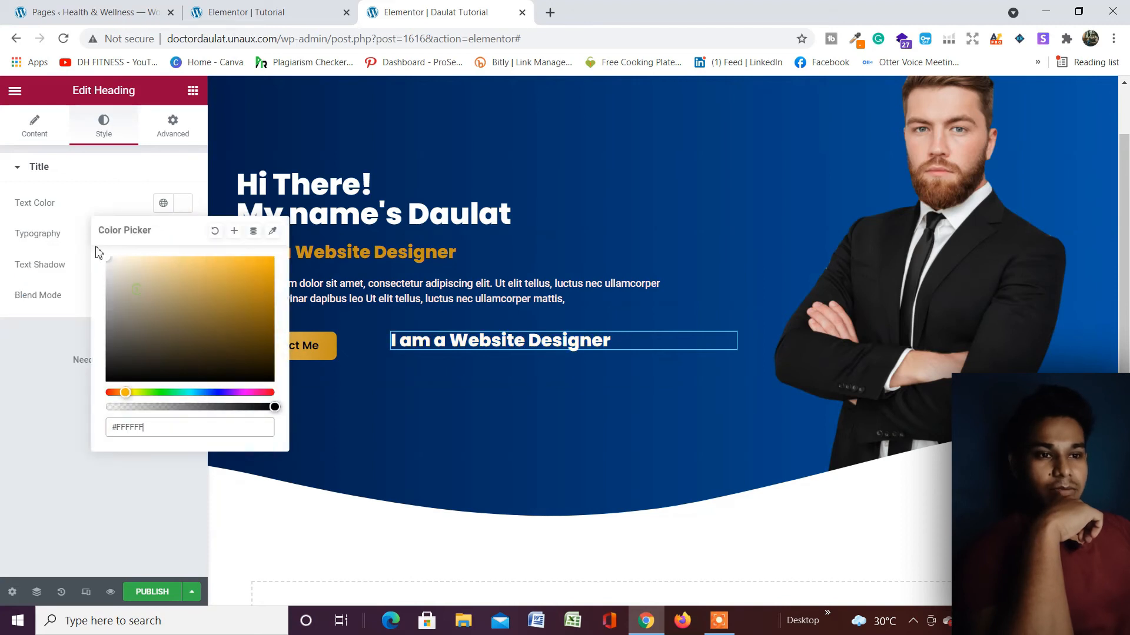
{"action": "left_click", "coordinate": [59, 350]}
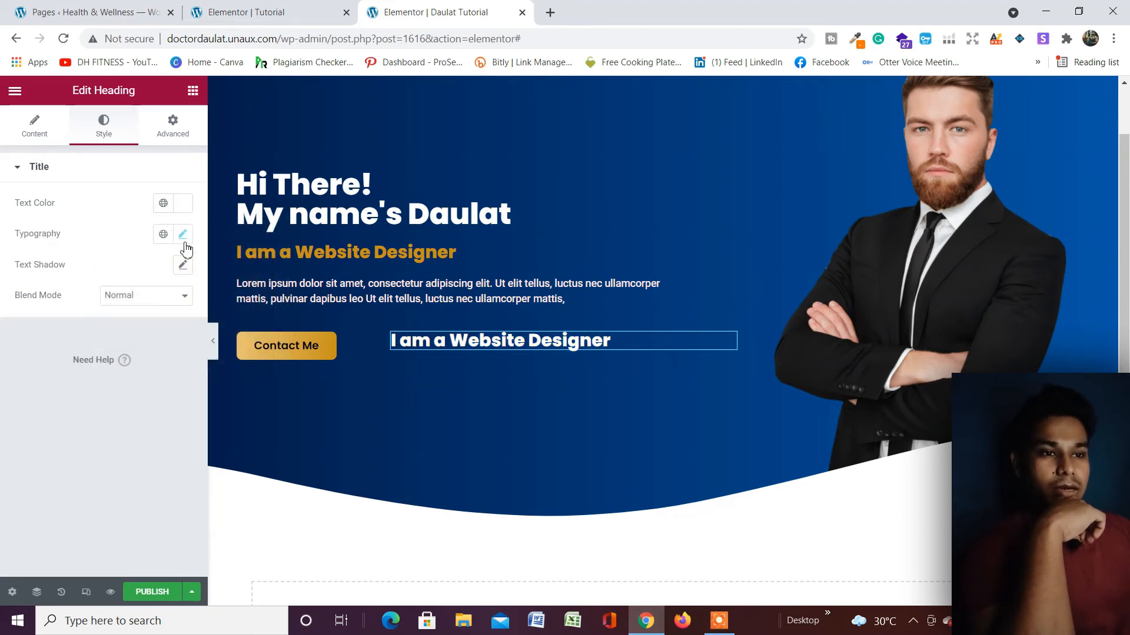
{"action": "left_click", "coordinate": [183, 235]}
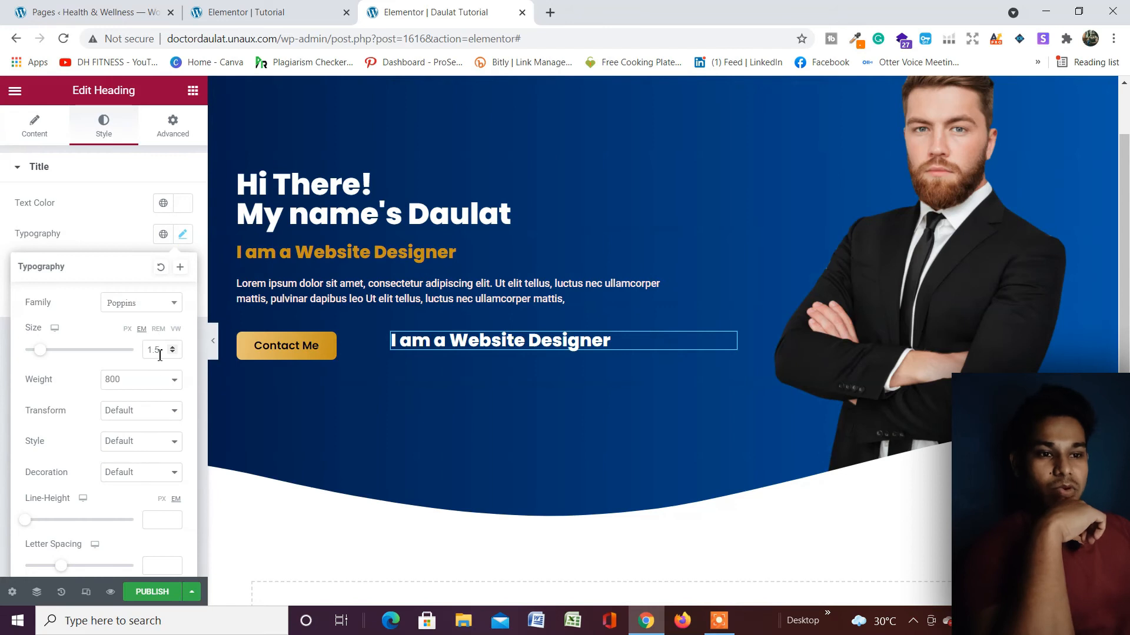
{"action": "left_click", "coordinate": [127, 328]}
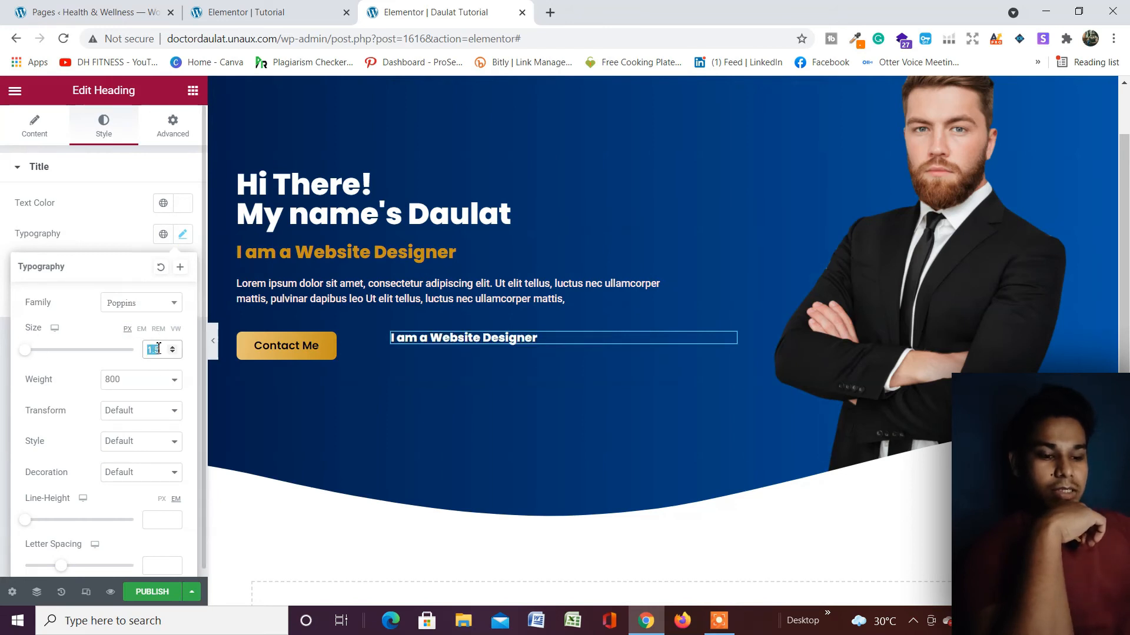
{"action": "type", "text": "14"}
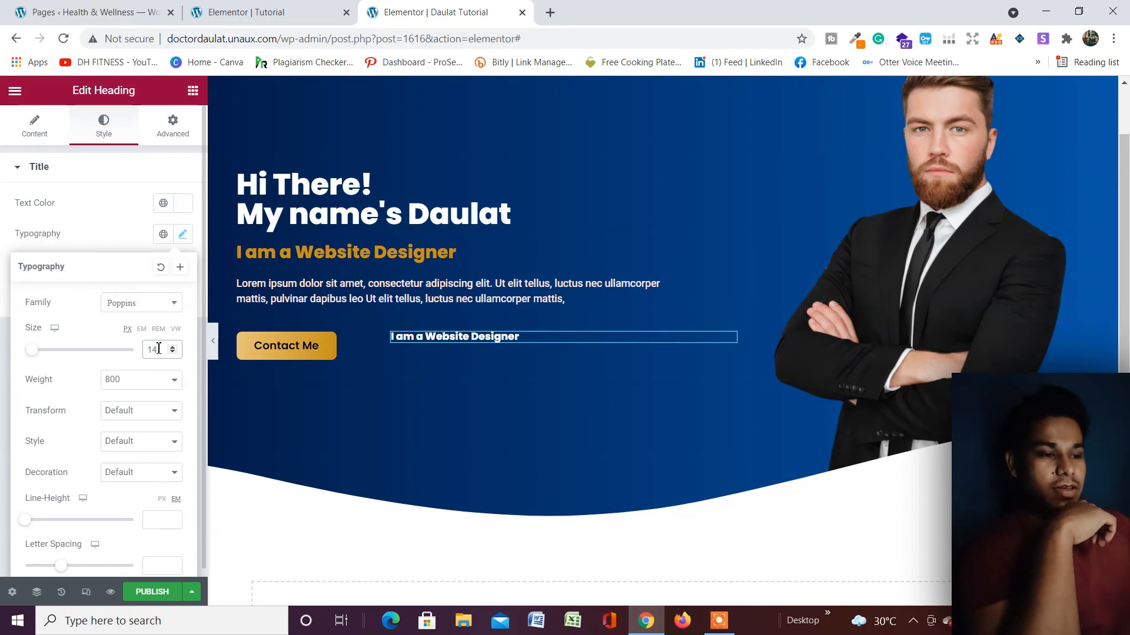
Change the pasted heading's title to "Download CV" and set its font weight to 500
{"action": "left_click", "coordinate": [34, 125]}
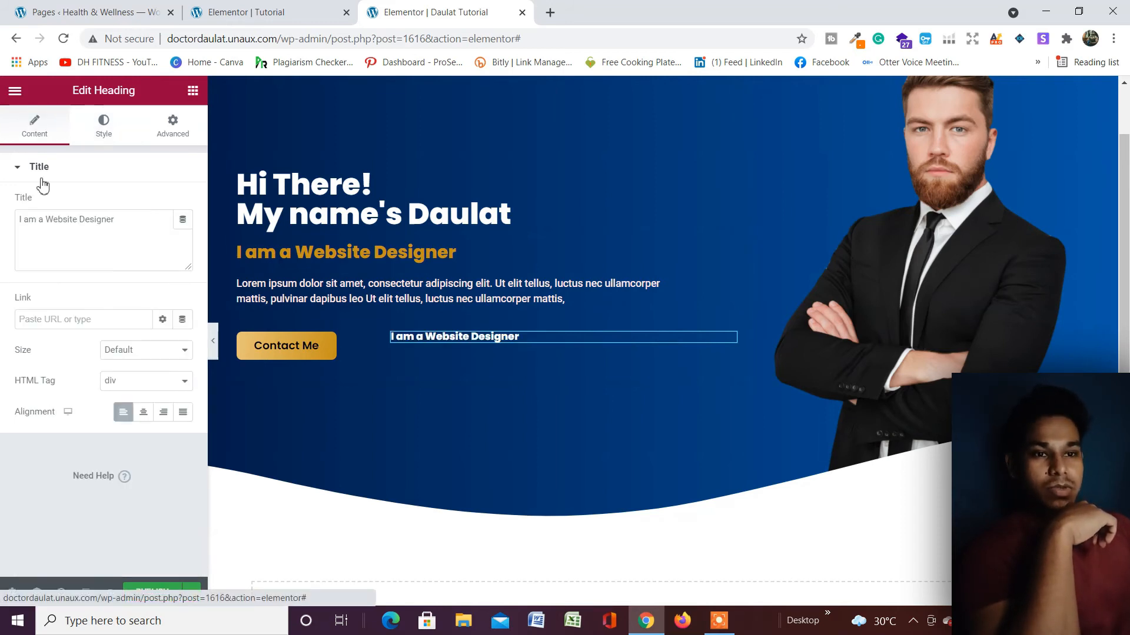
{"action": "triple_click", "coordinate": [61, 219]}
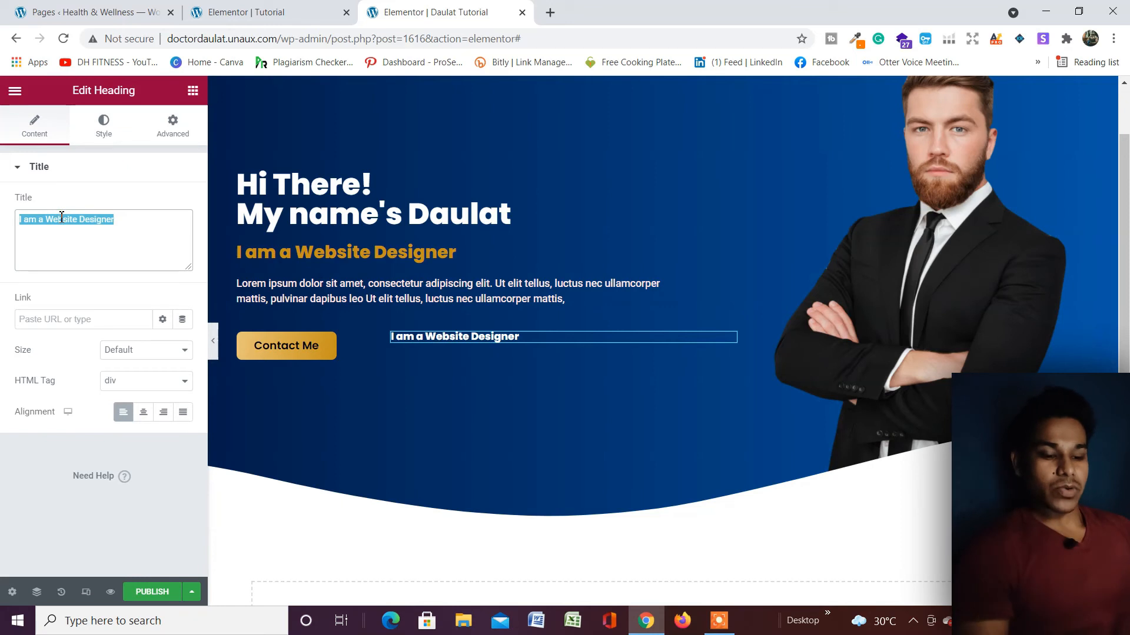
{"action": "type", "text": "Download CV"}
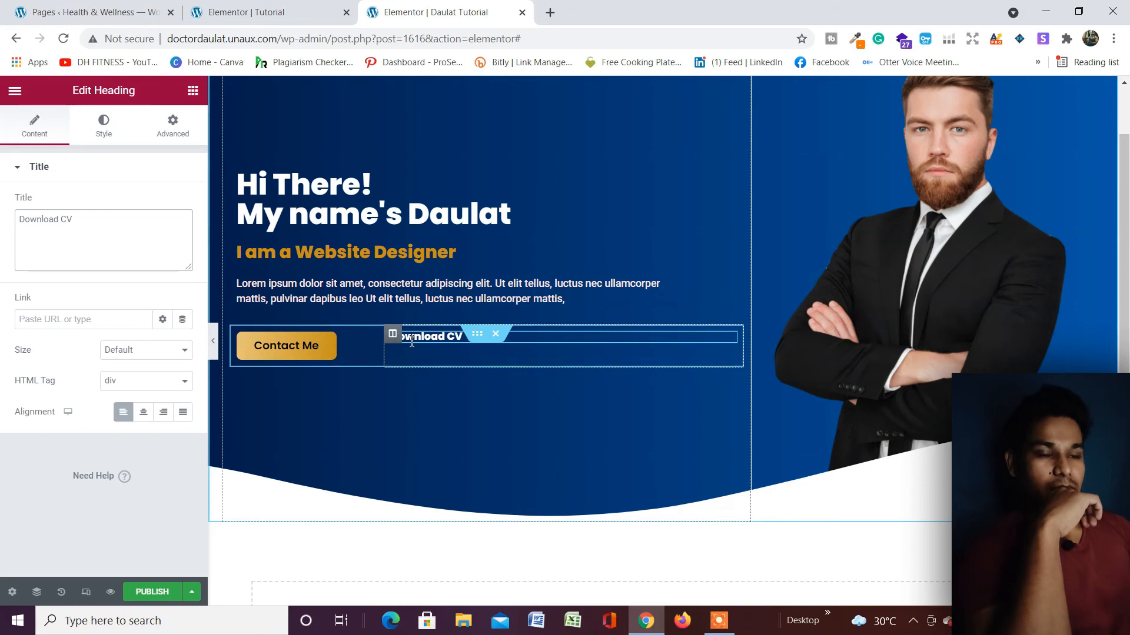
{"action": "left_click", "coordinate": [103, 125]}
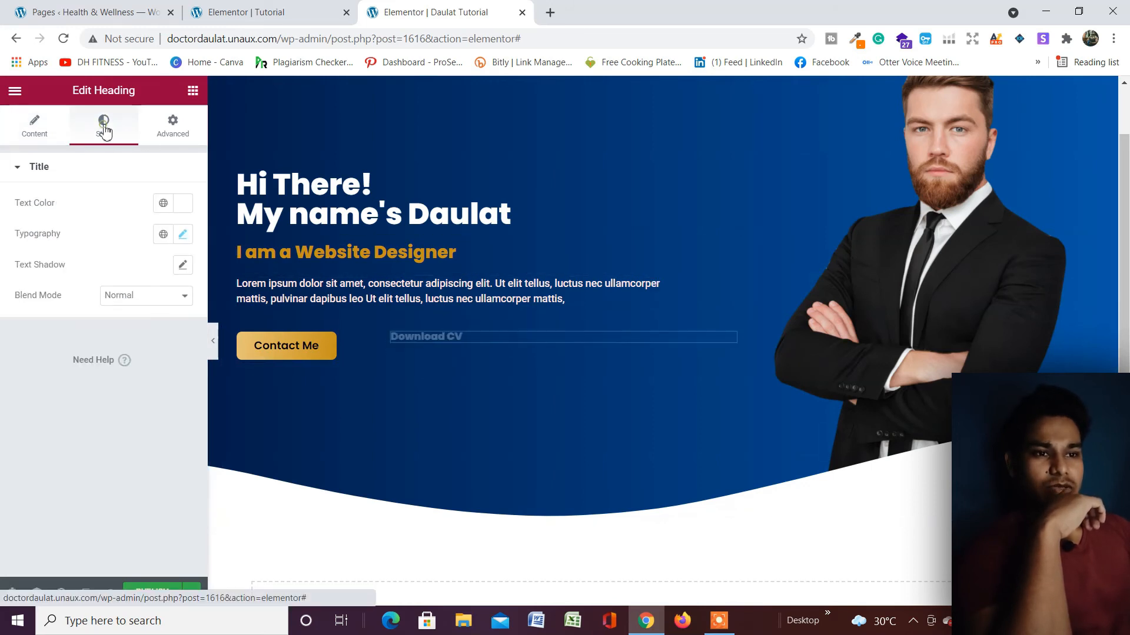
{"action": "left_click", "coordinate": [182, 236]}
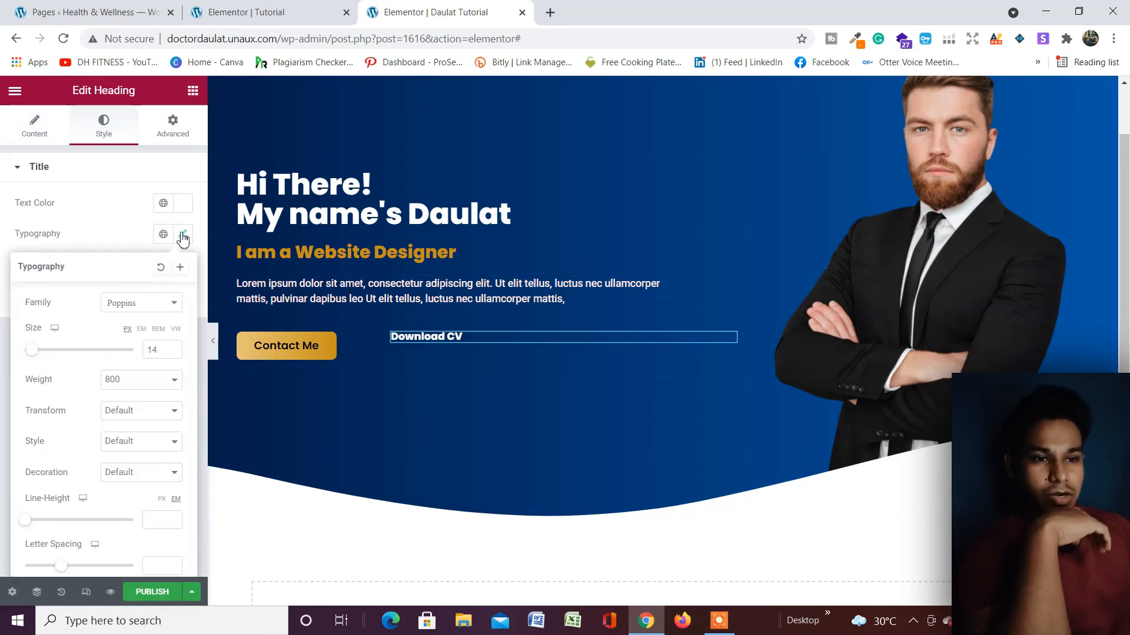
{"action": "left_click", "coordinate": [144, 380]}
{"action": "left_click", "coordinate": [131, 434]}
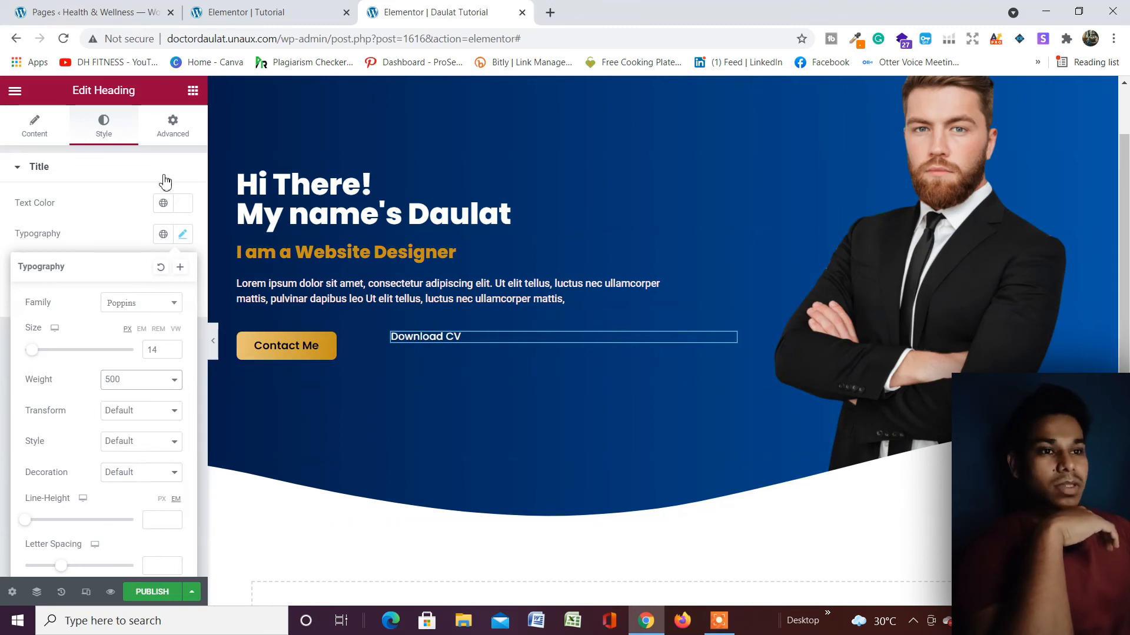
Add an Icon widget below the "Download CV" heading and replace its star with the cloud download icon
{"action": "left_click", "coordinate": [193, 90]}
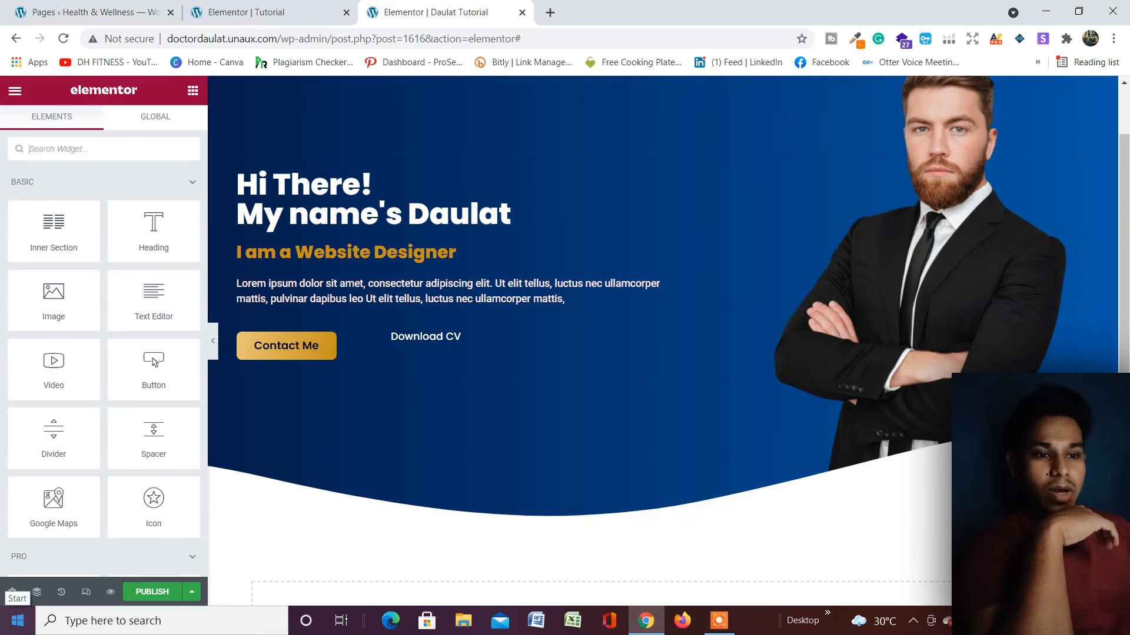
{"action": "left_click_drag", "start_coordinate": [154, 503], "coordinate": [490, 339]}
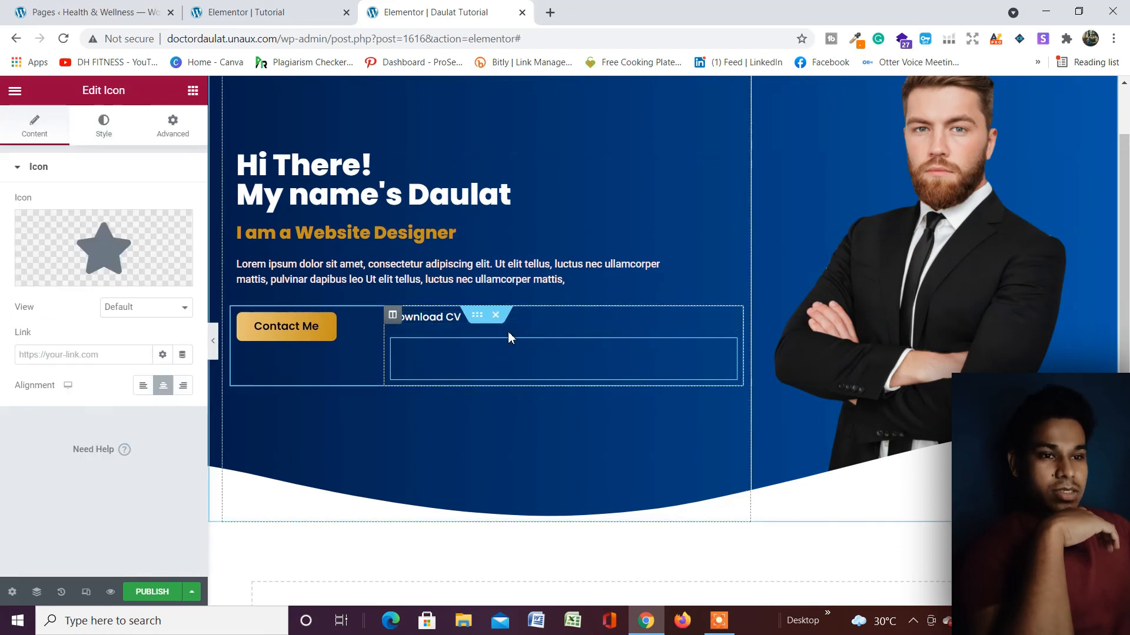
{"action": "left_click", "coordinate": [135, 250]}
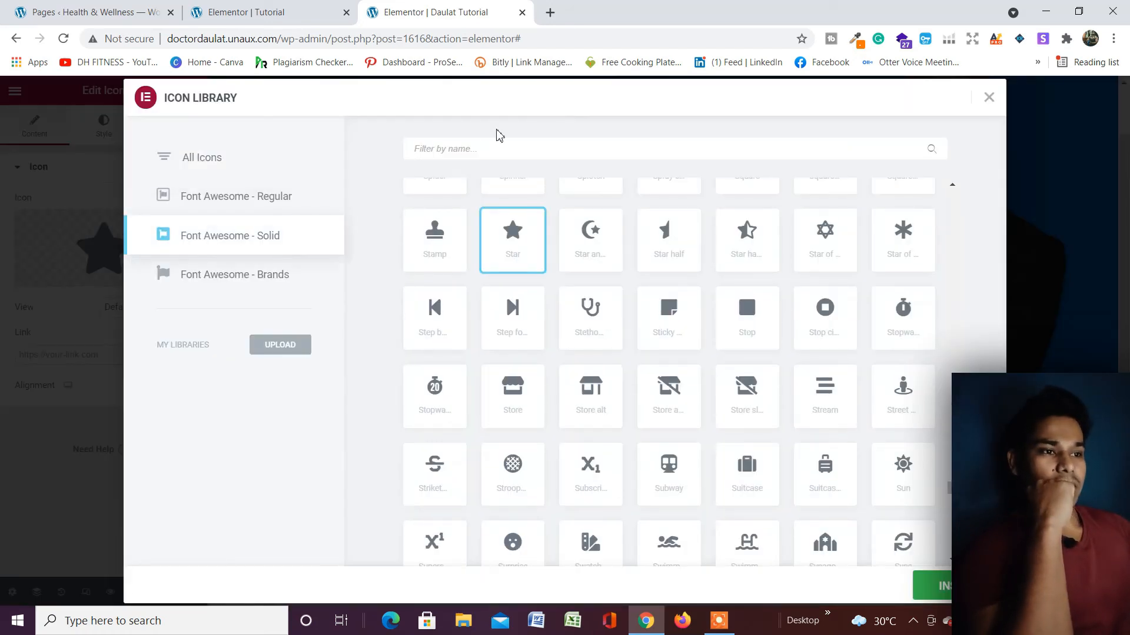
{"action": "left_click", "coordinate": [232, 165]}
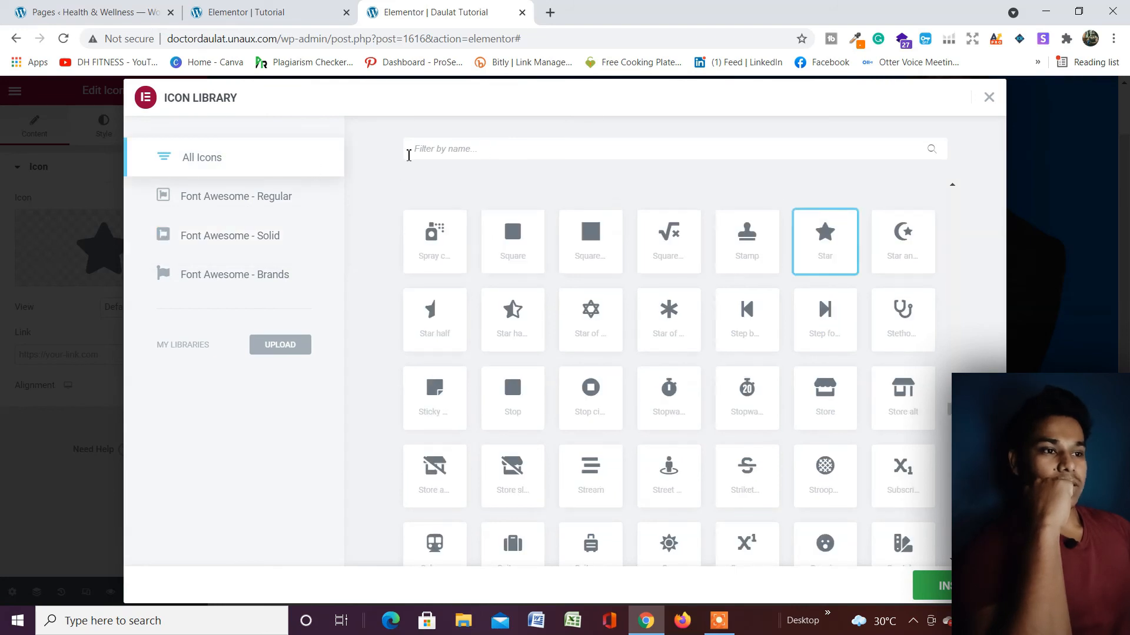
{"action": "left_click", "coordinate": [415, 153]}
{"action": "type", "text": "do"}
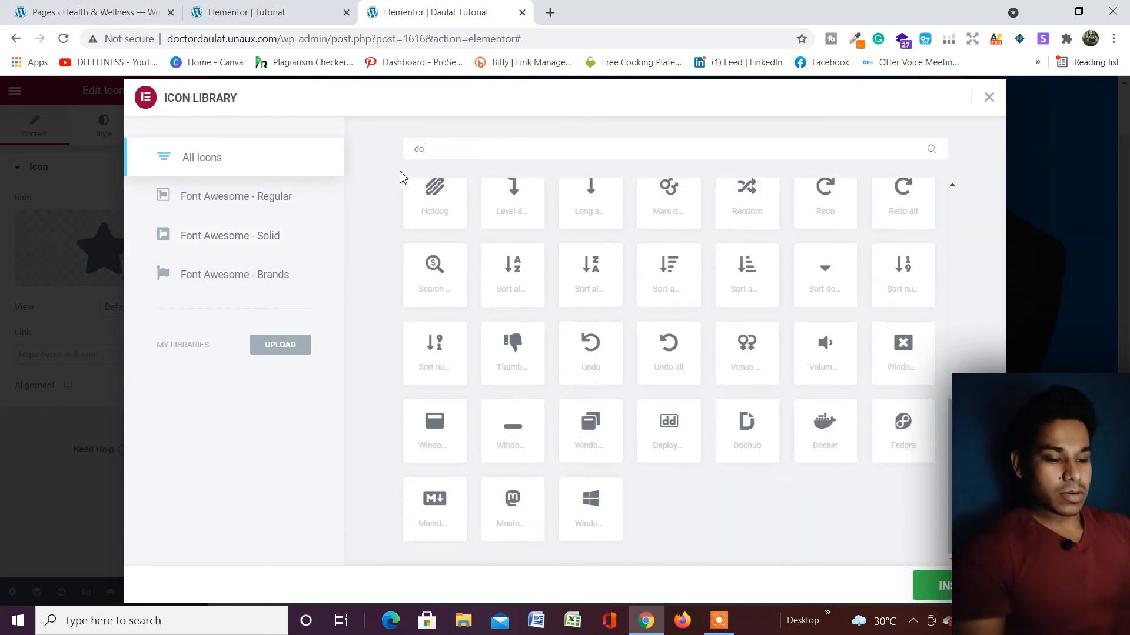
{"action": "type", "text": "wnl"}
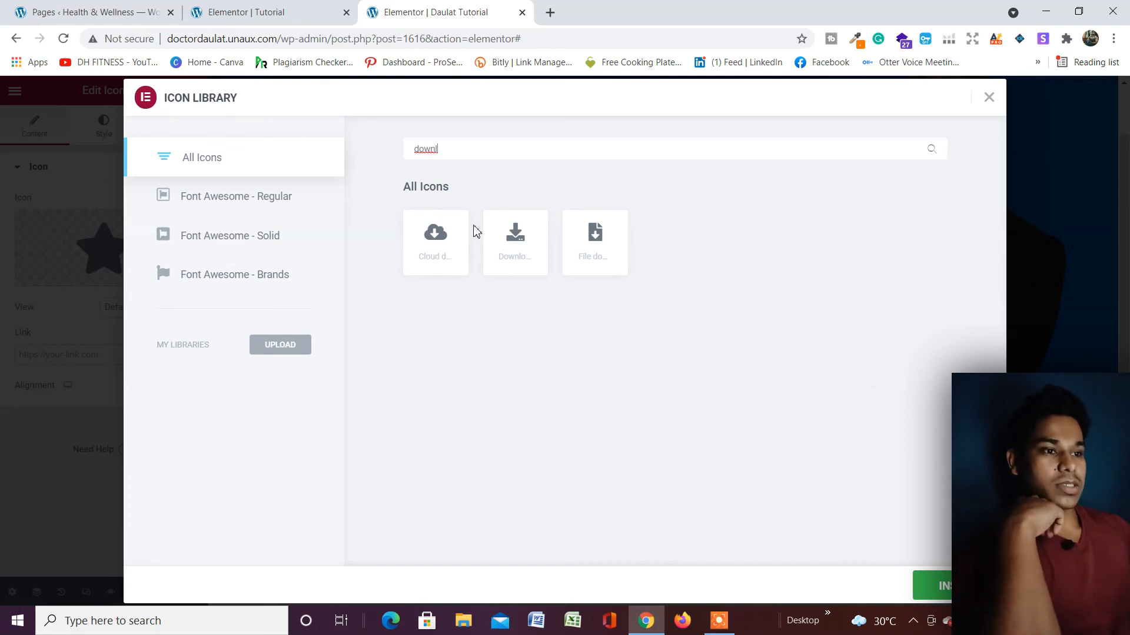
{"action": "left_click", "coordinate": [448, 247]}
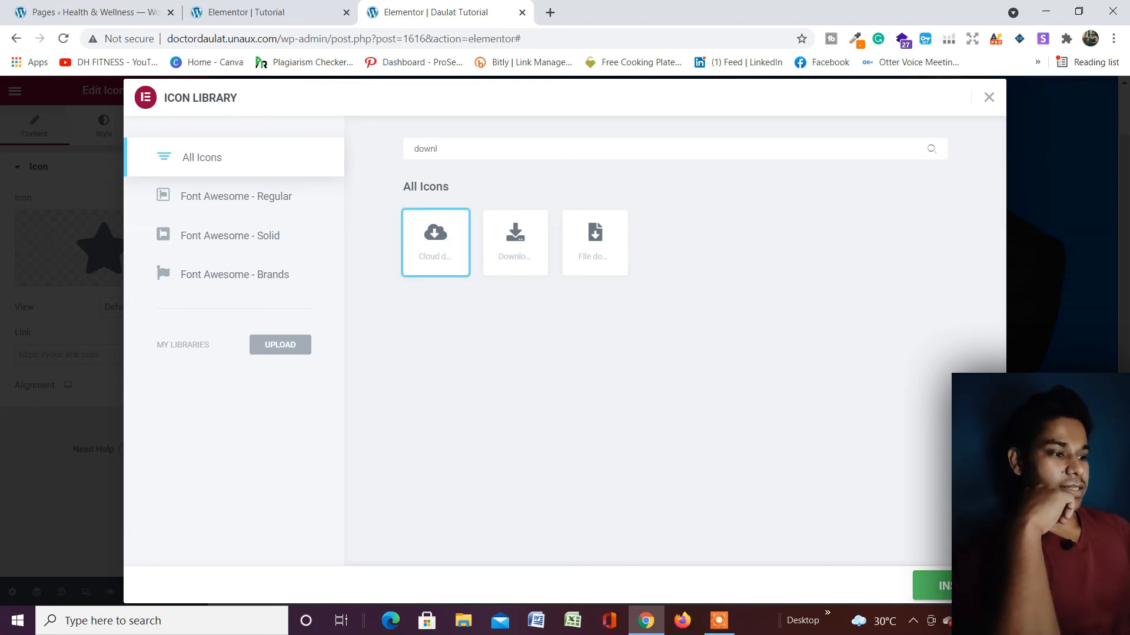
{"action": "left_click", "coordinate": [932, 586]}
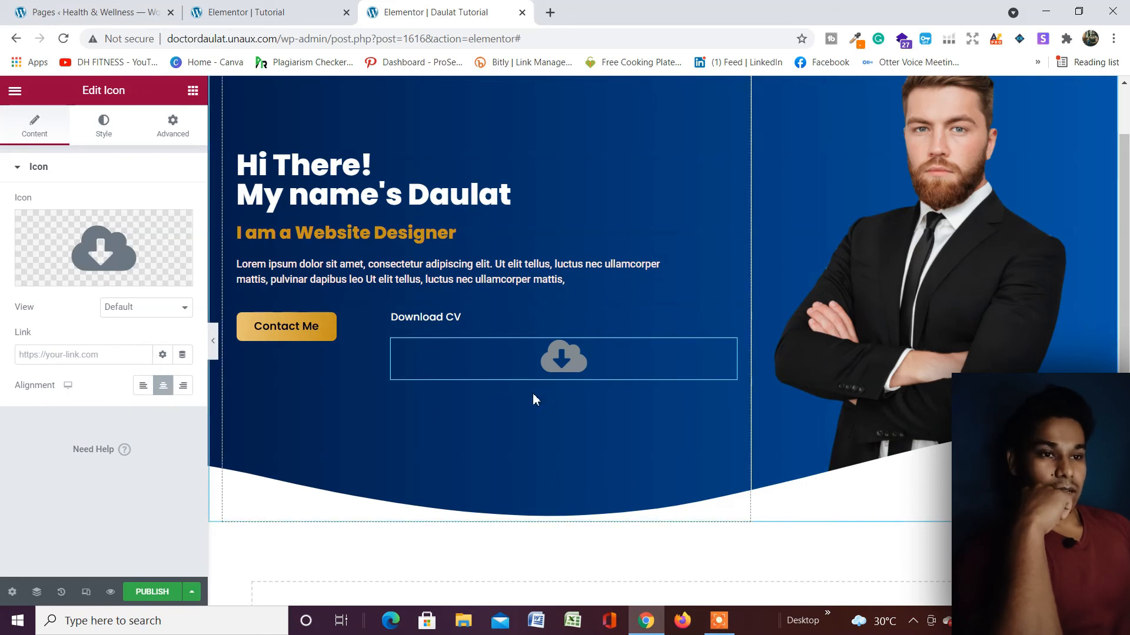
Set the cloud download icon's primary color to white and its size to 19
{"action": "left_click", "coordinate": [103, 123]}
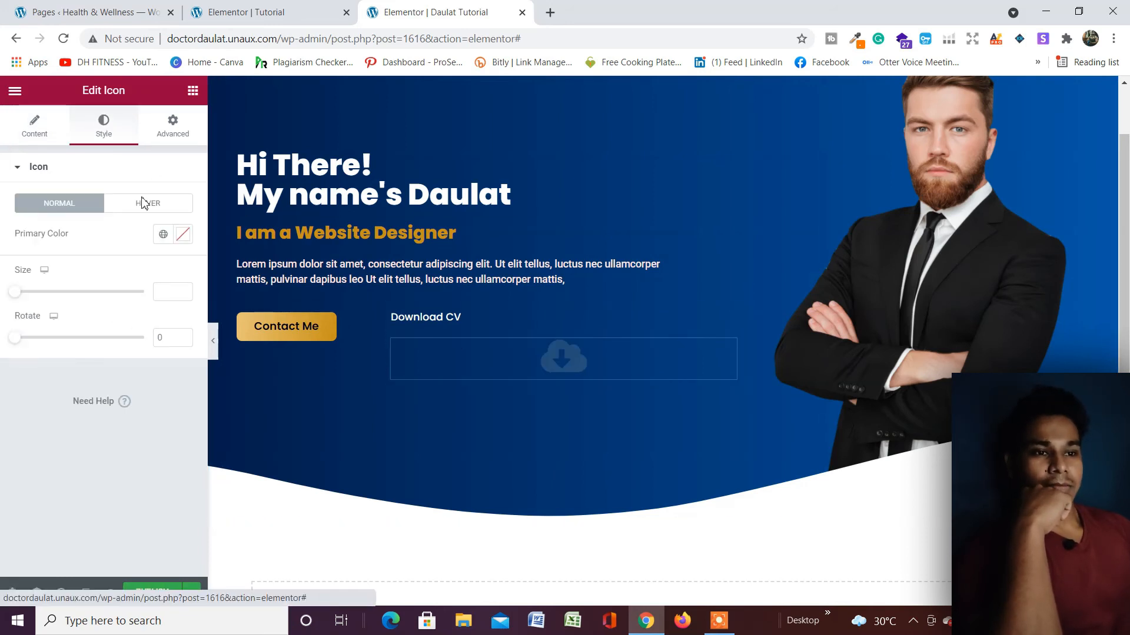
{"action": "left_click", "coordinate": [181, 234]}
{"action": "left_click_drag", "start_coordinate": [176, 342], "coordinate": [103, 284]}
{"action": "left_click", "coordinate": [35, 434]}
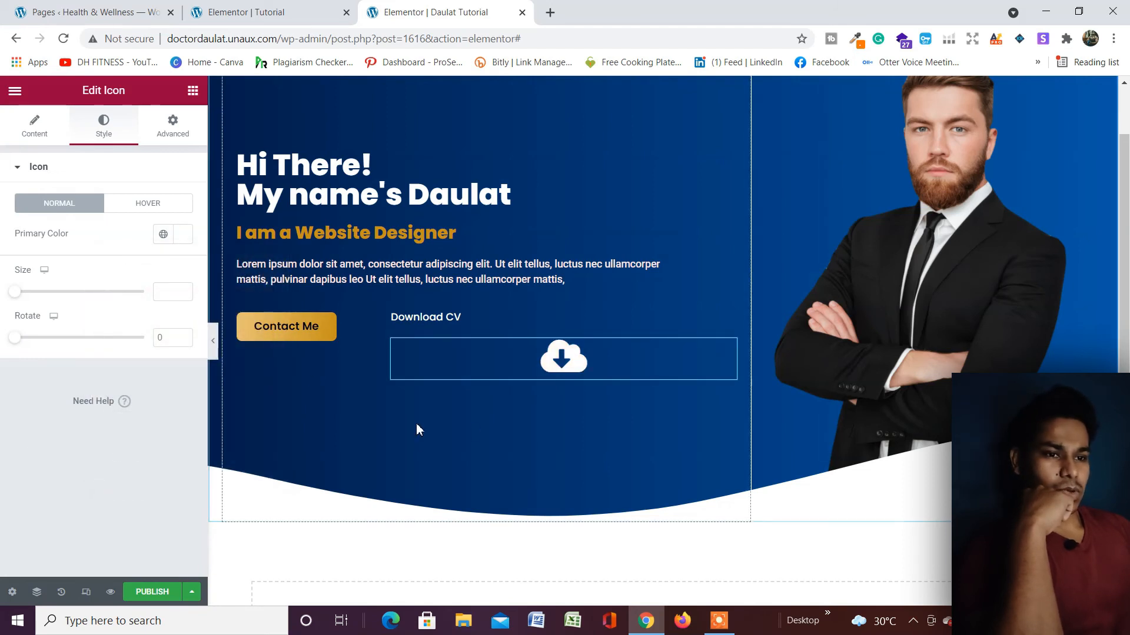
{"action": "left_click_drag", "start_coordinate": [13, 292], "coordinate": [21, 292]}
{"action": "left_click", "coordinate": [183, 295]}
{"action": "left_click", "coordinate": [183, 294]}
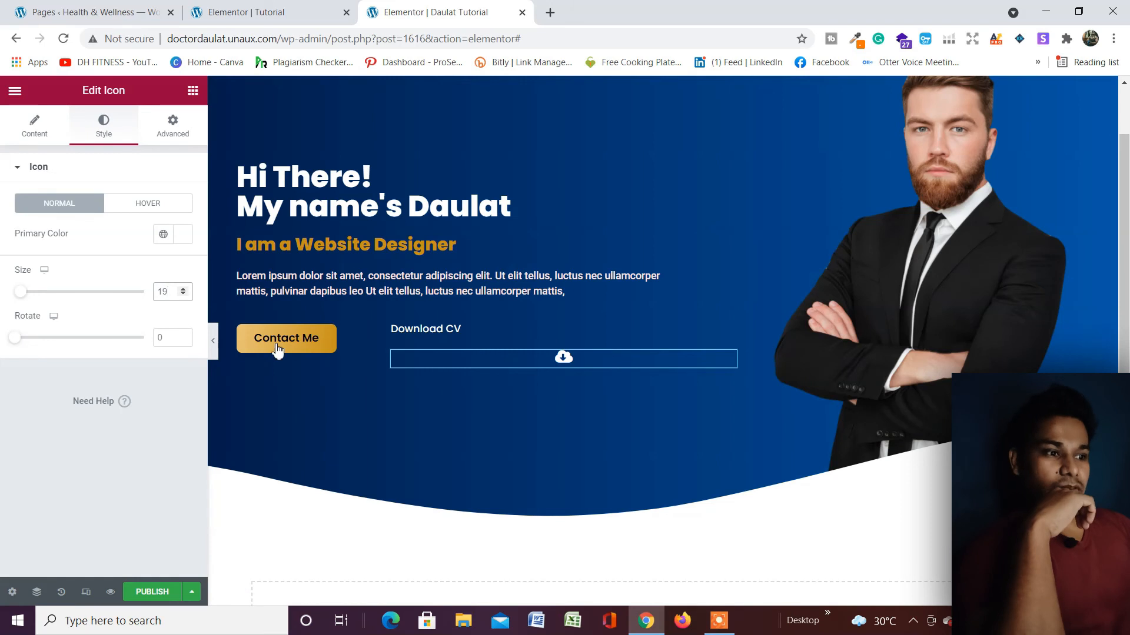
Try a linked margin of -5 px on all four sides of the cloud icon, and reset it to 0
{"action": "left_click", "coordinate": [172, 126]}
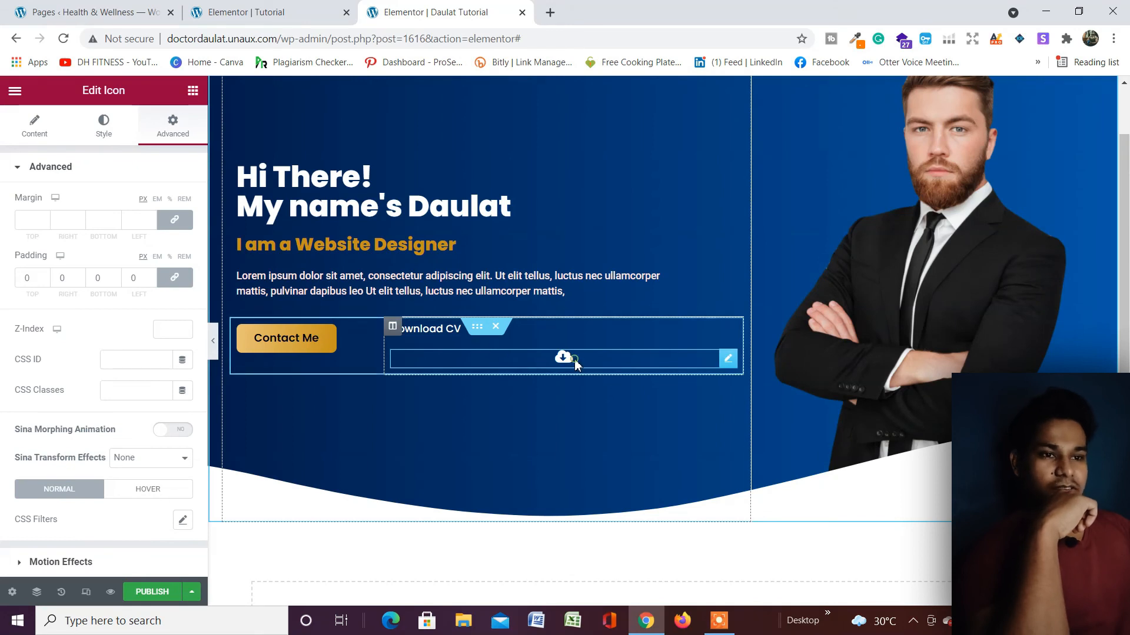
{"action": "left_click", "coordinate": [175, 225]}
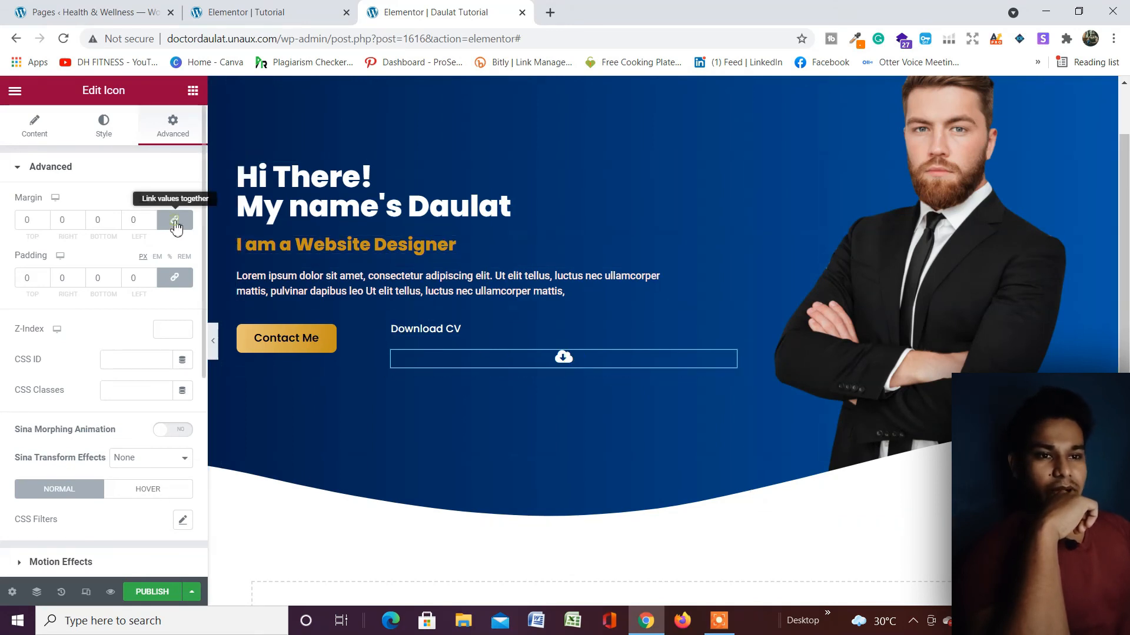
{"action": "left_click", "coordinate": [43, 223]}
{"action": "left_click", "coordinate": [42, 223]}
{"action": "left_click", "coordinate": [43, 223]}
{"action": "left_click", "coordinate": [43, 223]}
{"action": "left_click", "coordinate": [43, 223]}
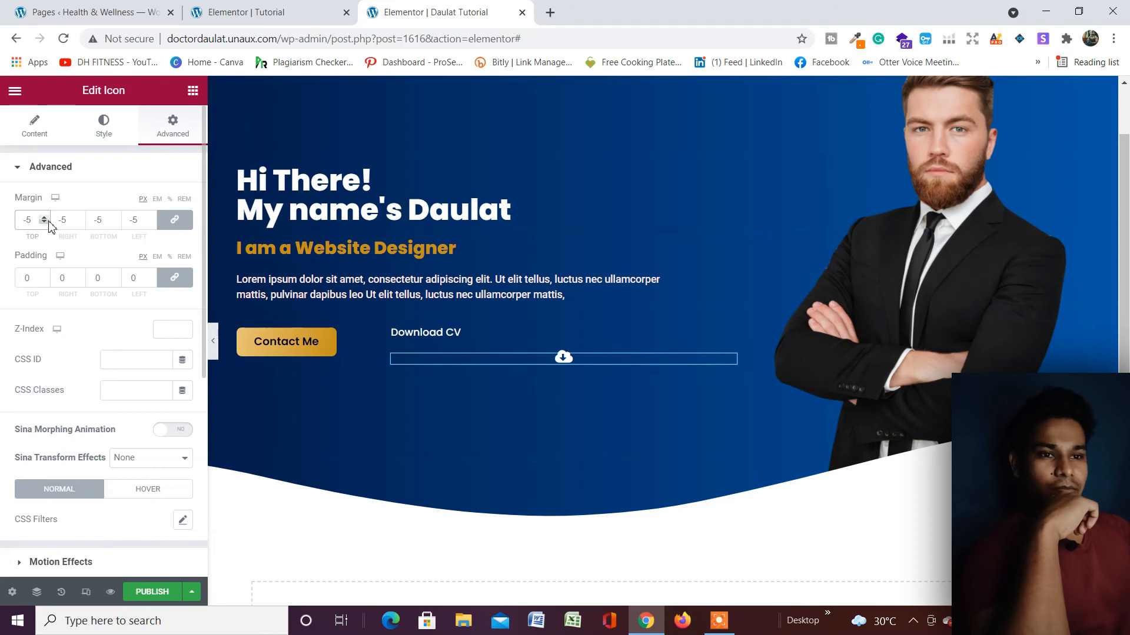
{"action": "double_click", "coordinate": [139, 217]}
{"action": "type", "text": "0"}
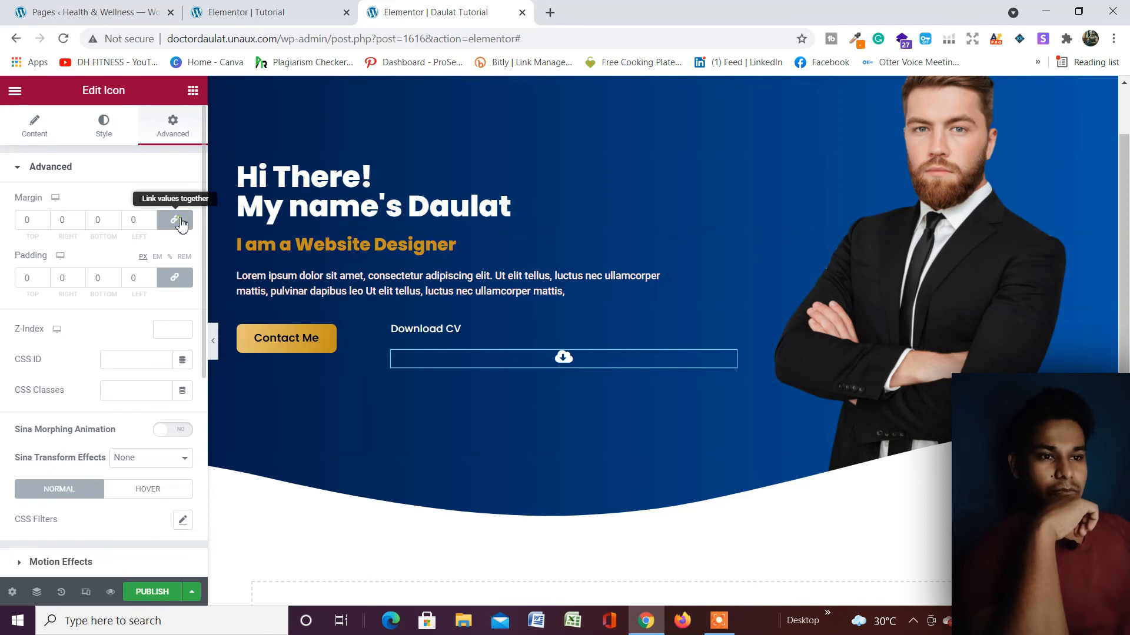
Unlink the cloud icon's margin values and set its top margin to -4, bottom to -9 and left to 14 px
{"action": "left_click", "coordinate": [186, 220]}
{"action": "left_click", "coordinate": [44, 224]}
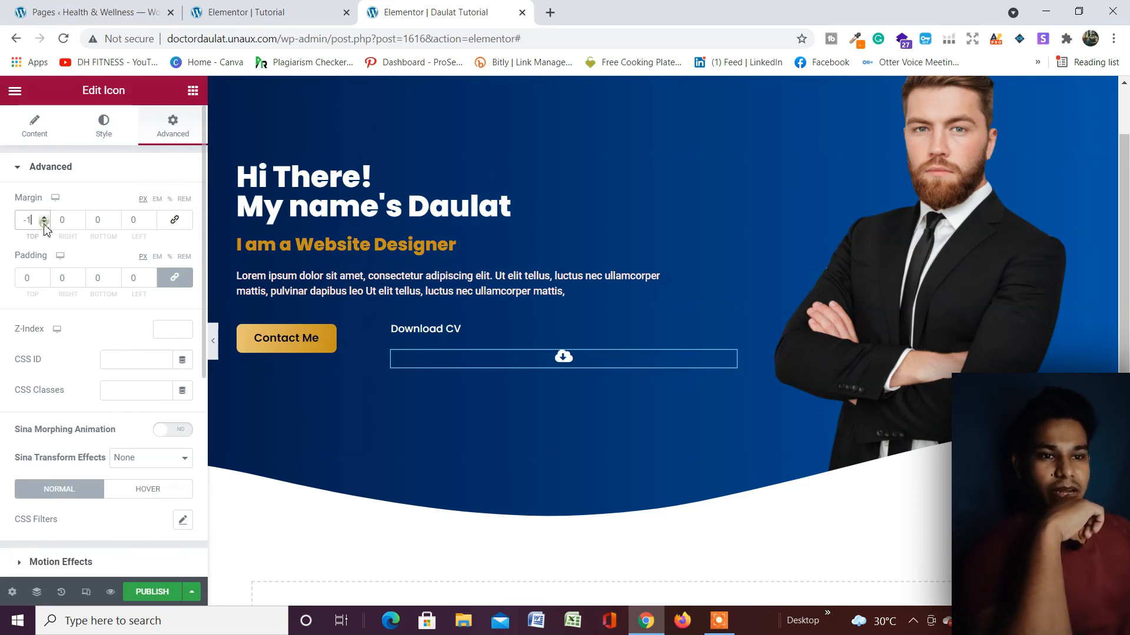
{"action": "left_click", "coordinate": [44, 224]}
{"action": "left_click", "coordinate": [44, 223]}
{"action": "left_click", "coordinate": [44, 223]}
{"action": "left_click", "coordinate": [116, 223]}
{"action": "left_click", "coordinate": [116, 223]}
{"action": "left_click", "coordinate": [116, 223]}
{"action": "left_click", "coordinate": [116, 223]}
{"action": "left_click", "coordinate": [116, 223]}
{"action": "left_click", "coordinate": [116, 223]}
{"action": "left_click", "coordinate": [116, 223]}
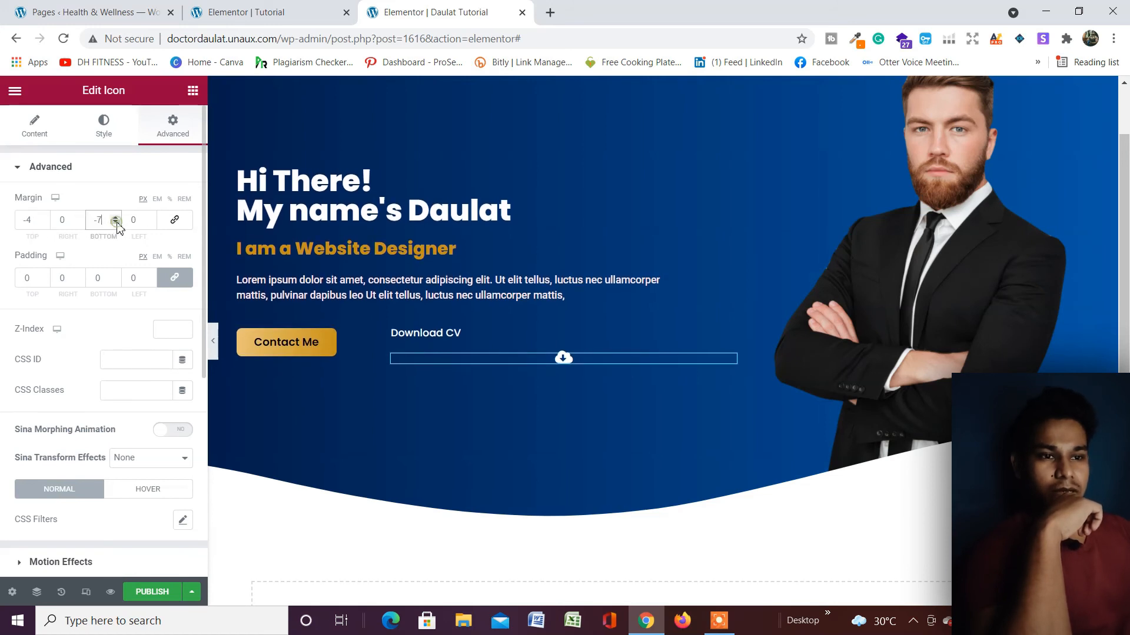
{"action": "left_click", "coordinate": [116, 223]}
{"action": "left_click", "coordinate": [116, 223]}
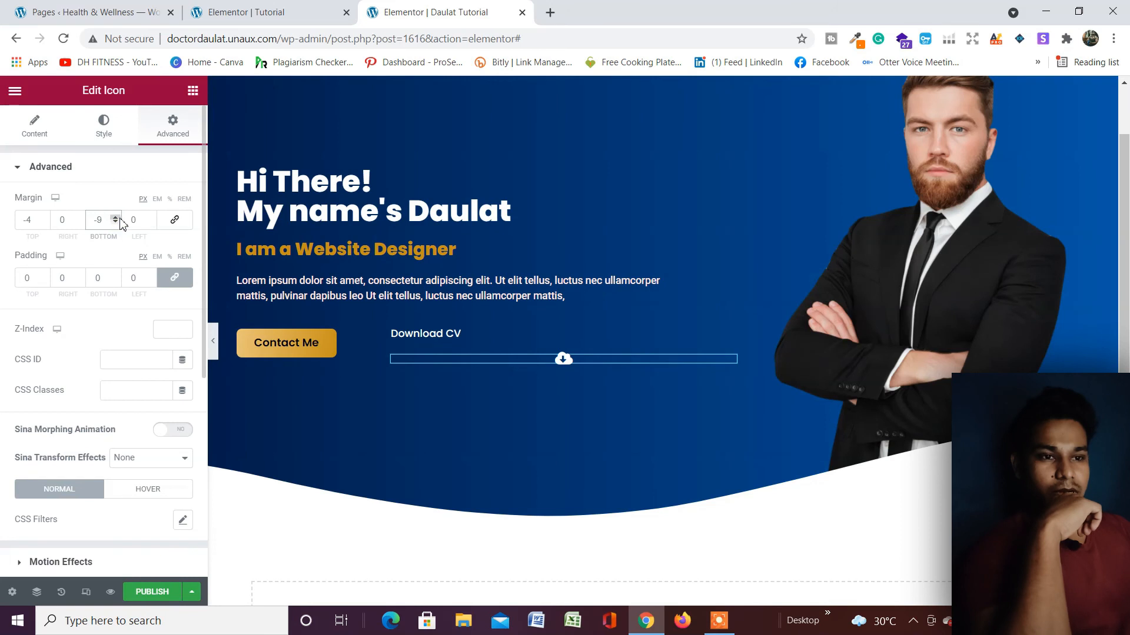
{"action": "left_click", "coordinate": [151, 217]}
{"action": "left_click", "coordinate": [151, 218]}
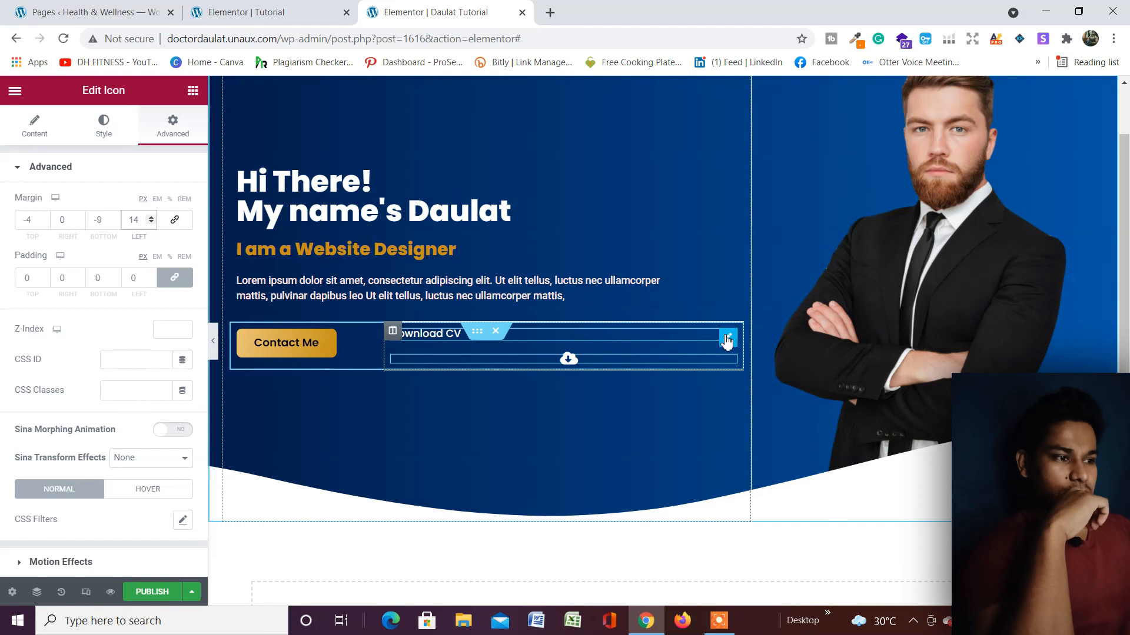
Set the "Download CV" heading's positioning width to Inline (auto)
{"action": "left_click", "coordinate": [447, 333]}
{"action": "left_click", "coordinate": [175, 126]}
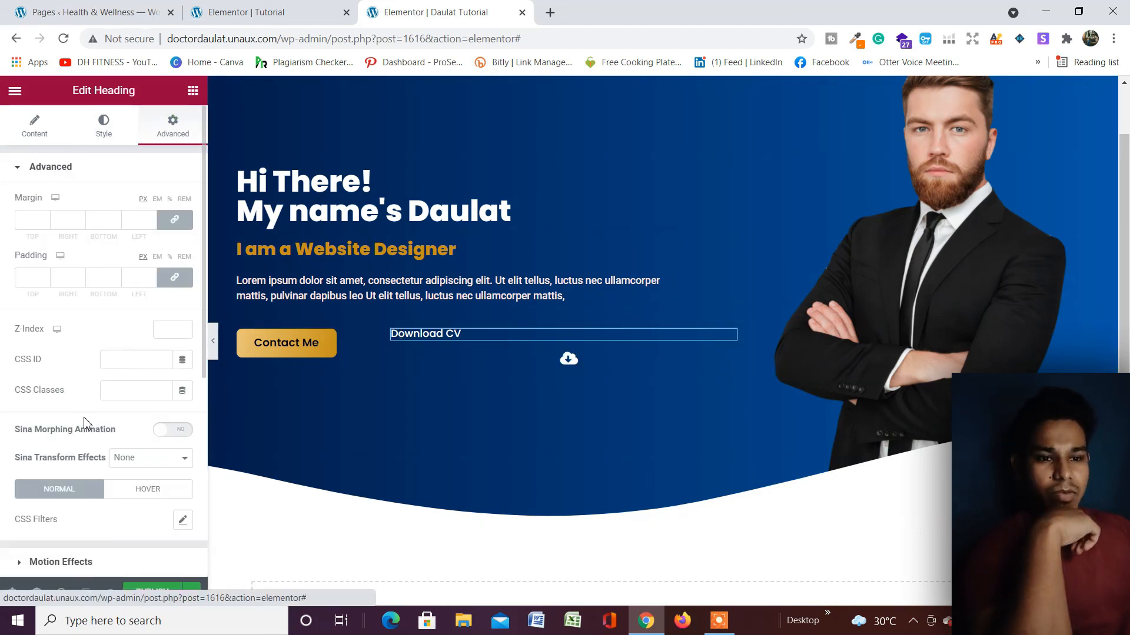
{"action": "scroll", "coordinate": [83, 427], "scroll_direction": "down", "scroll_amount": 6}
{"action": "left_click", "coordinate": [120, 371]}
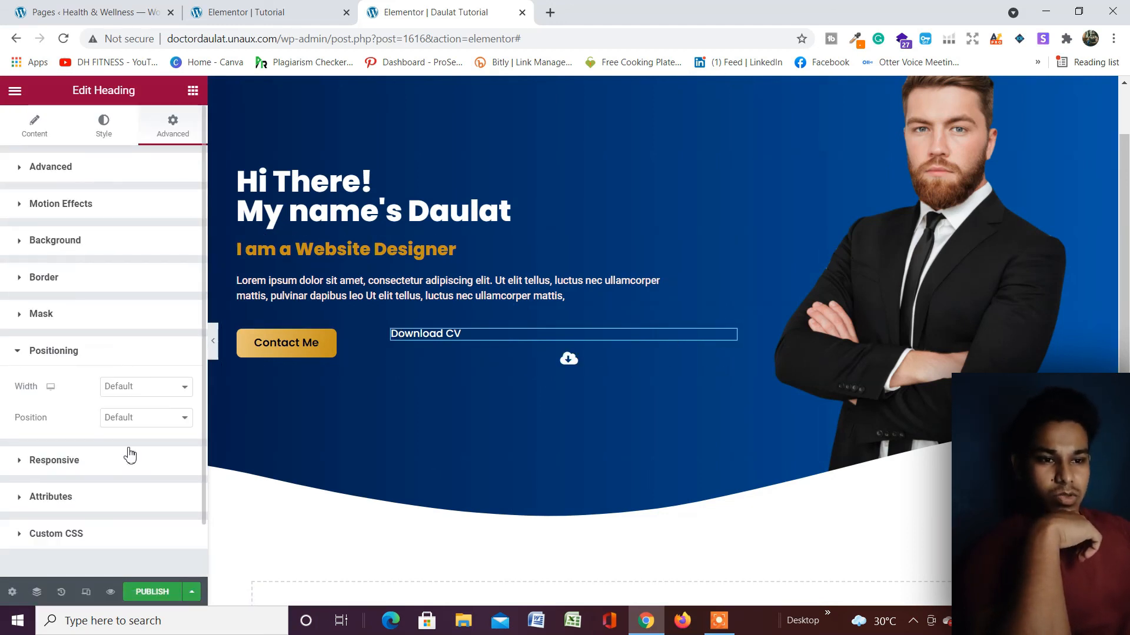
{"action": "left_click", "coordinate": [158, 395]}
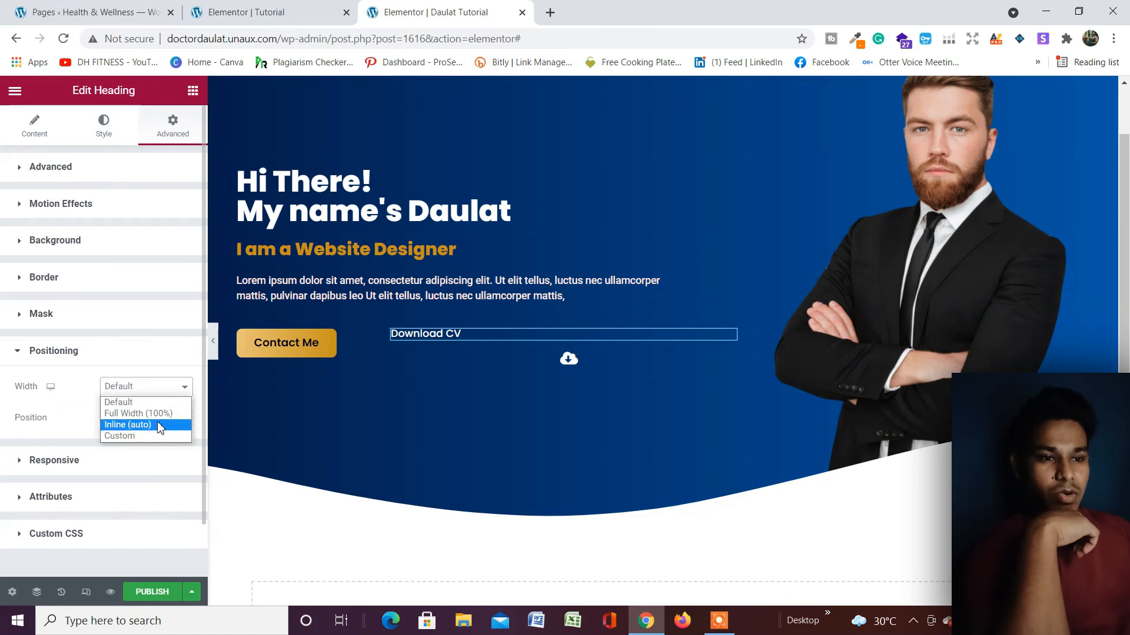
{"action": "left_click", "coordinate": [159, 426]}
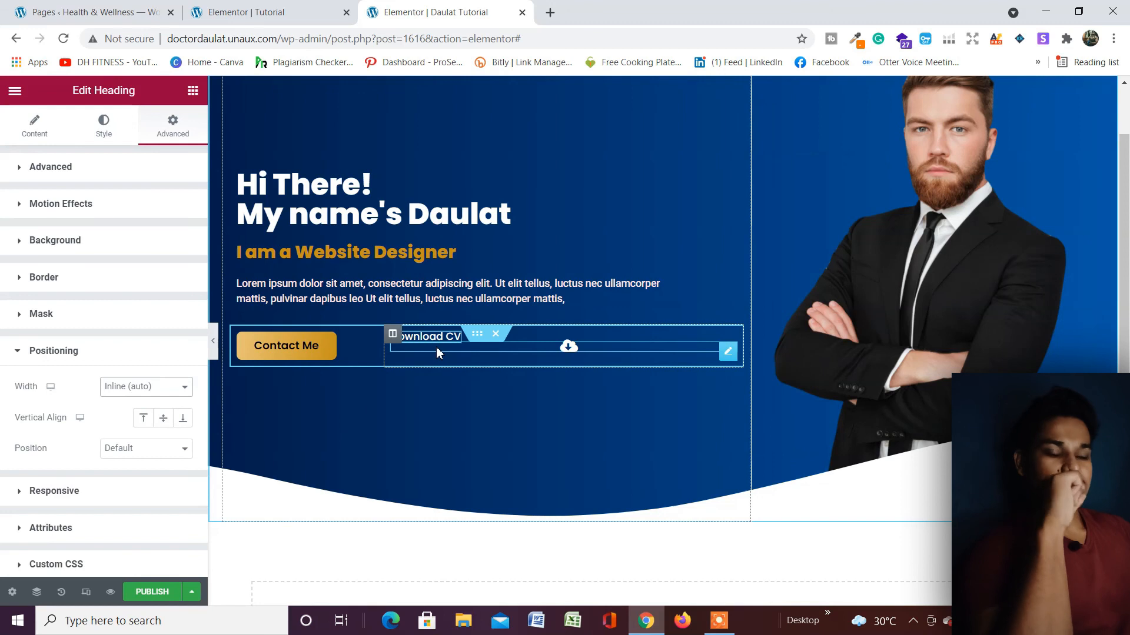
Set the cloud download icon's positioning width to Inline (auto)
{"action": "left_click", "coordinate": [727, 354]}
{"action": "scroll", "coordinate": [101, 436], "scroll_direction": "down", "scroll_amount": 5}
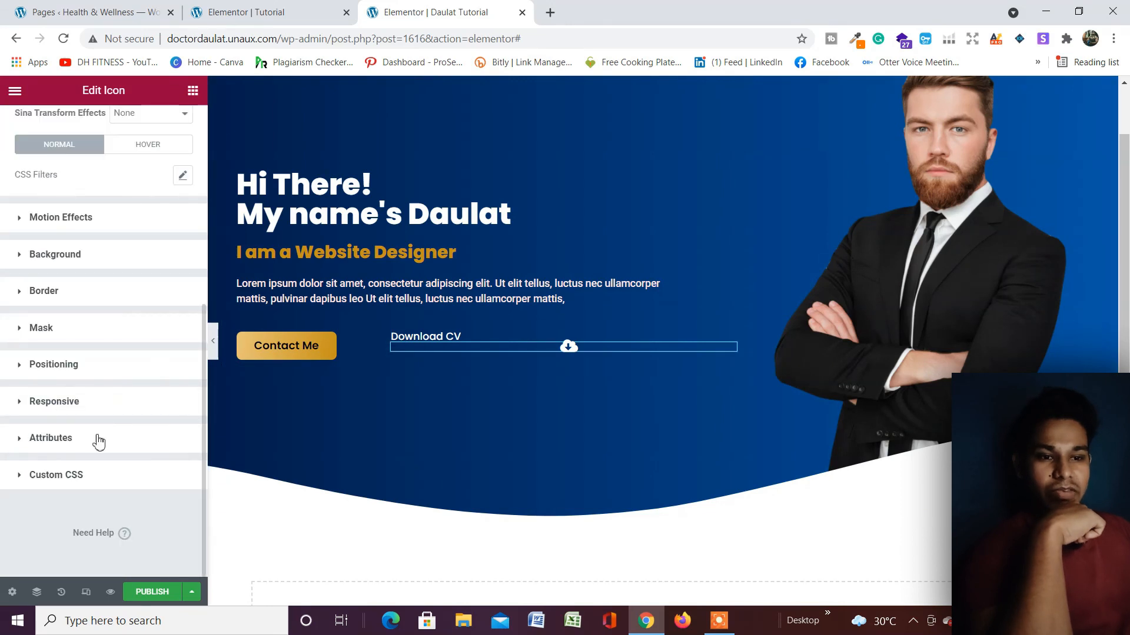
{"action": "left_click", "coordinate": [102, 375]}
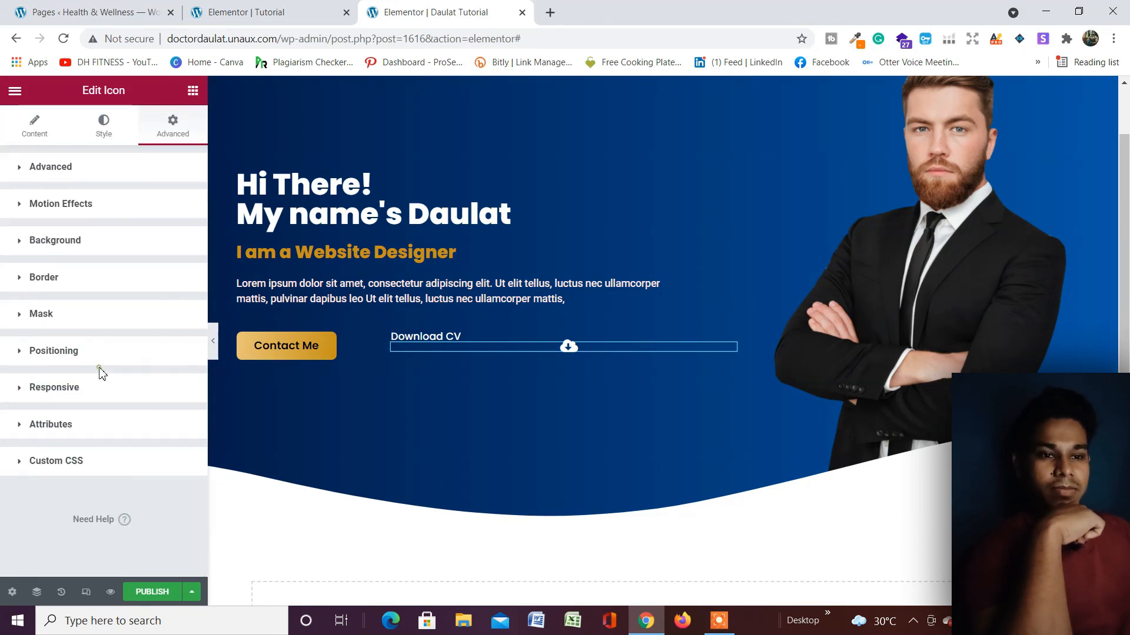
{"action": "left_click", "coordinate": [101, 366]}
{"action": "left_click", "coordinate": [160, 388]}
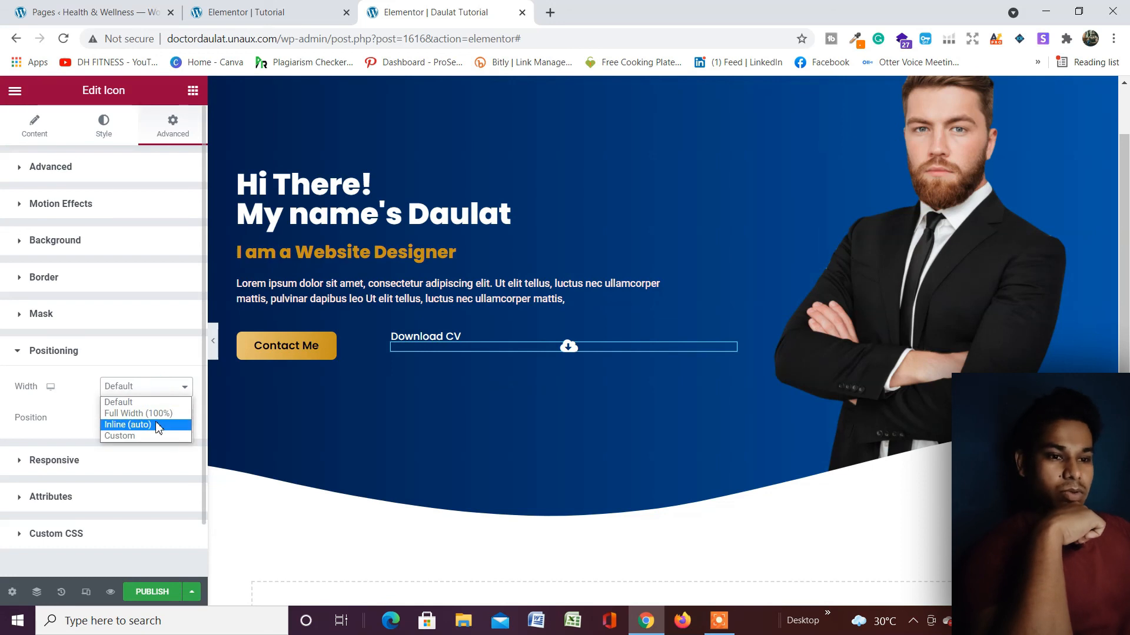
{"action": "left_click", "coordinate": [157, 424]}
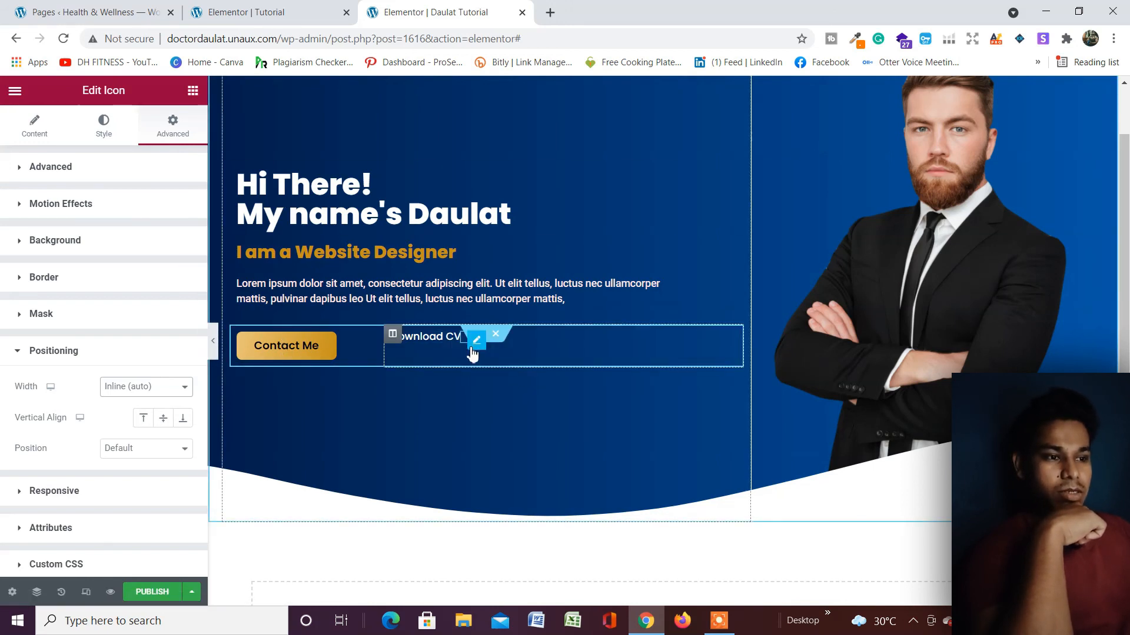
Increase the cloud download icon's left margin to 27 px
{"action": "left_click", "coordinate": [139, 177]}
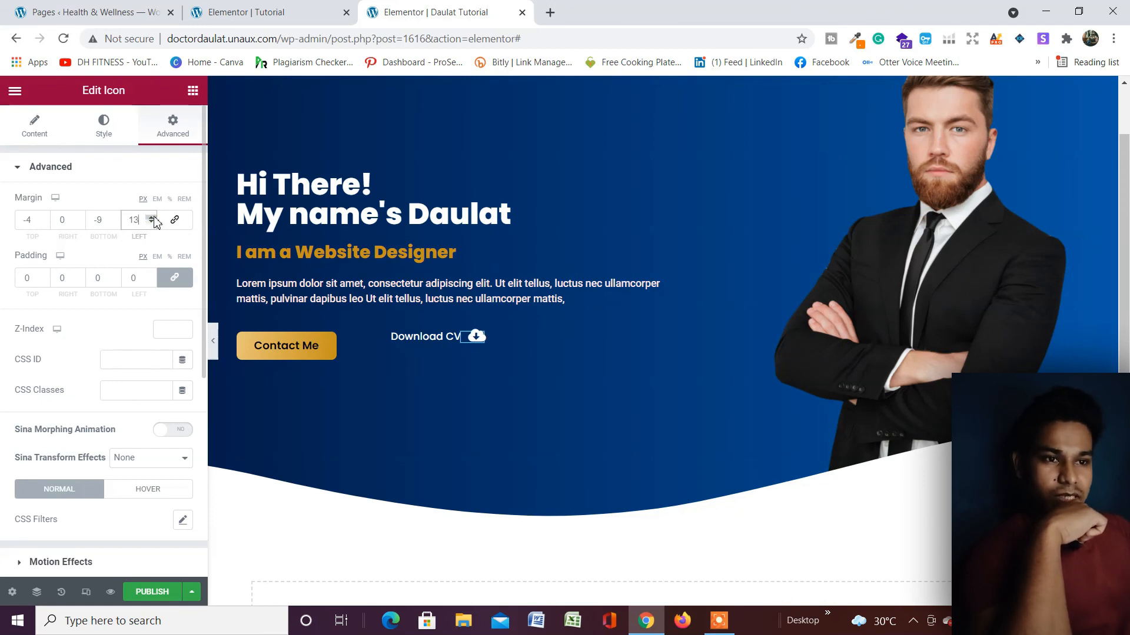
{"action": "left_click", "coordinate": [152, 218]}
{"action": "left_click", "coordinate": [152, 218]}
{"action": "left_click", "coordinate": [152, 218]}
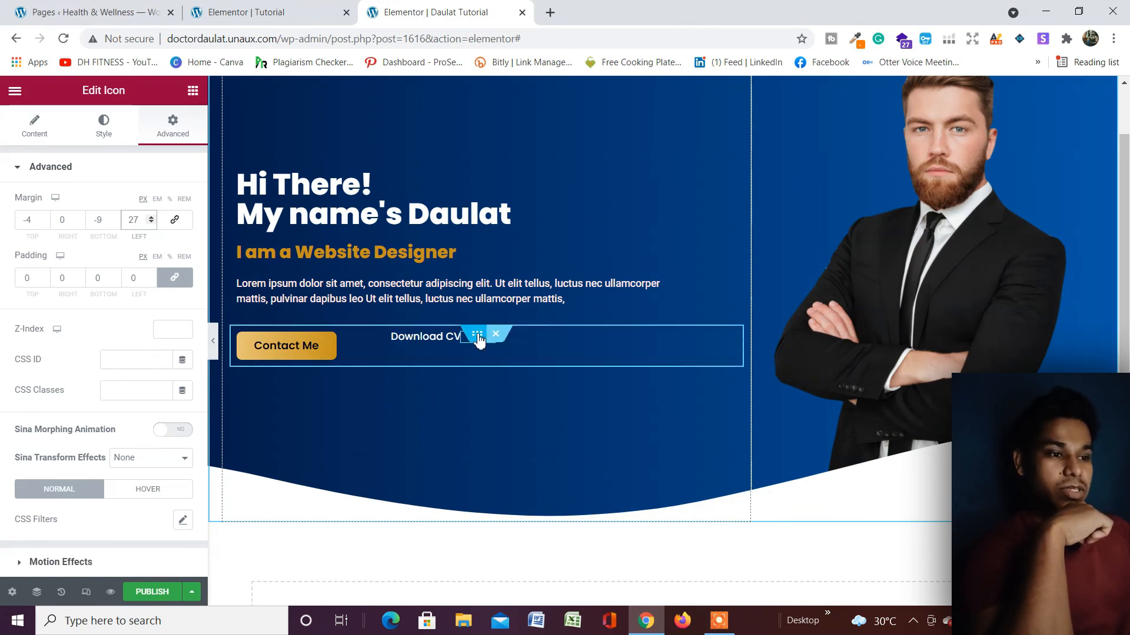
Set the vertical alignment of the inner section holding the contact button and "Download CV" text to Middle
{"action": "left_click", "coordinate": [478, 338]}
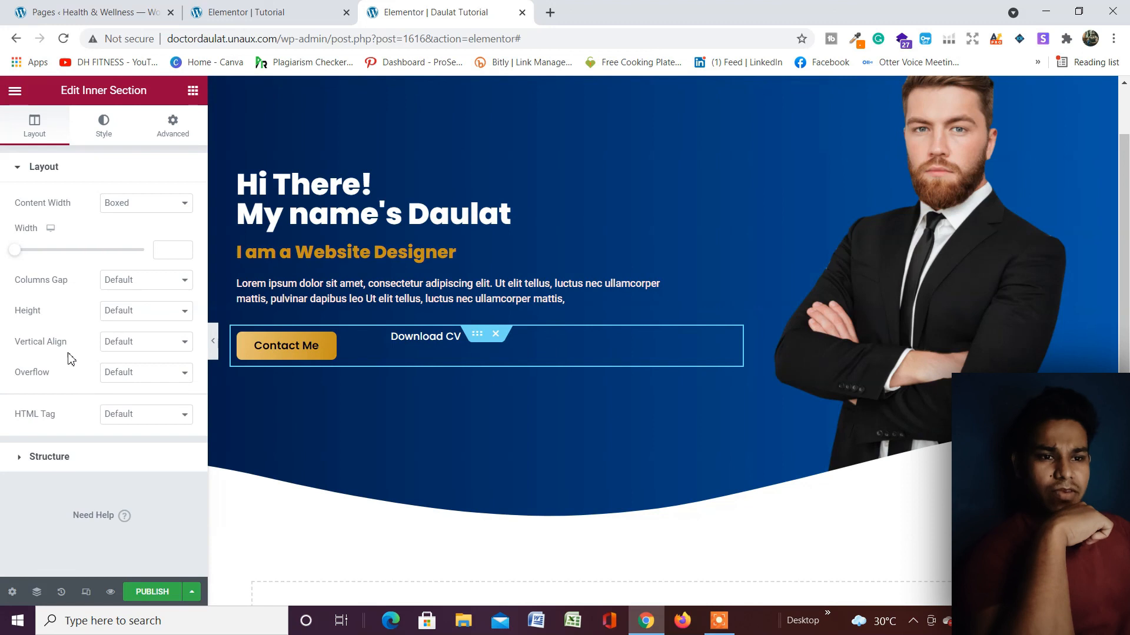
{"action": "left_click", "coordinate": [118, 349]}
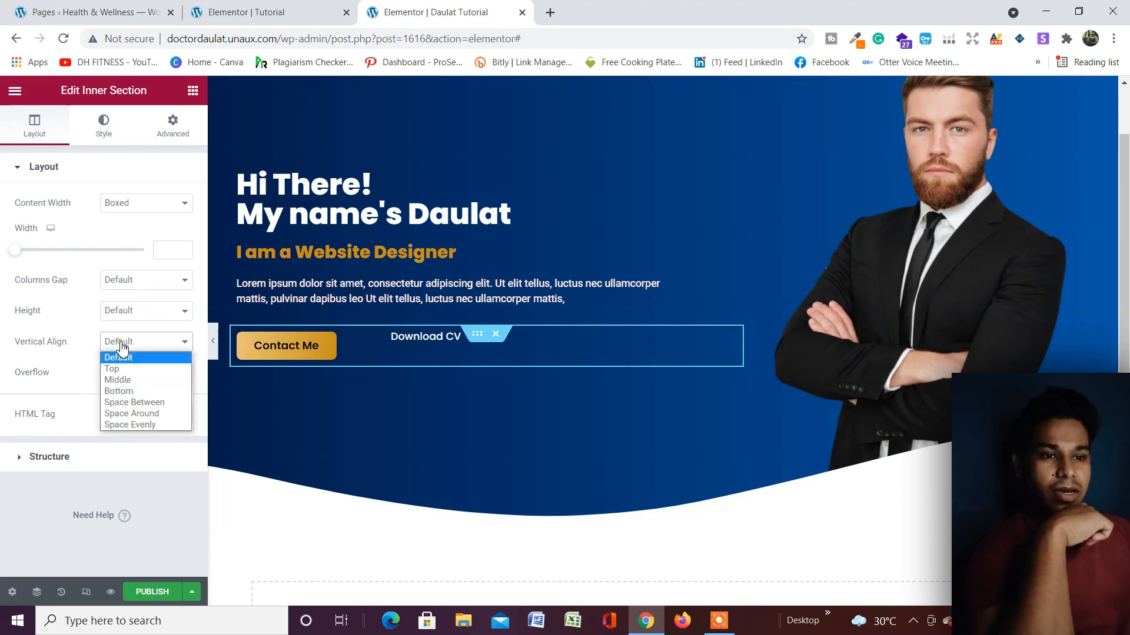
{"action": "key", "text": "Escape"}
{"action": "left_click", "coordinate": [138, 383]}
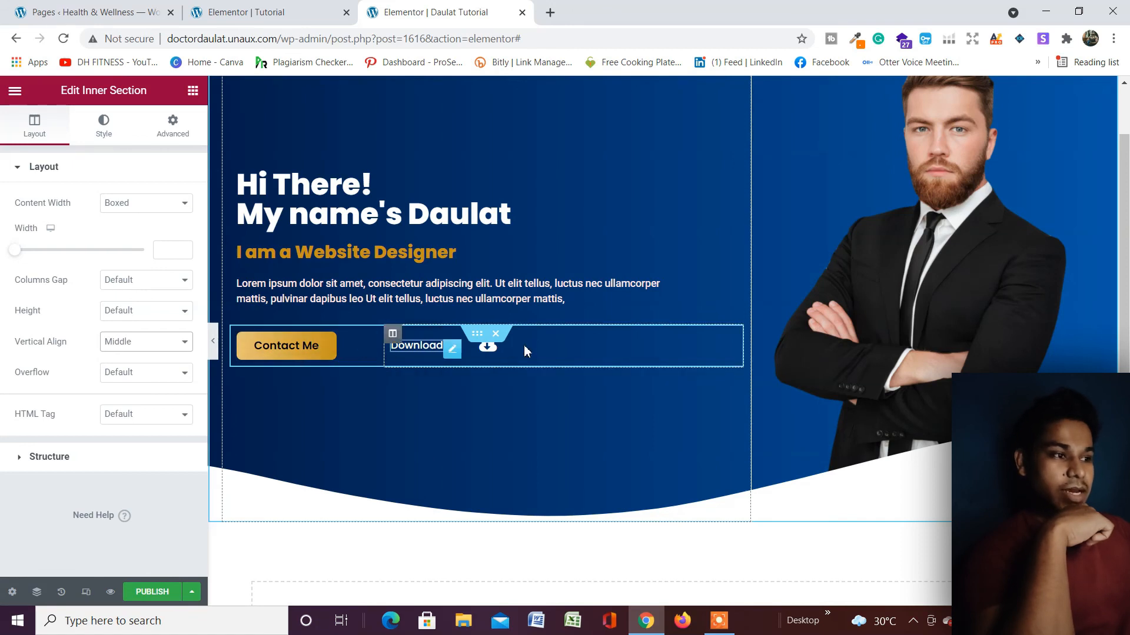
{"action": "scroll", "coordinate": [674, 341], "scroll_direction": "up", "scroll_amount": 1}
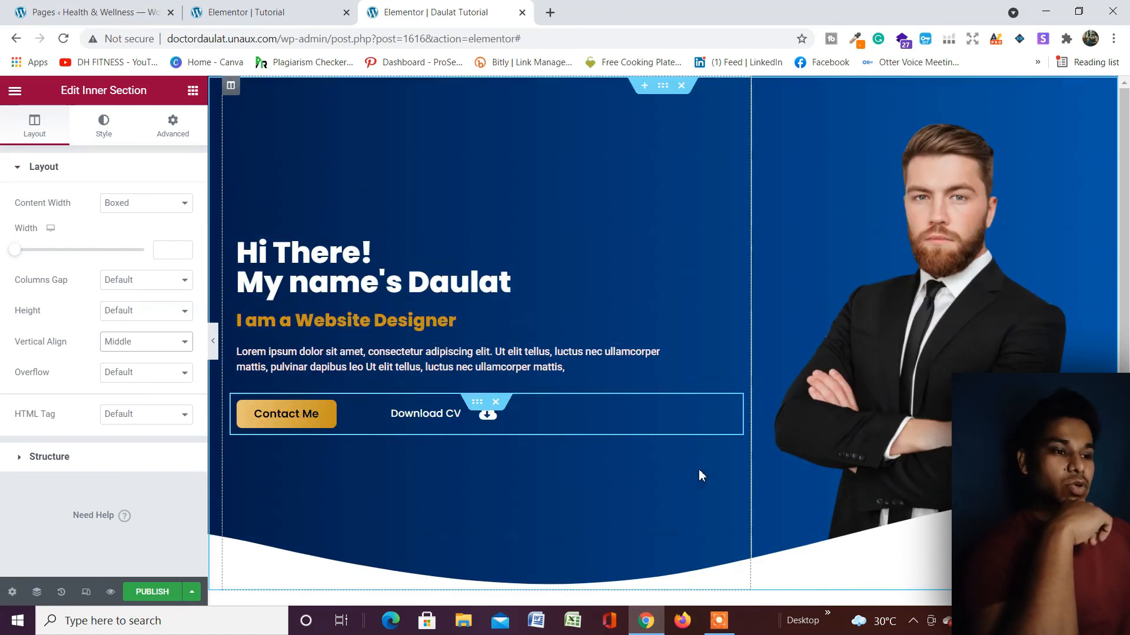
{"action": "scroll", "coordinate": [760, 415], "scroll_direction": "down", "scroll_amount": 3}
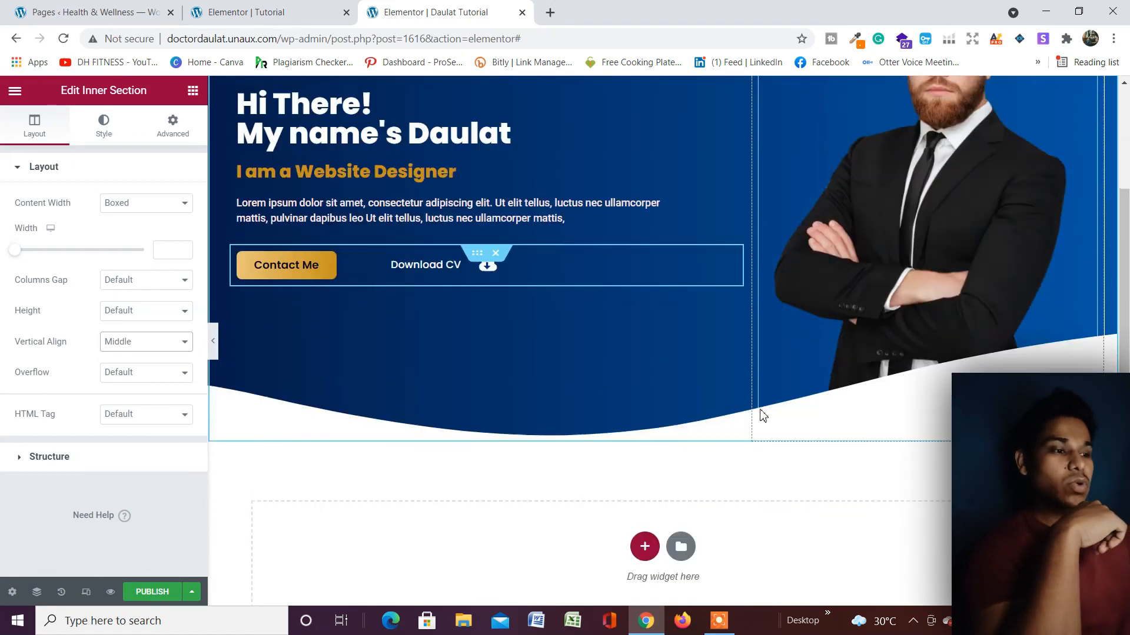